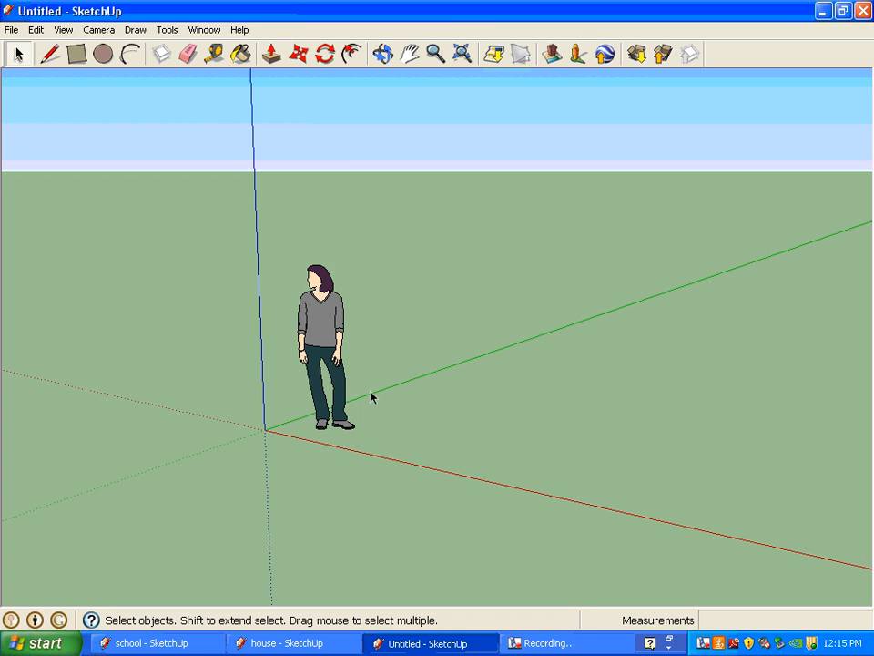
Step: Examine the empty scene around the standing figure and axes from different distances, angles and positions
scroll(314, 299, "down", 1)
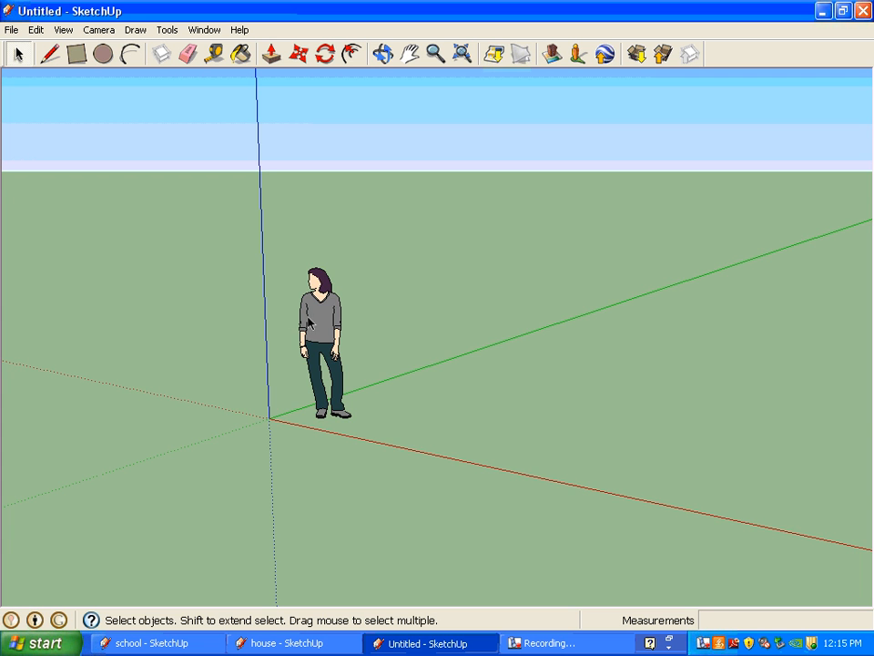
scroll(317, 318, "up", 3)
scroll(317, 318, "down", 1)
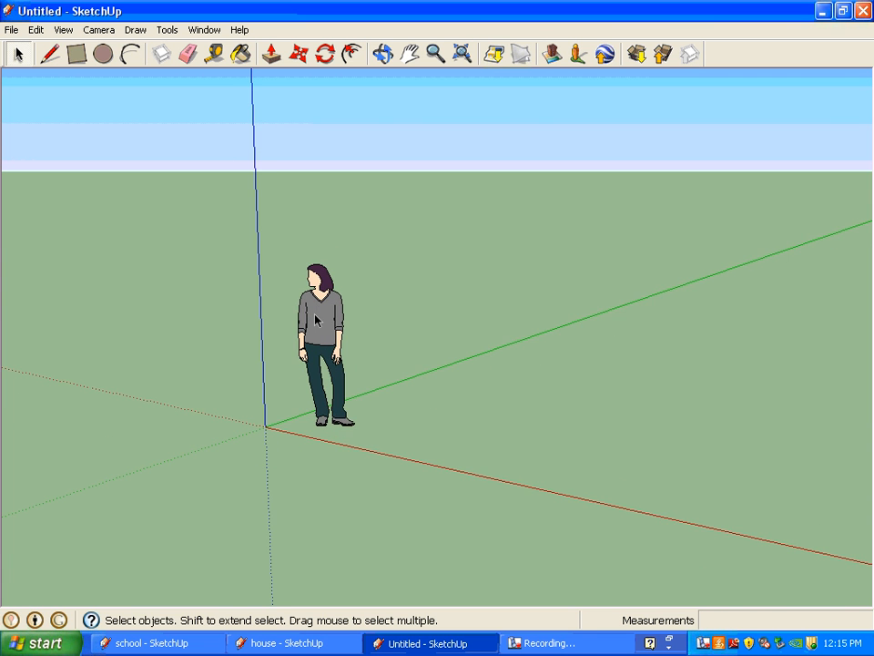
scroll(316, 318, "up", 2)
scroll(316, 318, "down", 3)
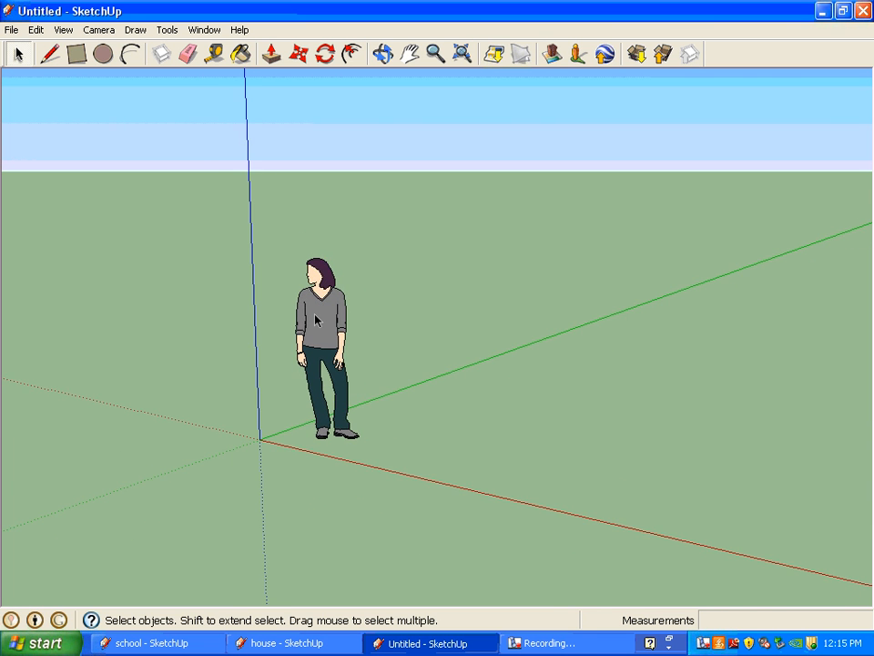
scroll(316, 319, "down", 2)
scroll(316, 319, "up", 2)
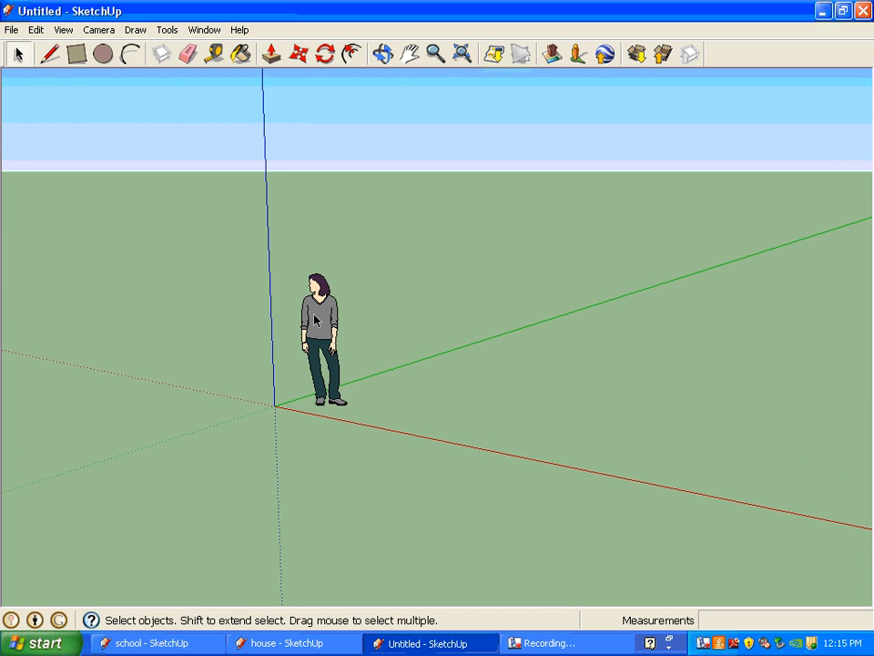
key("o")
left_click_drag(317, 319, 251, 276)
middle_click_drag(251, 276, 141, 256)
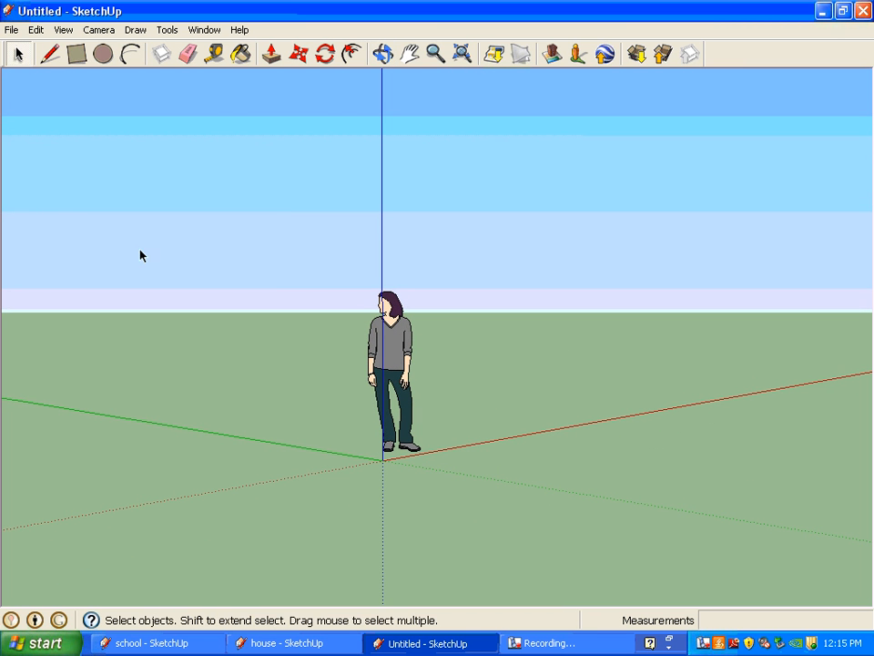
mouse_move(416, 352)
middle_mouse_down()
mouse_move(396, 376)
mouse_move(415, 365)
middle_mouse_up()
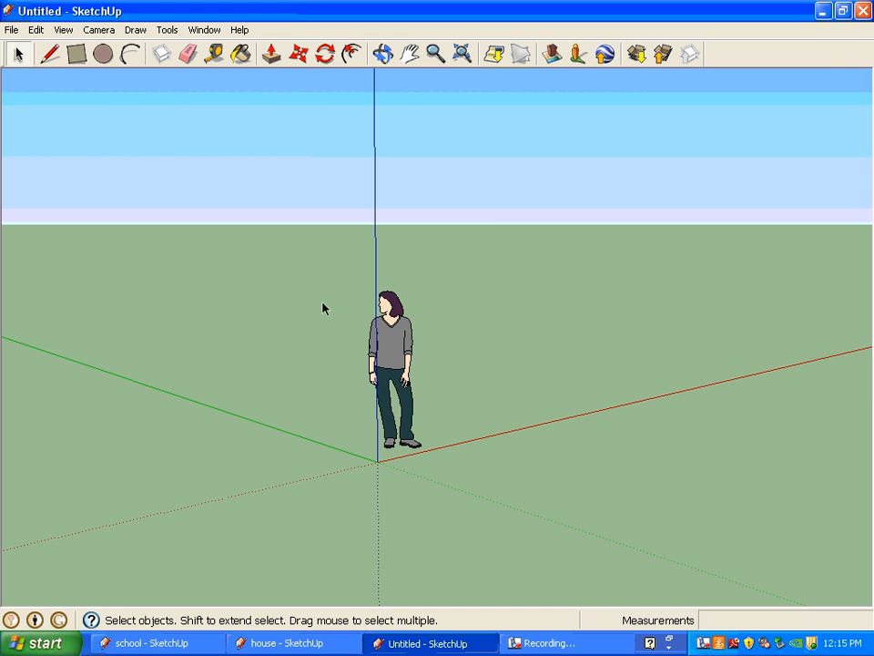
left_click(410, 54)
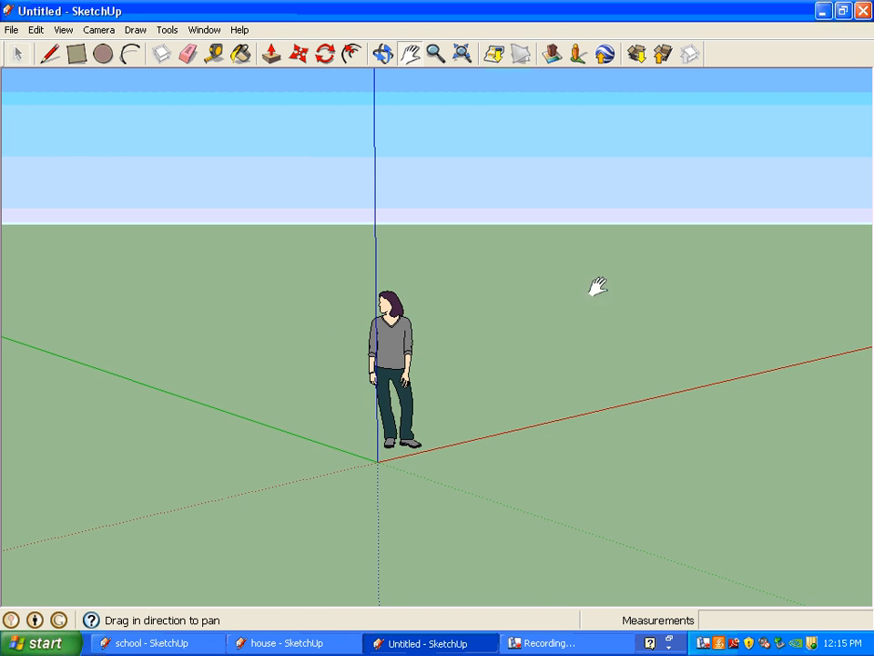
left_click_drag(596, 287, 636, 257)
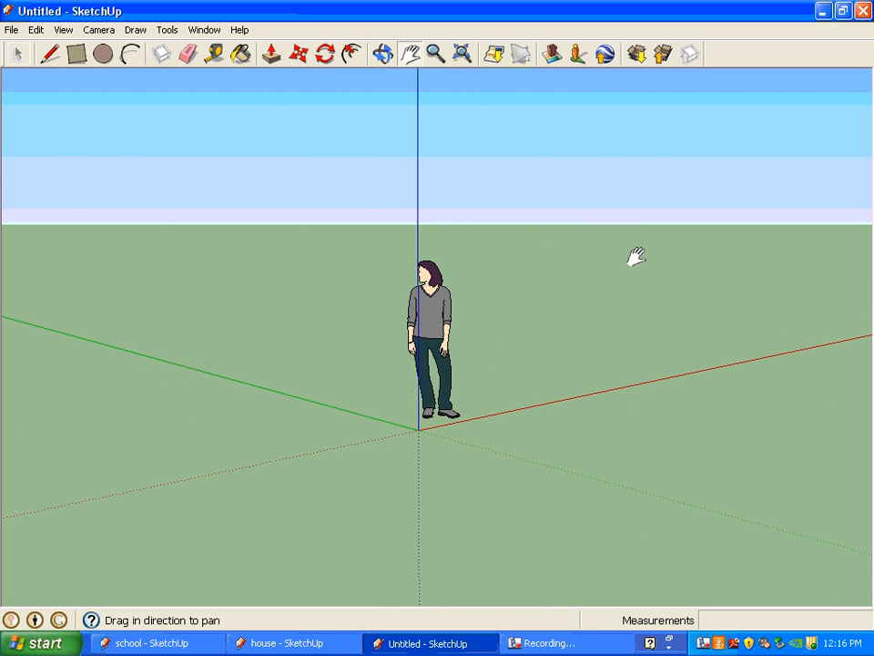
middle_click_drag(580, 248, 579, 383)
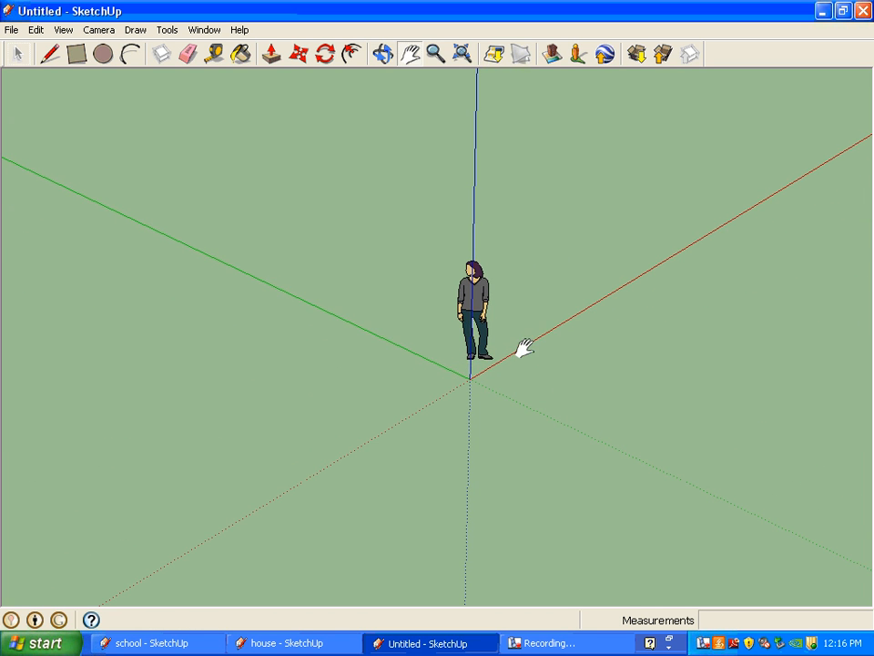
left_click_drag(525, 349, 525, 299)
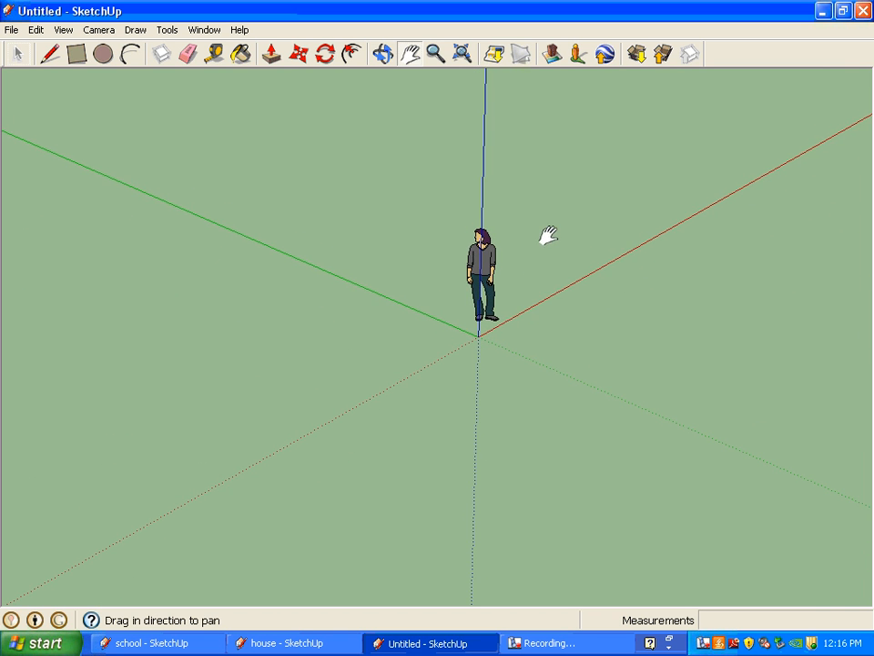
left_click_drag(547, 236, 529, 257)
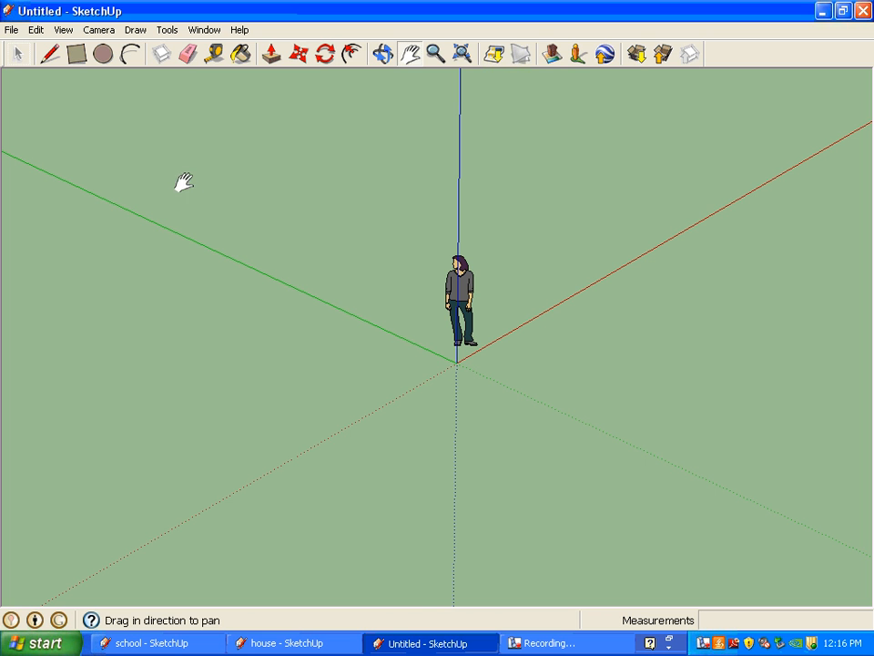
Step: Draw a 30' by 50' rectangle on the ground plane around the standing figure
left_click(77, 58)
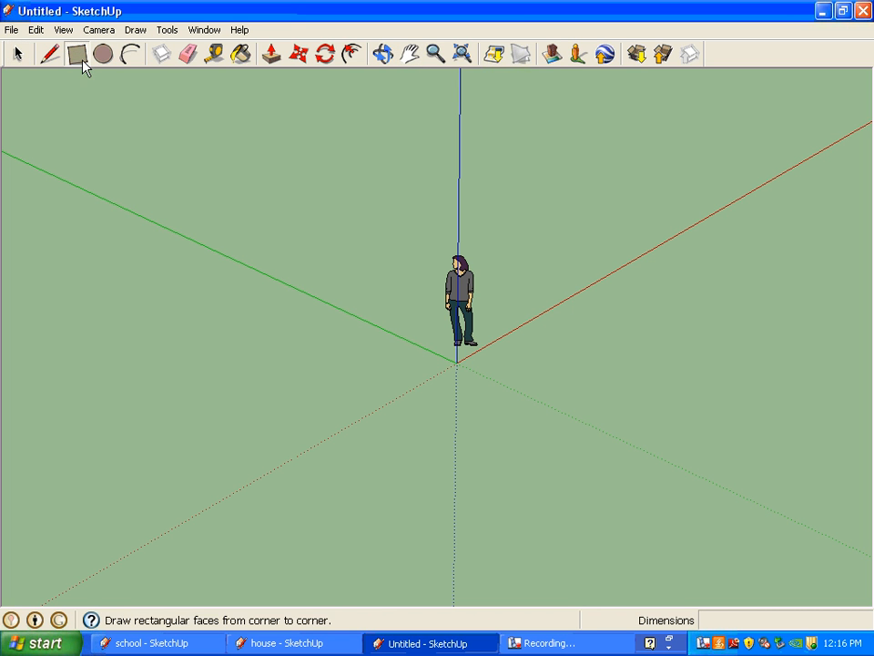
left_click(18, 53)
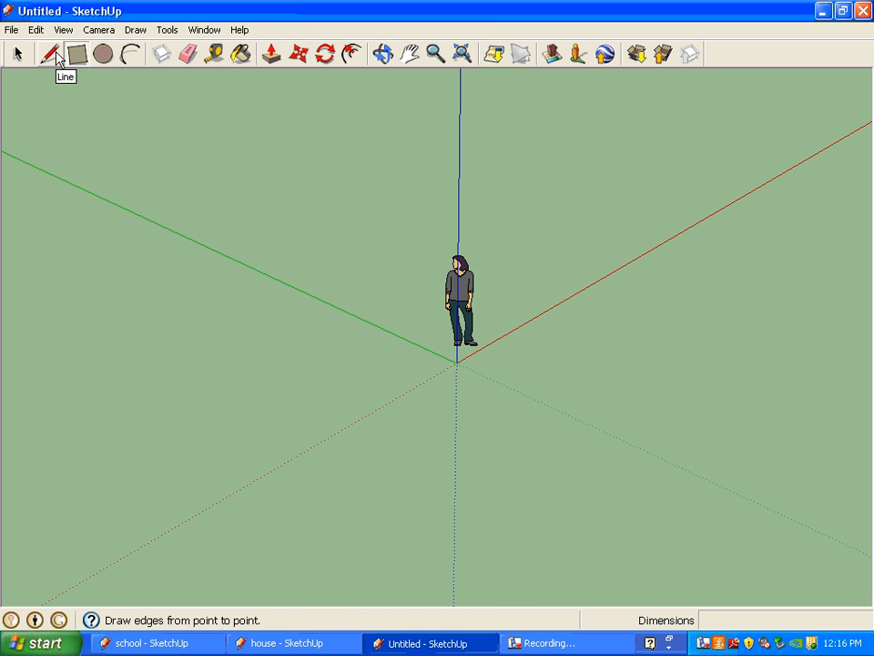
left_click(55, 55)
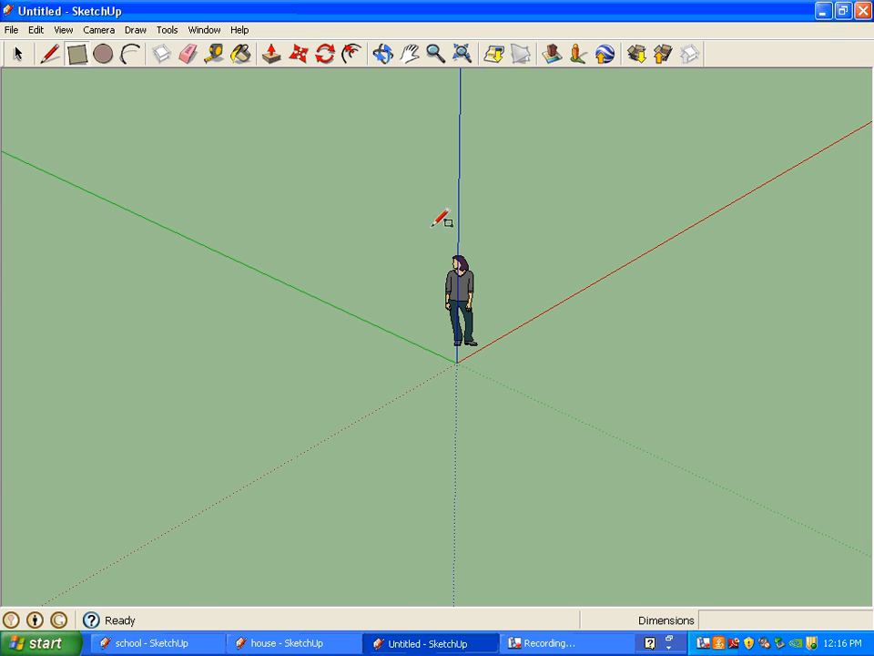
left_click(337, 122)
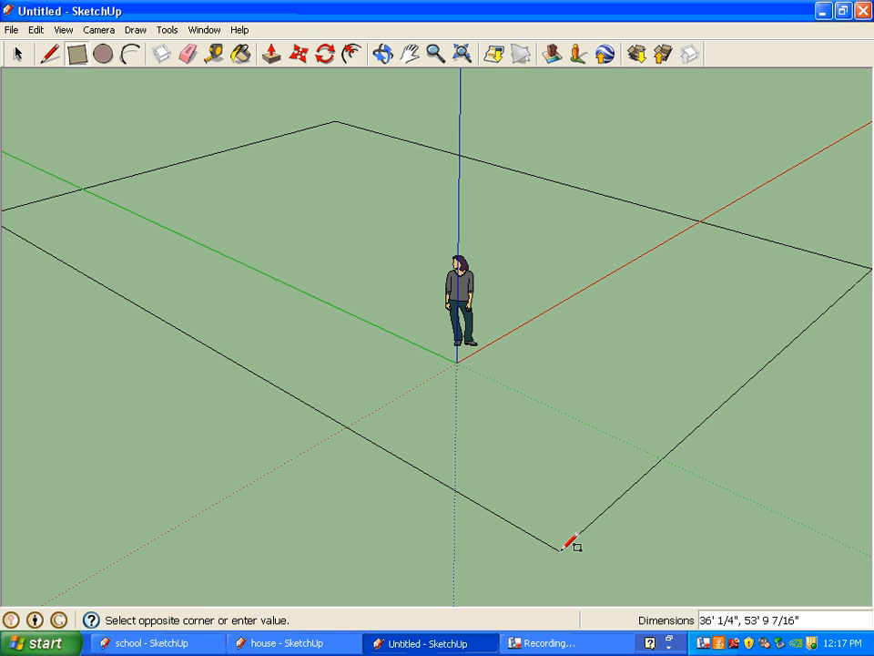
type("30', 50'")
key("Return")
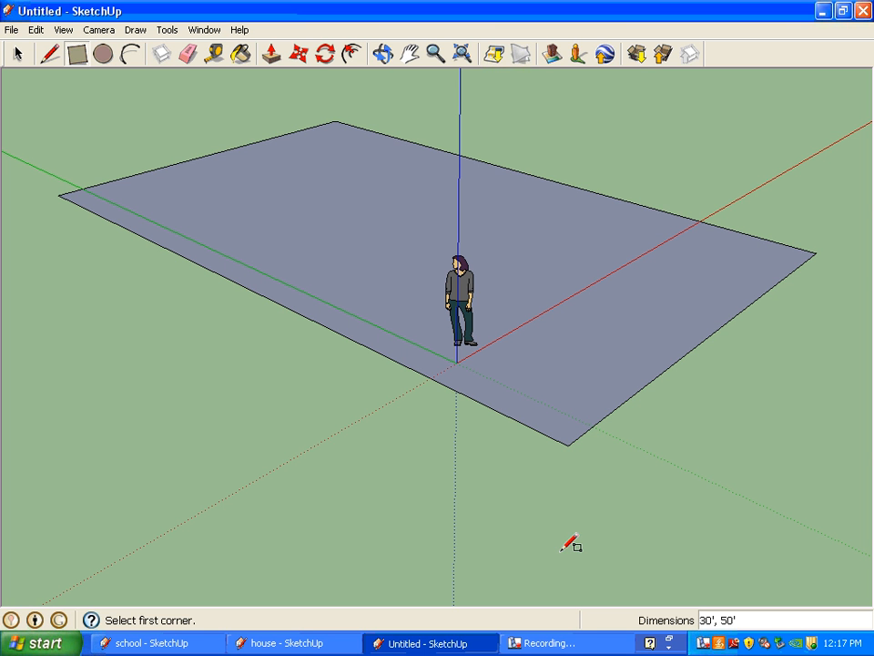
Step: Extrude the ground rectangle upward 10' with Push/Pull to form the solid block of the house
left_click(408, 53)
left_click_drag(321, 171, 353, 257)
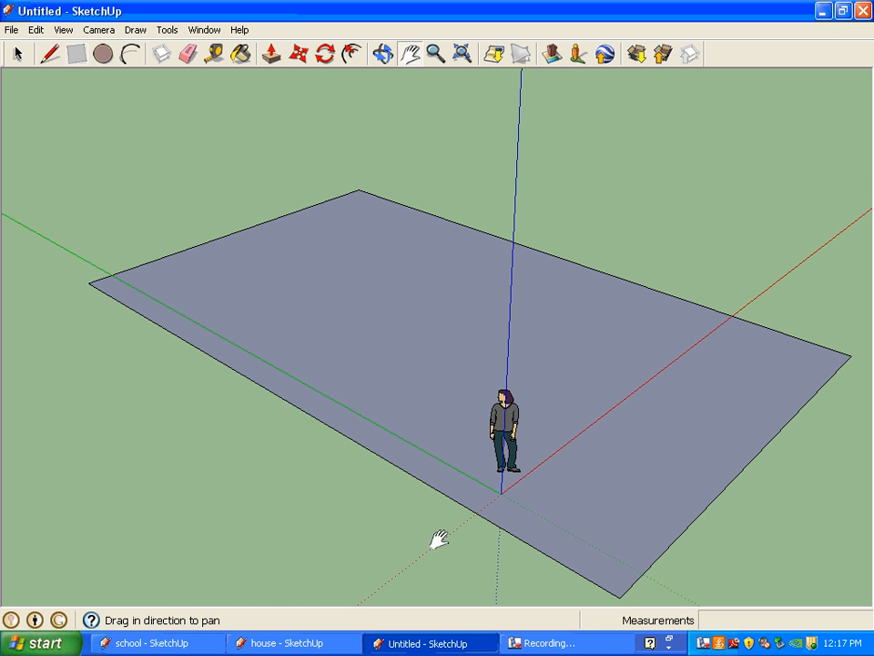
left_click_drag(437, 541, 440, 407)
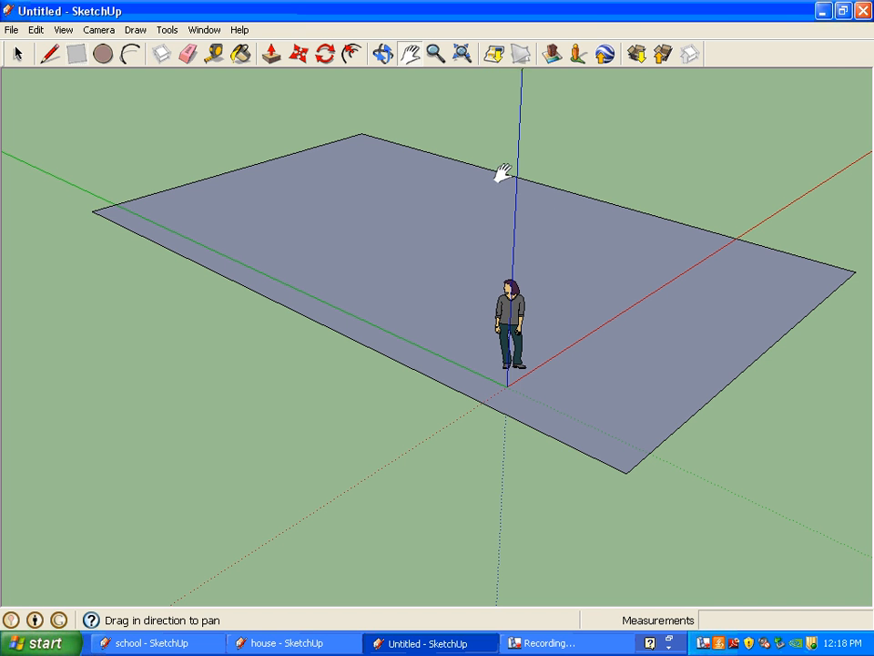
left_click_drag(572, 236, 498, 302)
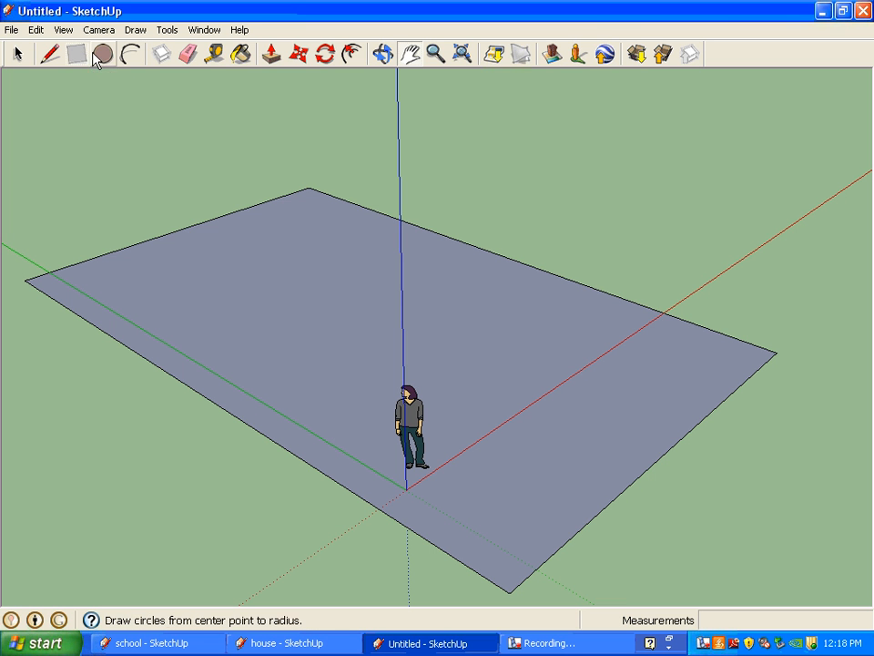
left_click(271, 55)
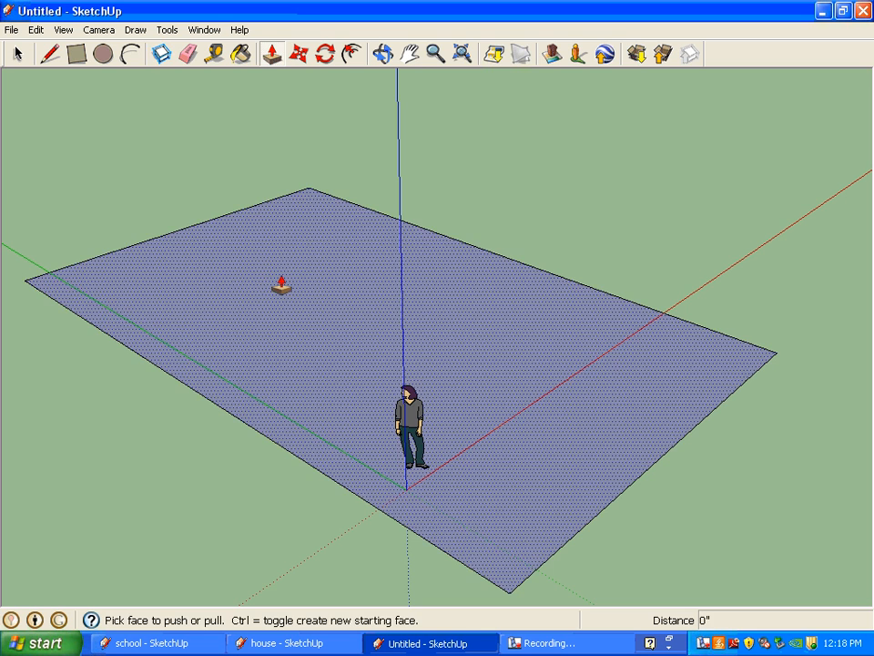
left_click_drag(281, 285, 306, 190)
scroll(322, 248, "down", 3)
scroll(302, 415, "up", 3)
type("10")
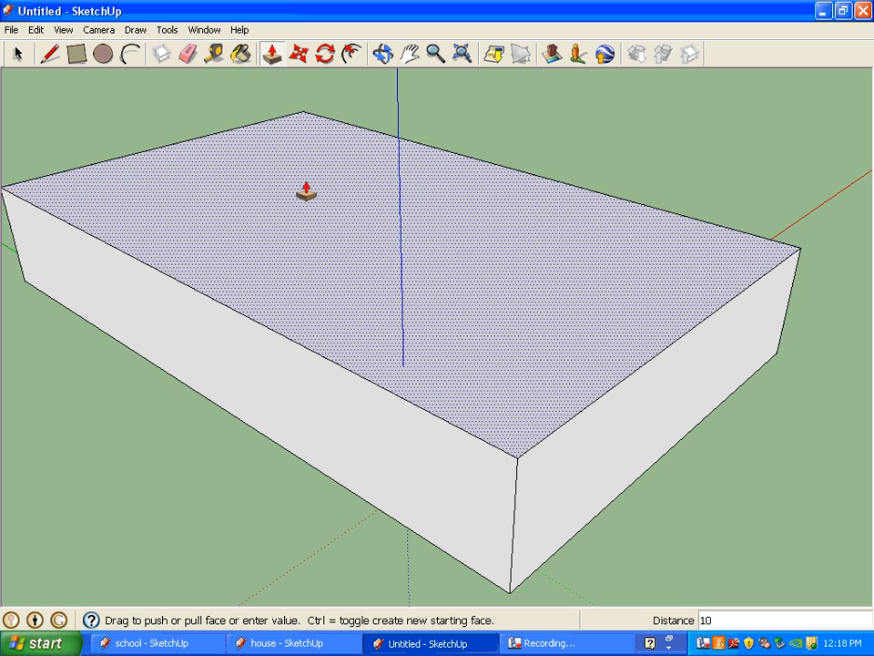
type("'")
key("Return")
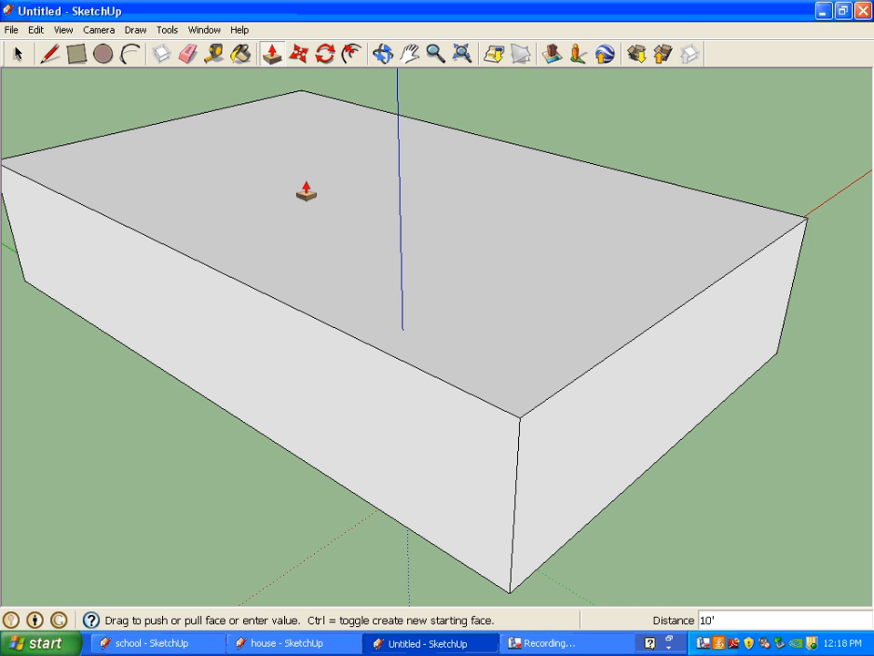
left_click(409, 56)
left_click_drag(396, 141, 386, 195)
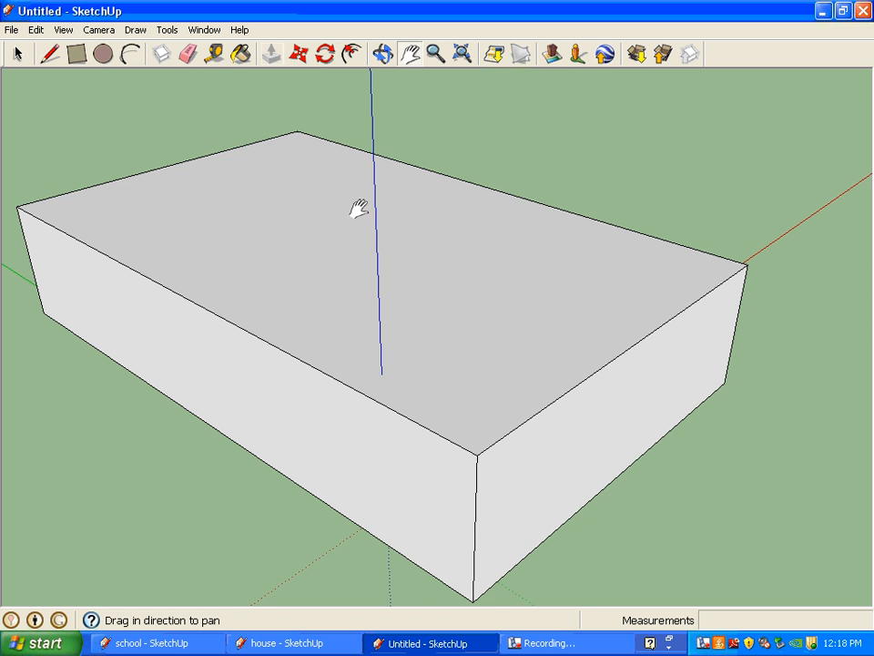
middle_click_drag(357, 205, 229, 195)
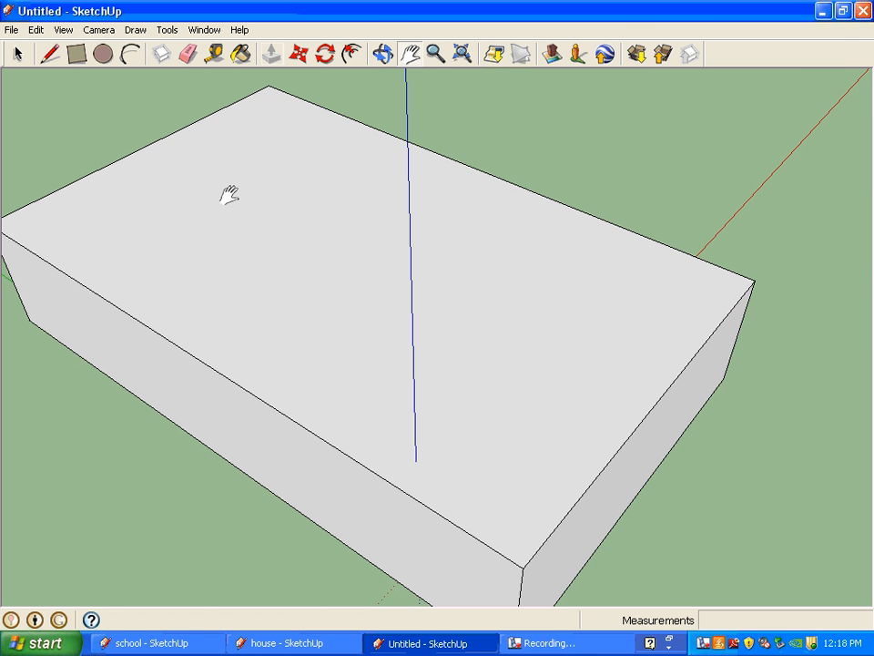
left_click(544, 644)
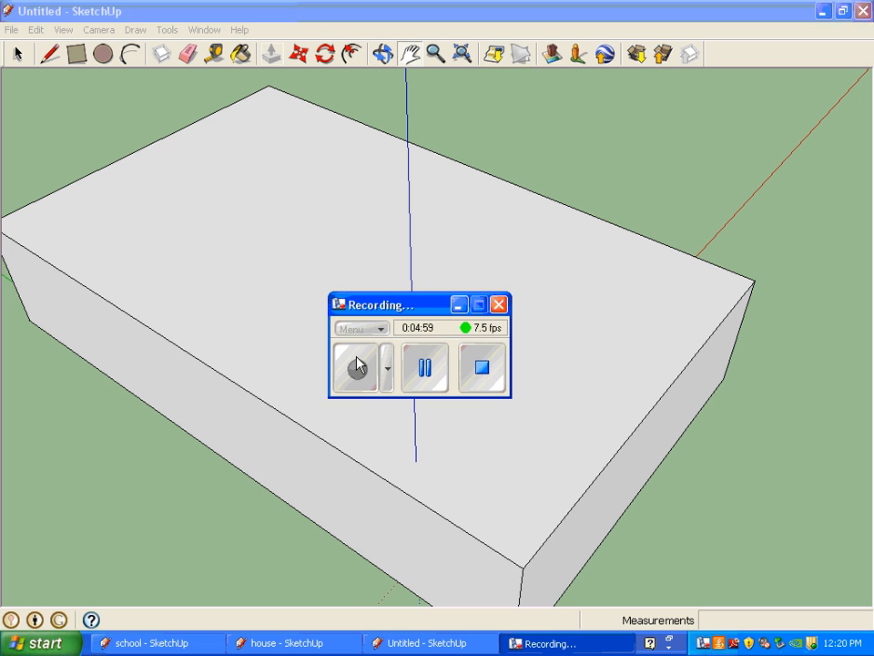
left_click(459, 304)
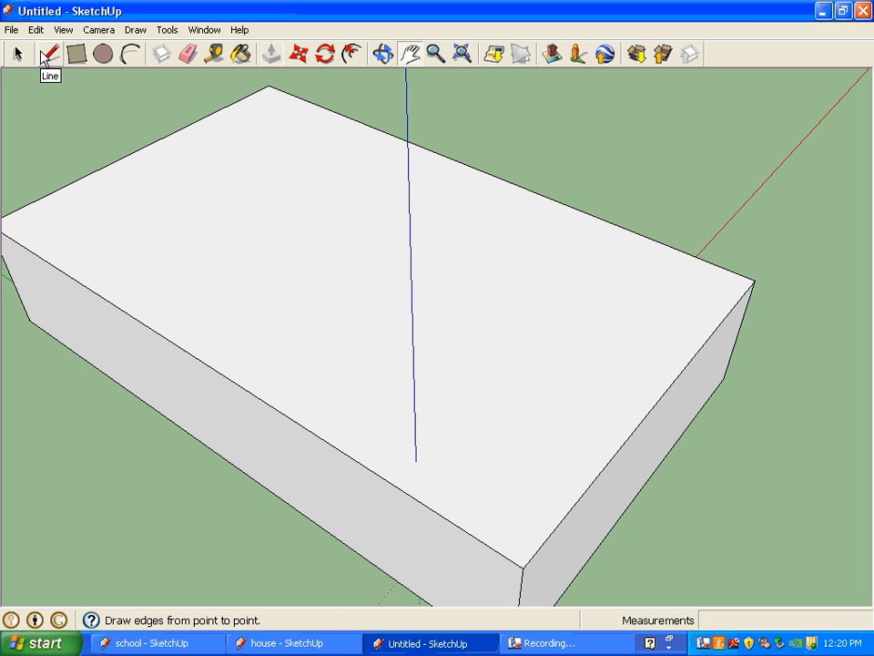
Step: Draw a line across the block's top face connecting the midpoints of its two short edges
left_click(45, 56)
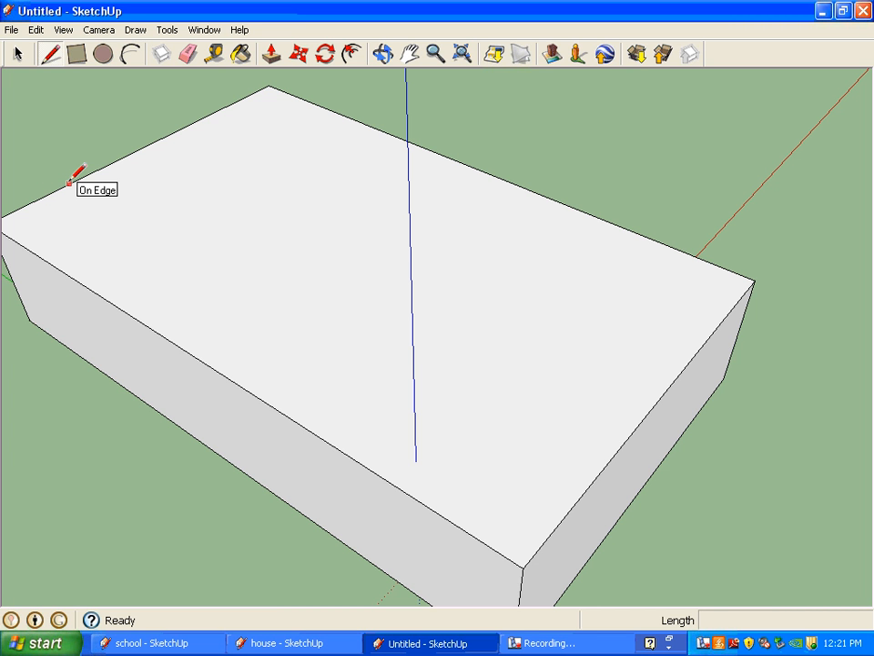
left_click(144, 146)
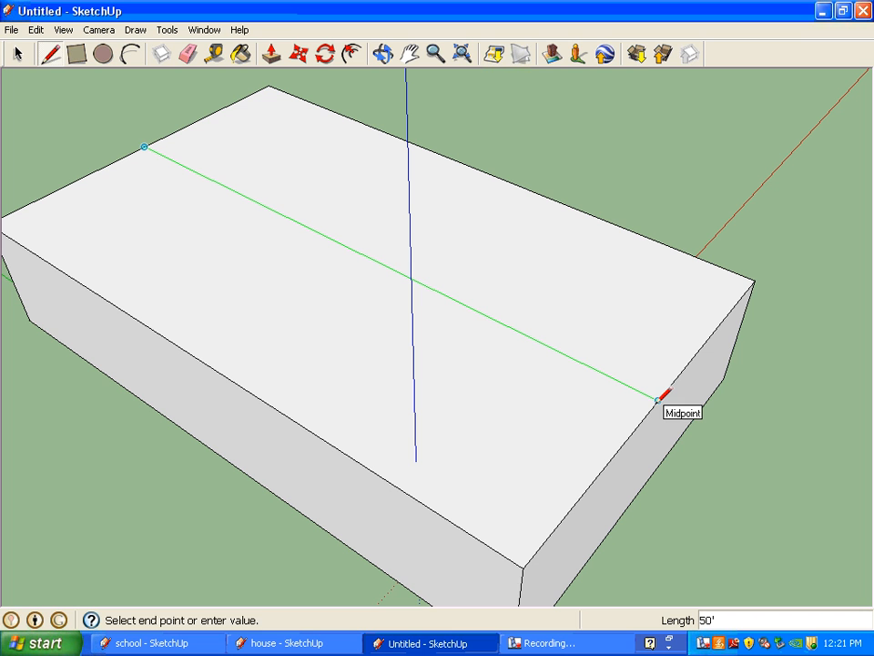
left_click(658, 399)
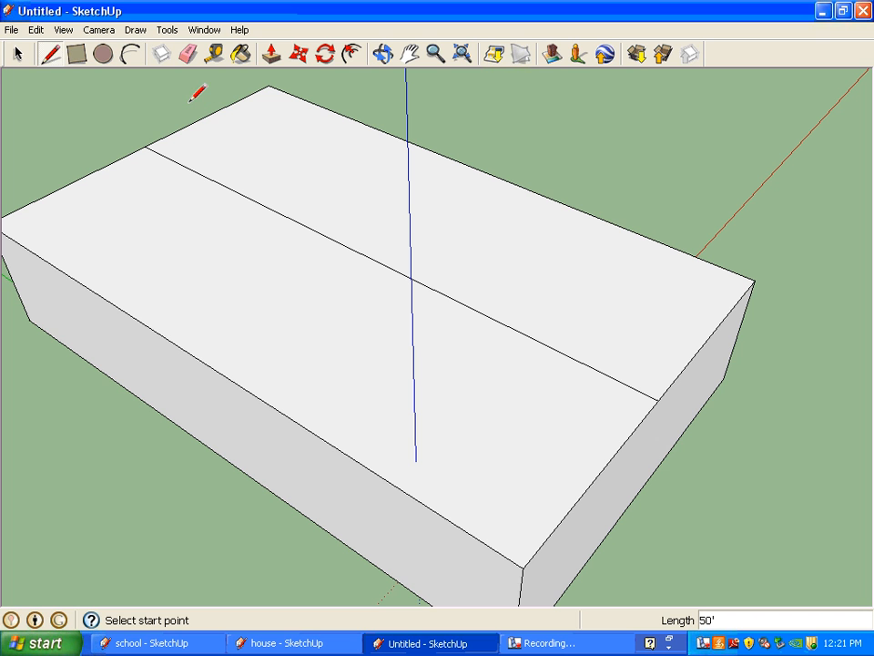
Step: Move the centre line of the top face up about 8' along the blue axis to form a gable roof
left_click(300, 55)
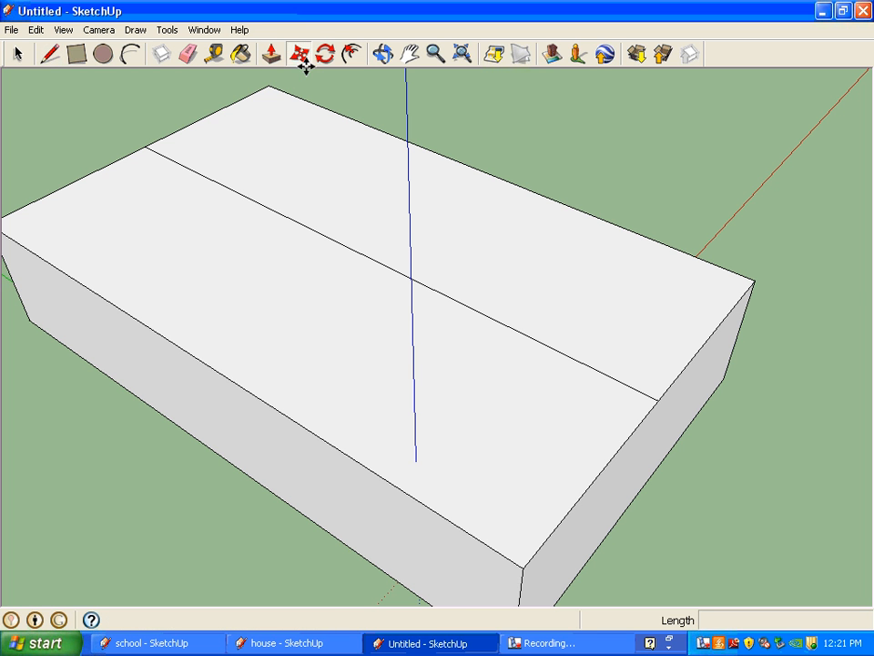
left_click(323, 233)
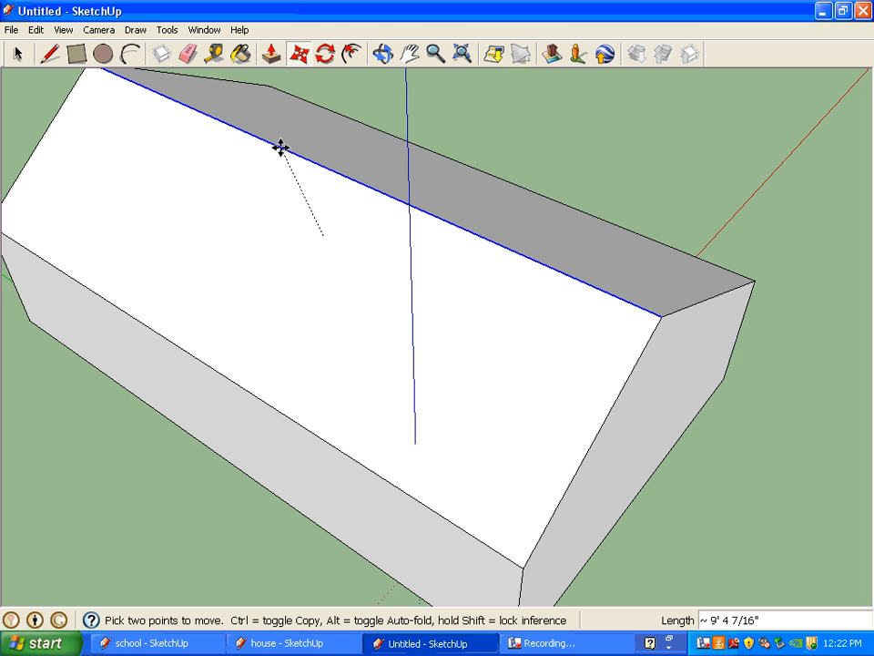
middle_click_drag(280, 147, 233, 107)
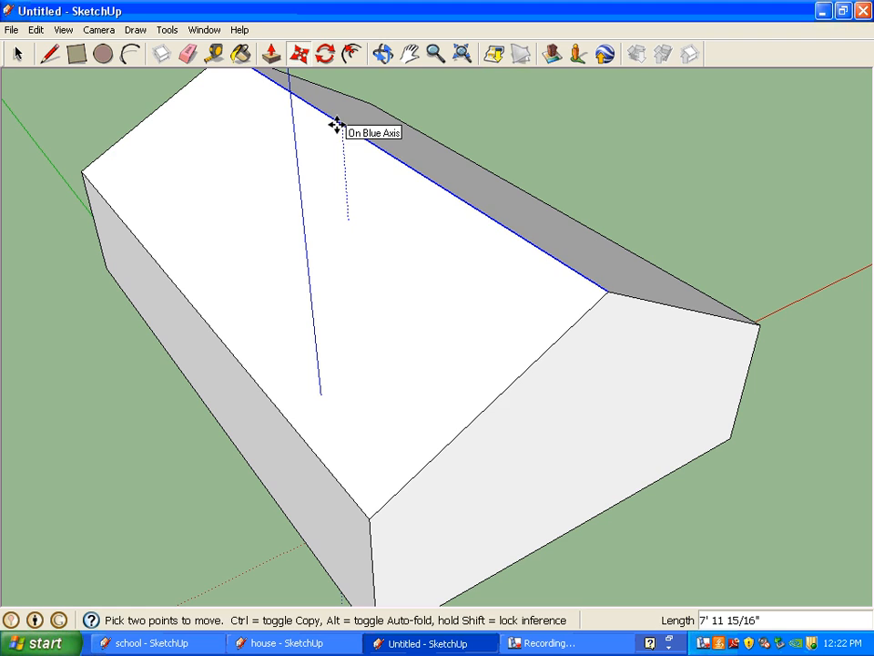
left_click(337, 125)
middle_click_drag(597, 322, 445, 216)
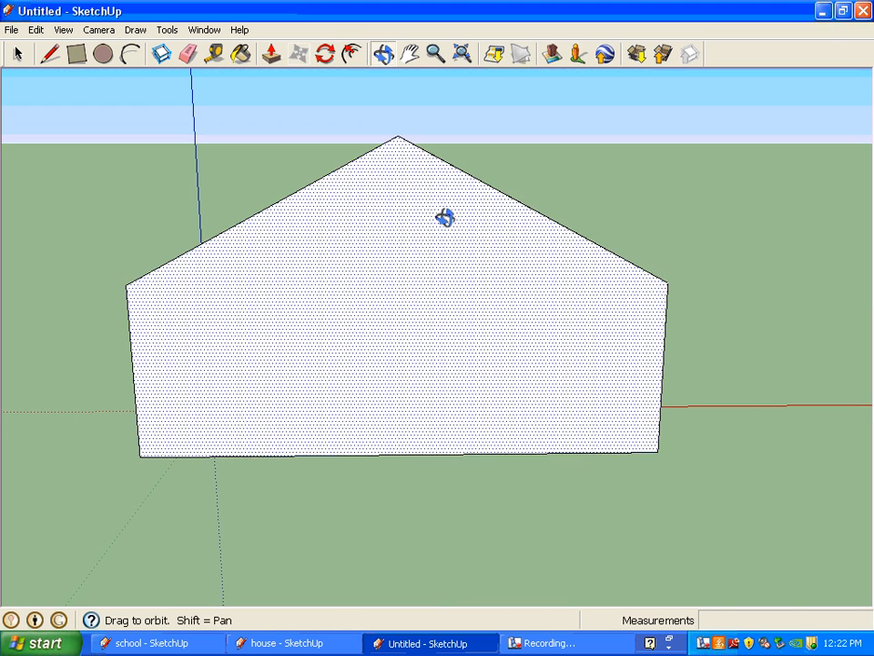
middle_click_drag(613, 285, 77, 137)
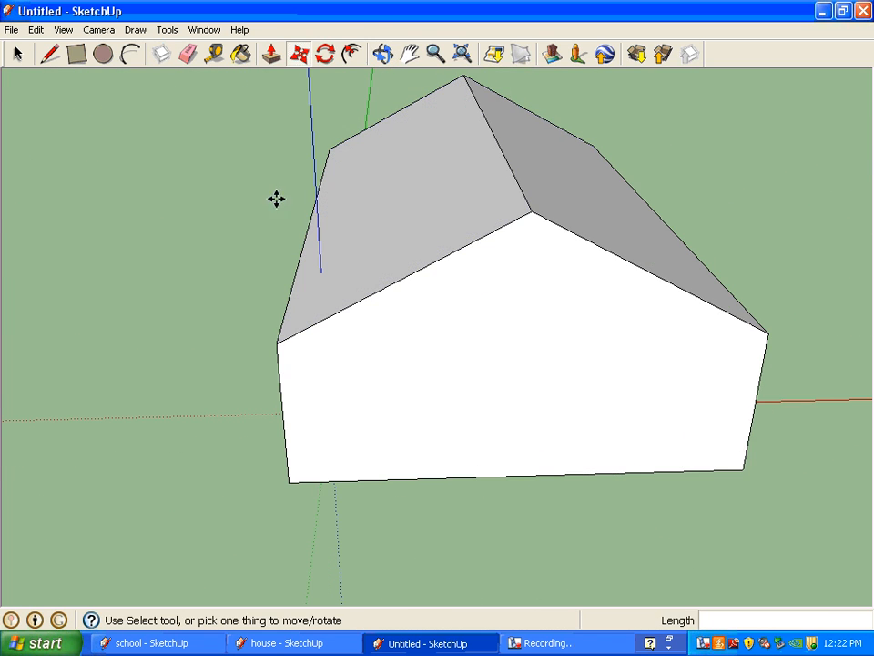
left_click(17, 54)
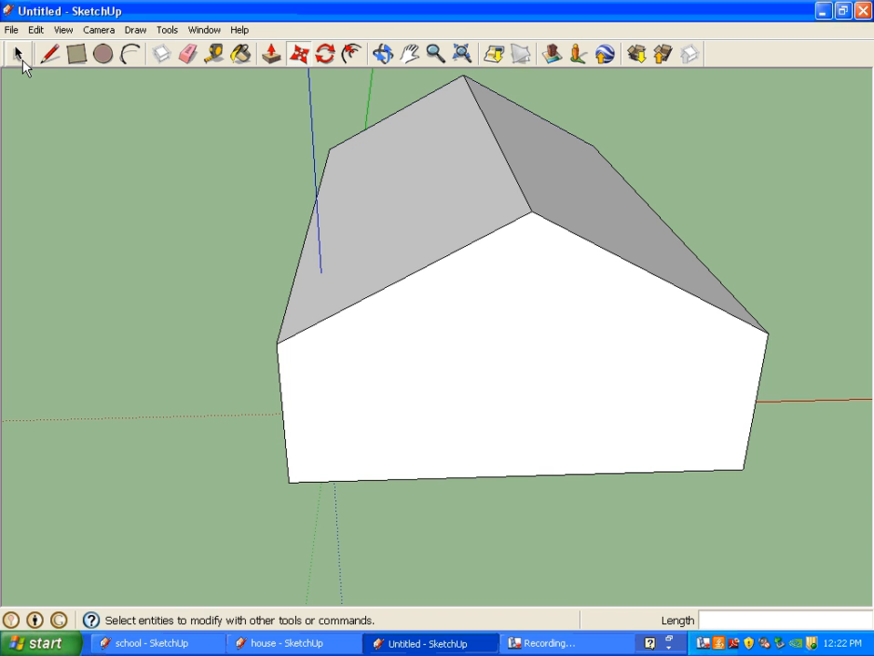
Step: Select the entire house and move it about 22' away from the axes origin
key("m")
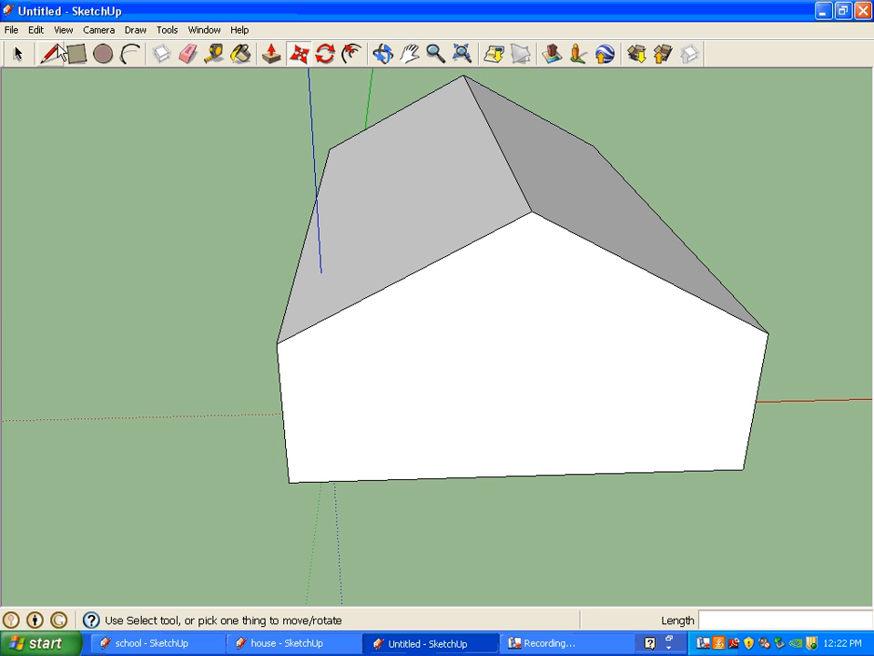
left_click(37, 30)
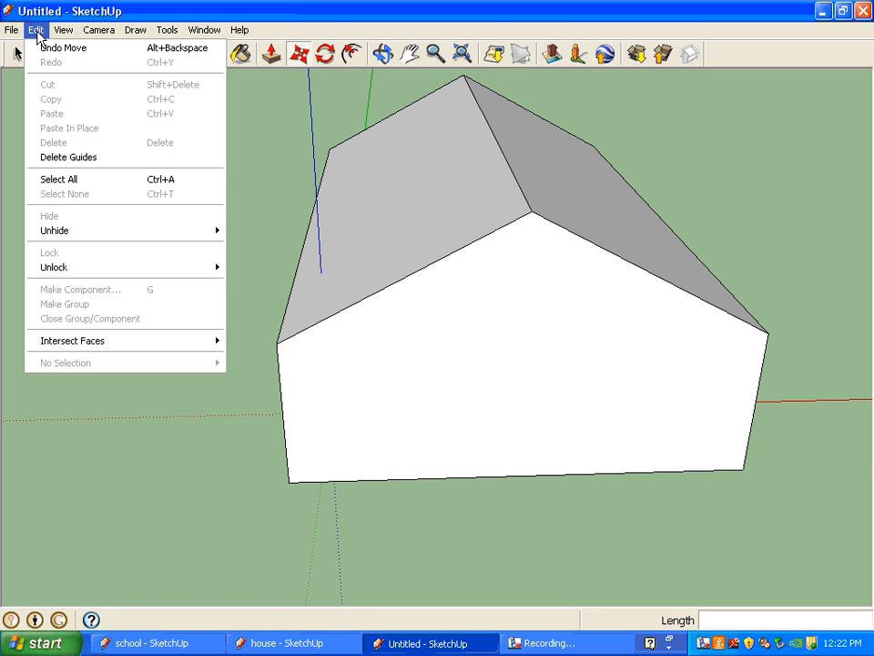
left_click(56, 178)
left_click(360, 202)
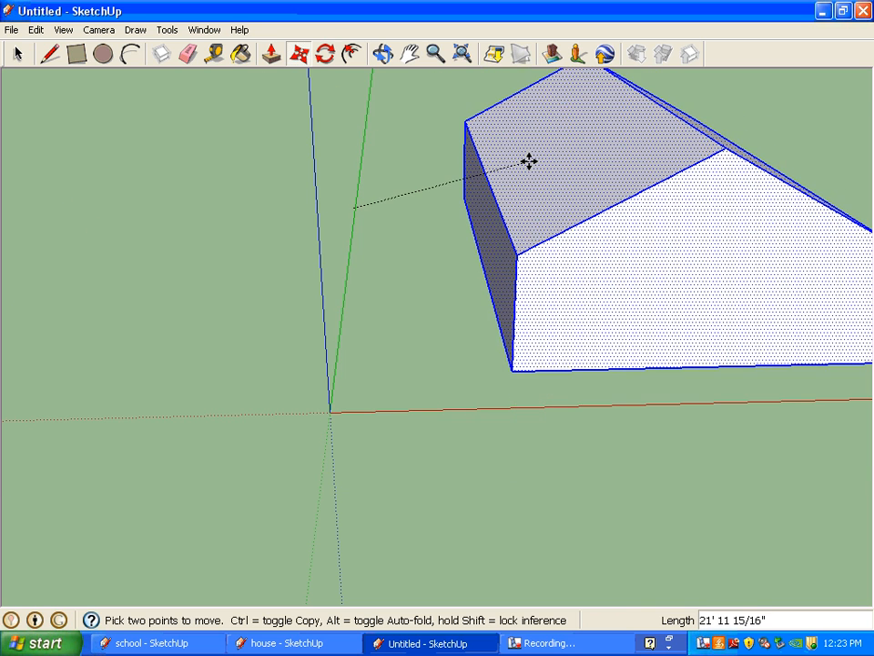
left_click(528, 161)
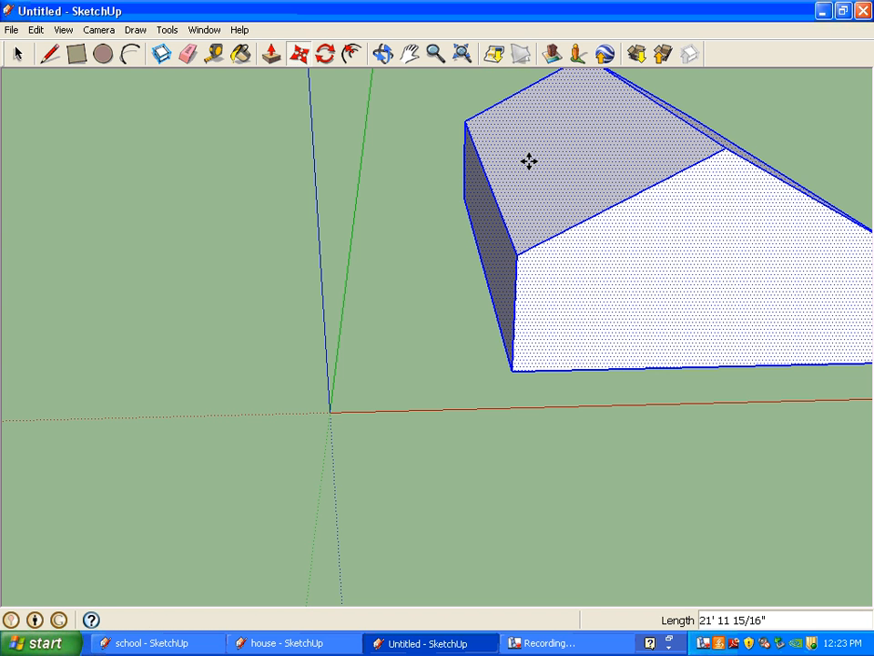
left_click(18, 54)
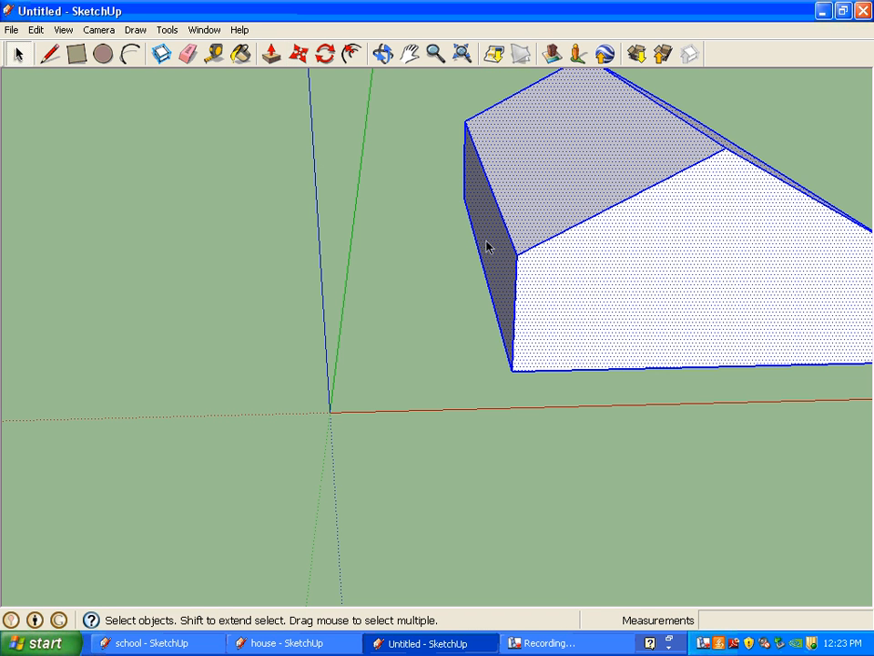
left_click(459, 283)
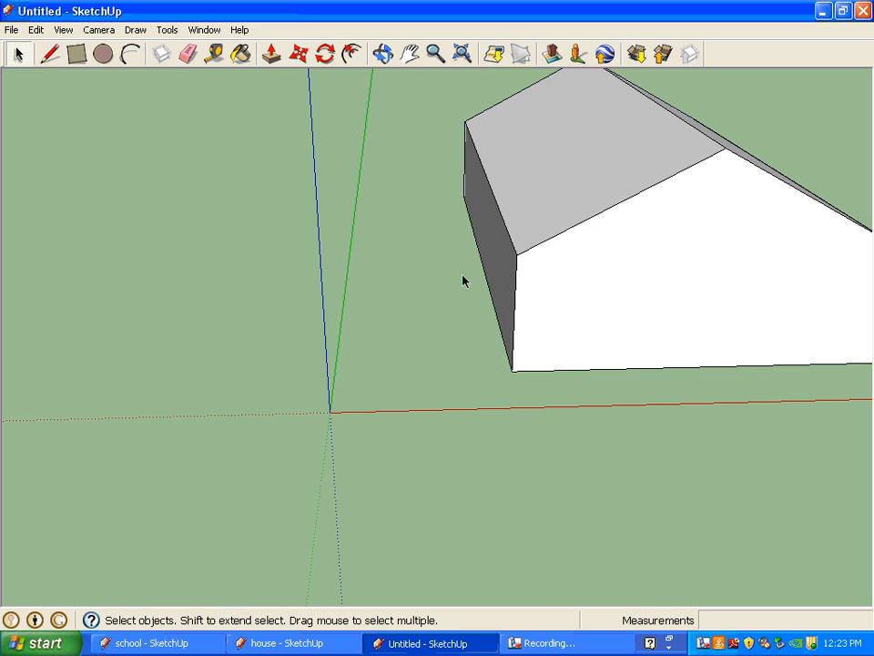
Step: Select the front gable wall, side wall, adjacent roof slope and ridge edge together, and clear the selection
left_click(561, 278)
left_click(503, 268, "ctrl")
left_click(577, 190, "ctrl")
left_click(724, 145, "ctrl")
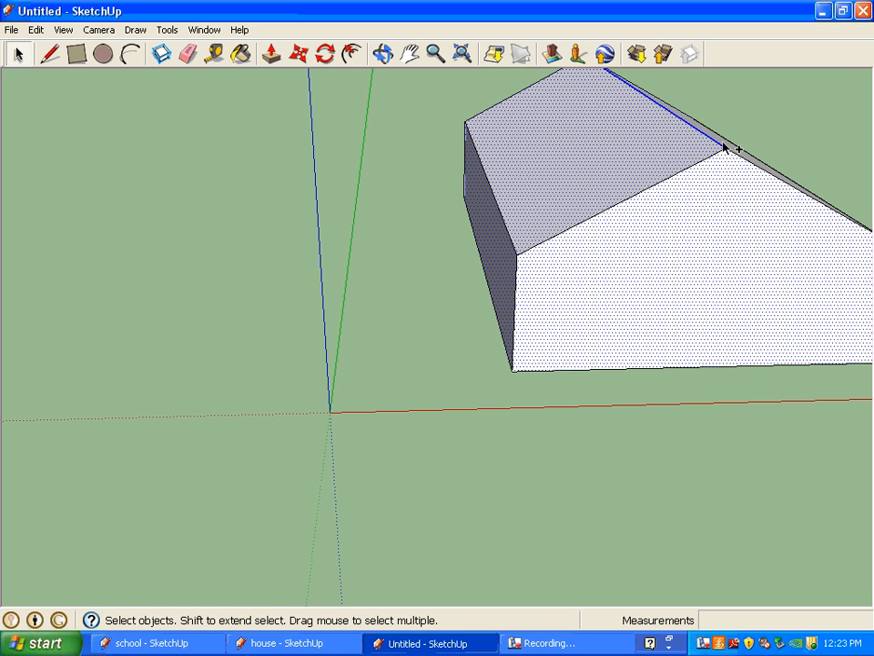
left_click(363, 249)
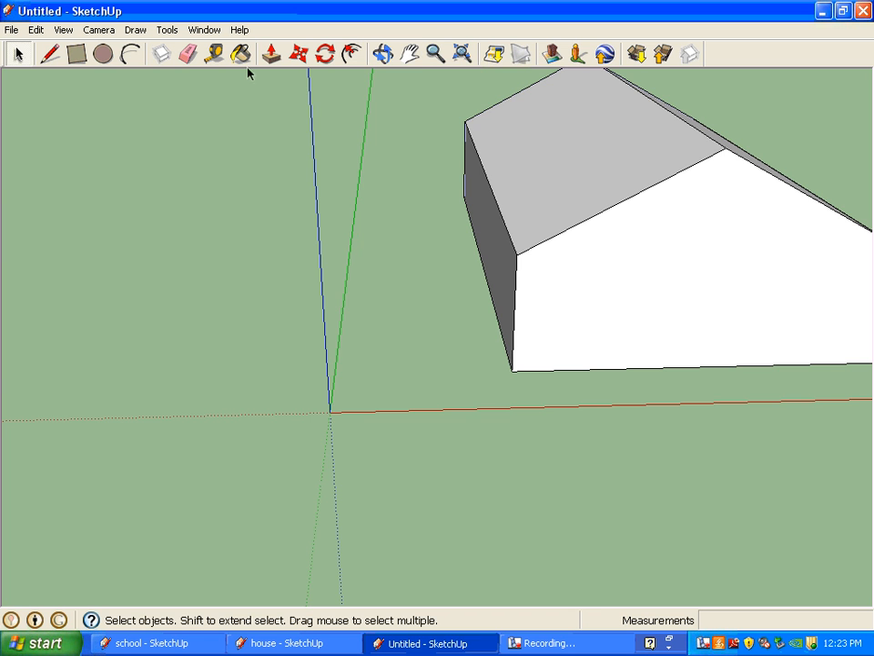
Step: Pull the front gable wall outward 19' 10 1/2" with Push/Pull to lengthen the house
left_click(410, 54)
left_click_drag(586, 165, 261, 279)
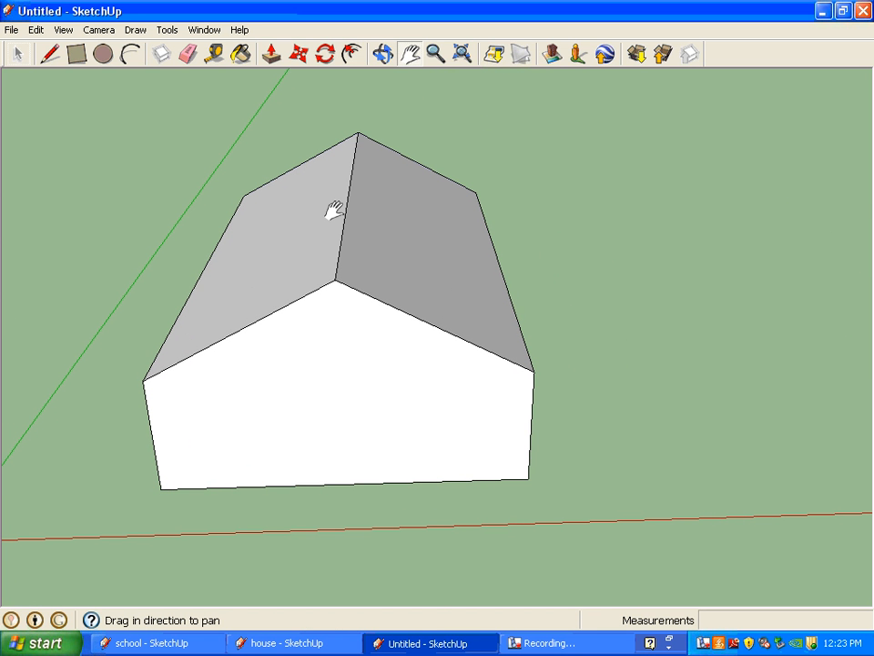
left_click(19, 54)
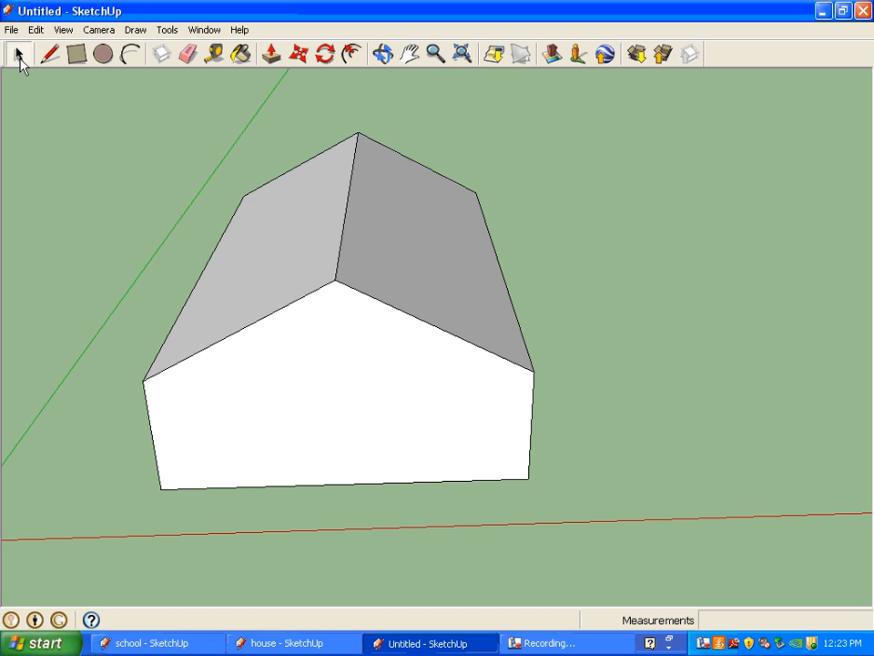
left_click(280, 278)
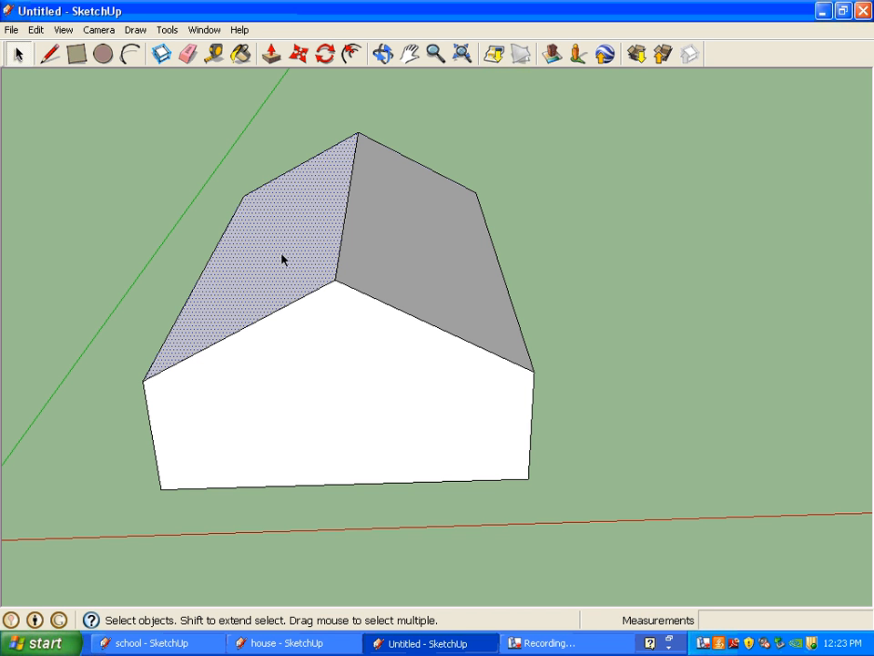
left_click(391, 238)
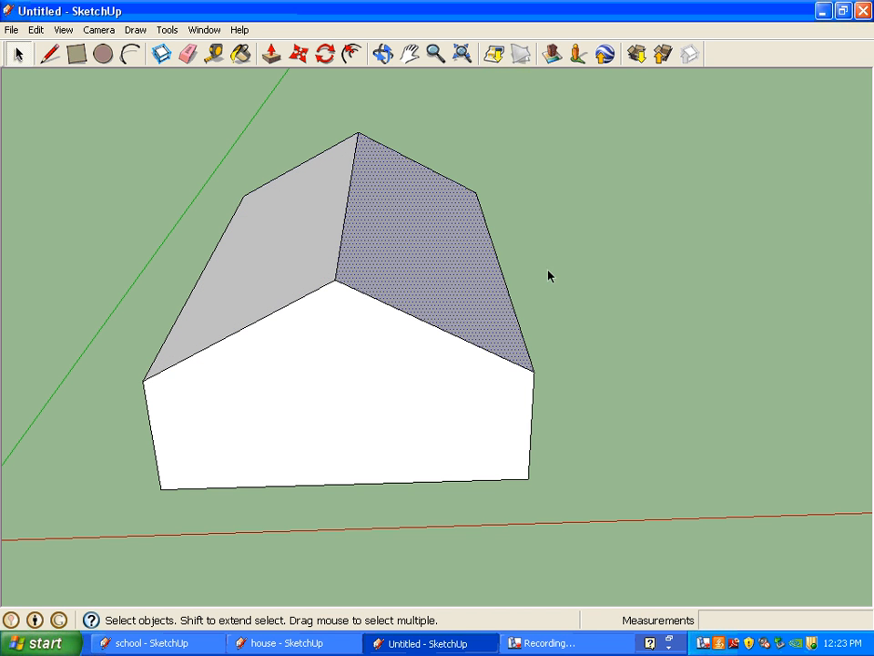
left_click(367, 370)
left_click(272, 51)
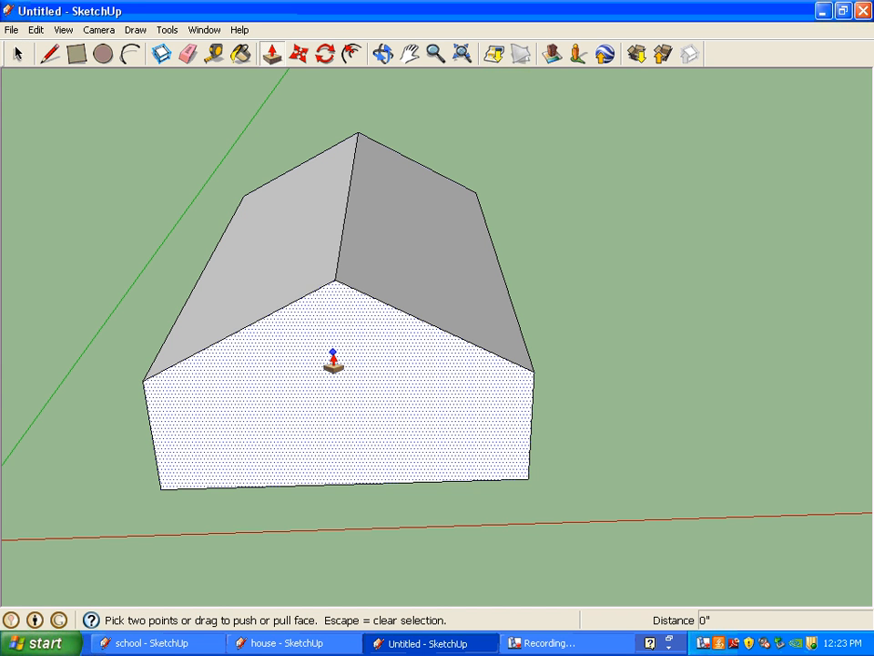
left_click(334, 365)
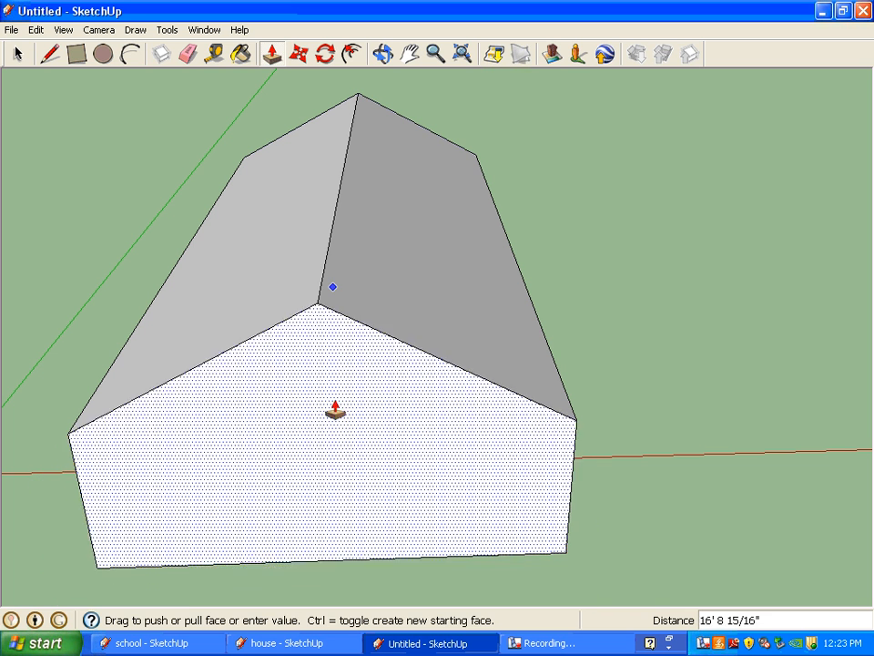
left_click(326, 437)
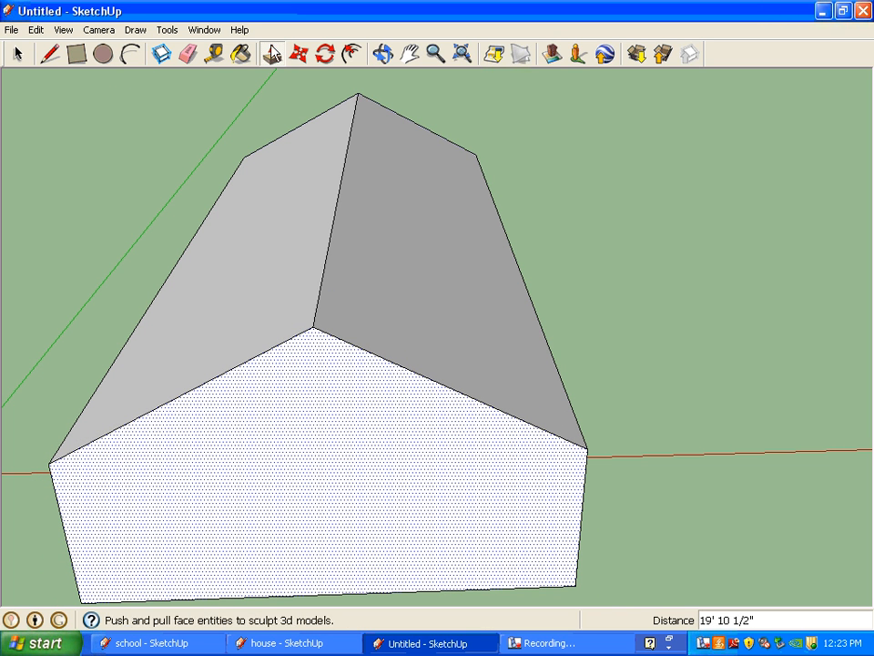
left_click(20, 54)
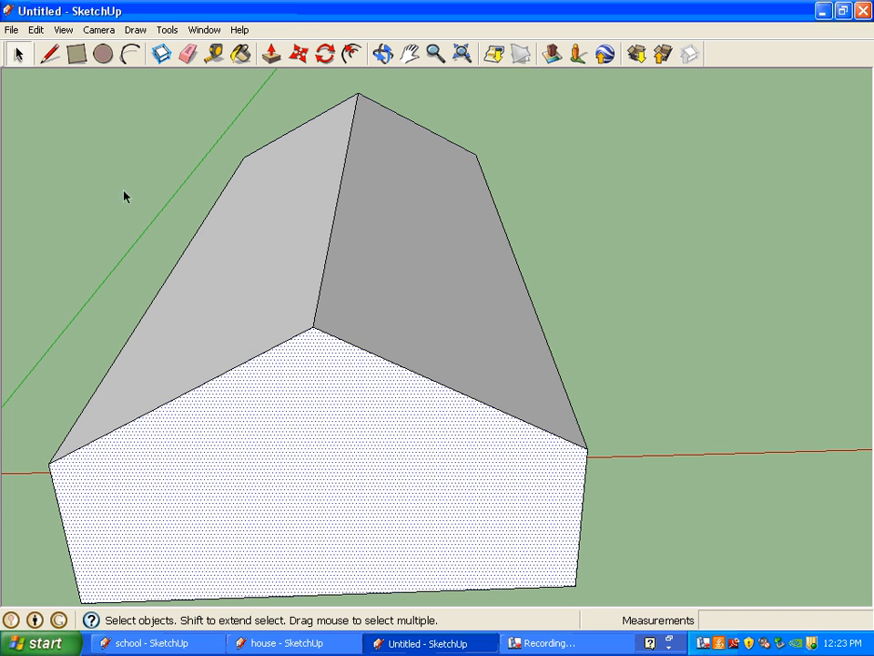
left_click_drag(125, 196, 175, 123)
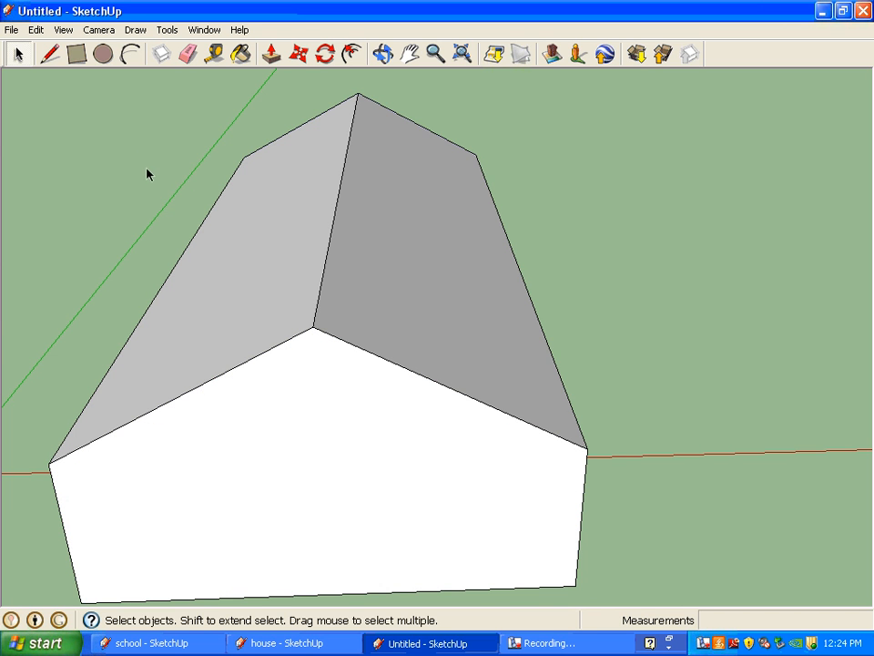
middle_click_drag(149, 173, 162, 149)
scroll(153, 183, "down", 2)
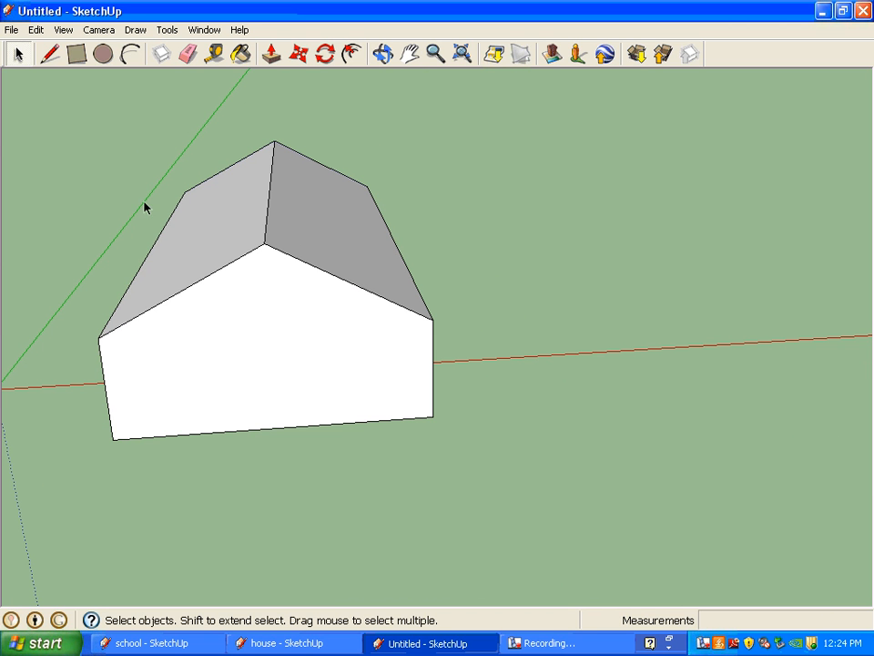
left_click(411, 55)
left_click_drag(137, 205, 360, 241)
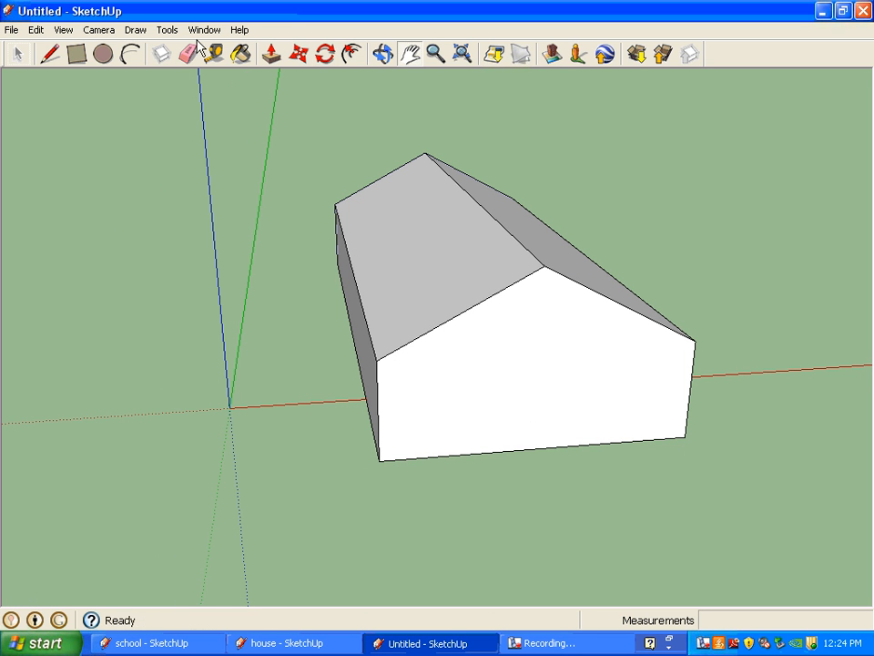
left_click(40, 30)
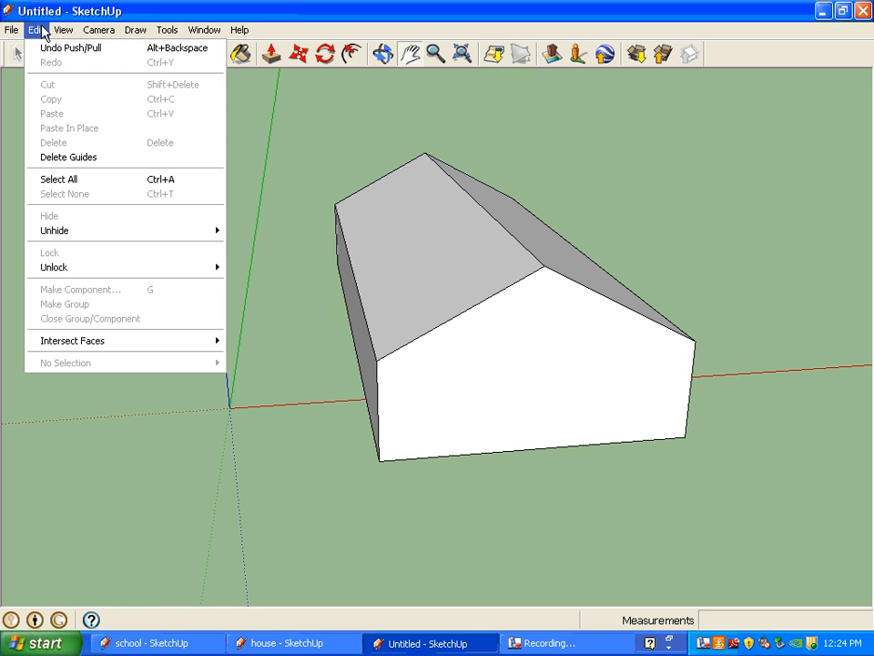
left_click(37, 30)
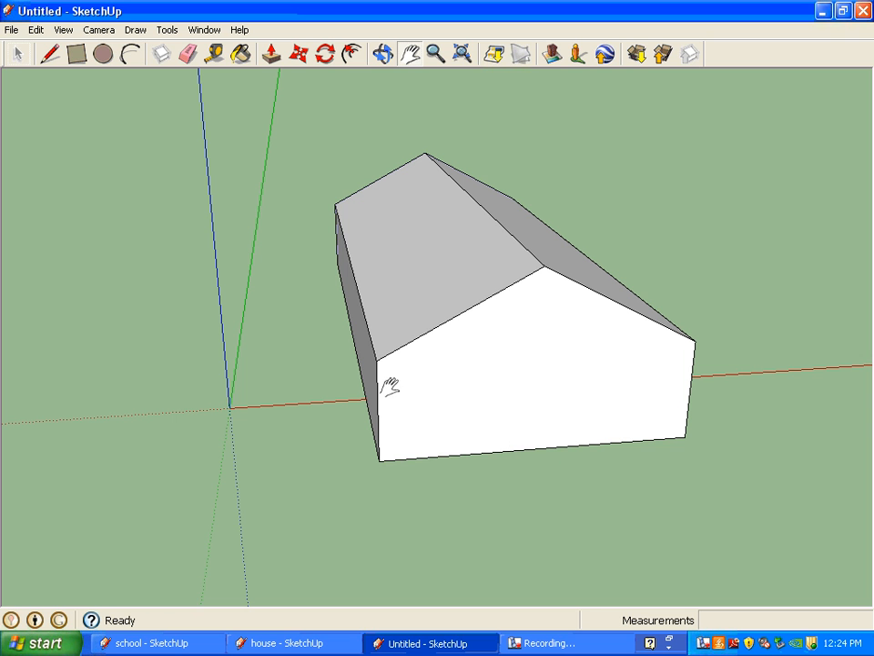
Step: Draw a rectangle about 34' by 95' on the ground beside the house
left_click(189, 55)
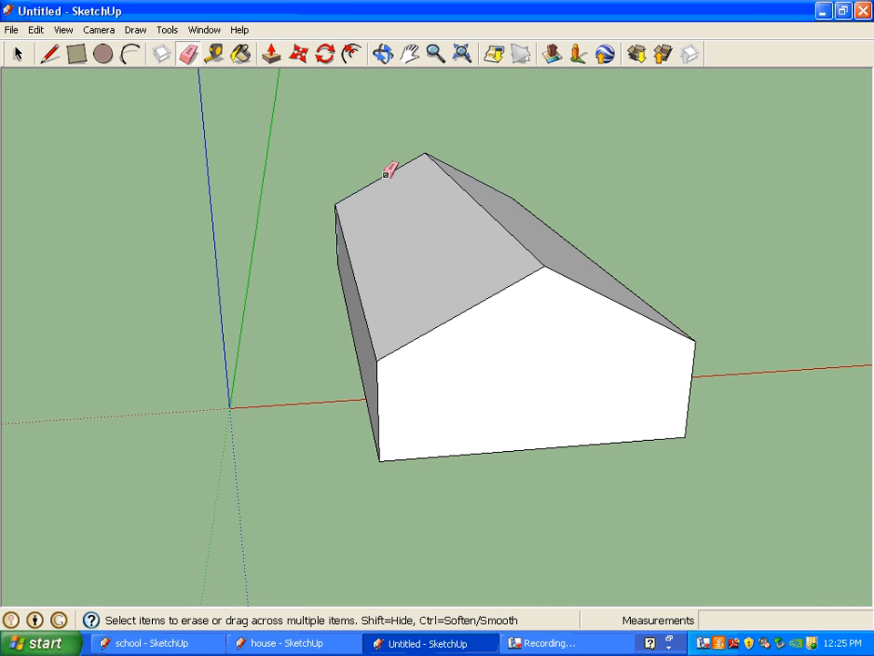
left_click(77, 54)
left_click(66, 209)
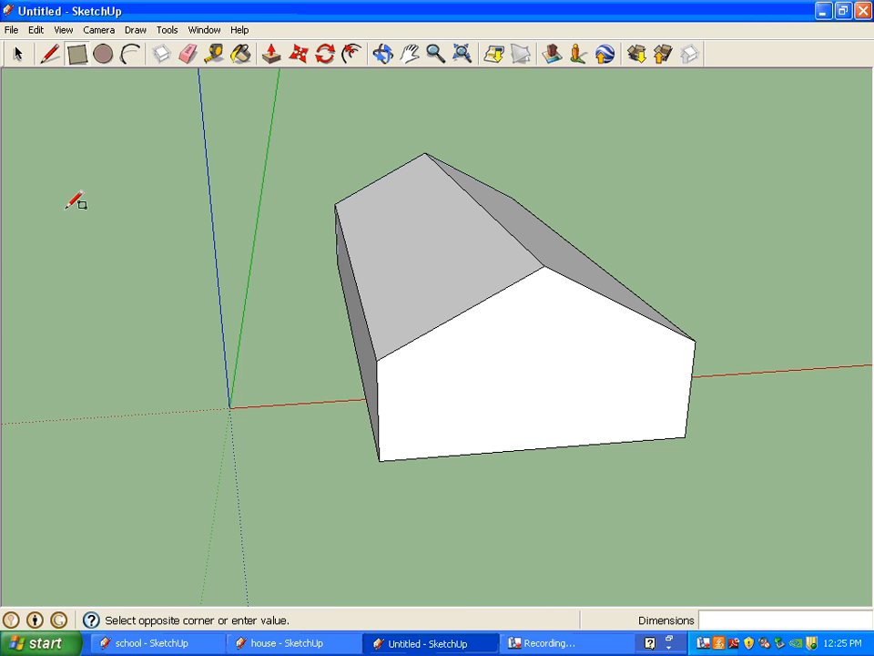
left_click(181, 362)
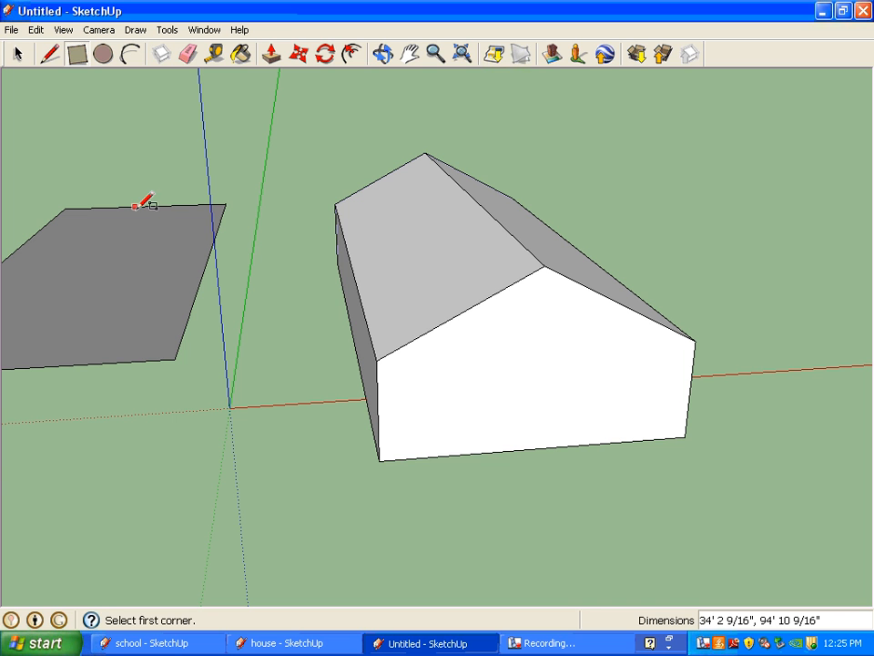
Step: Erase all four edges of the rectangle beside the house
left_click(188, 54)
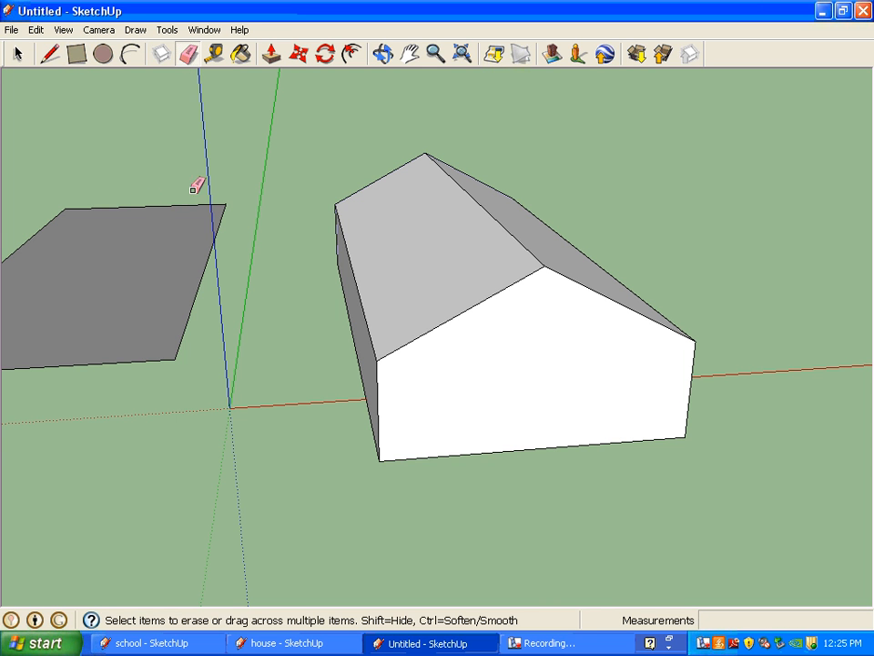
left_click(176, 202)
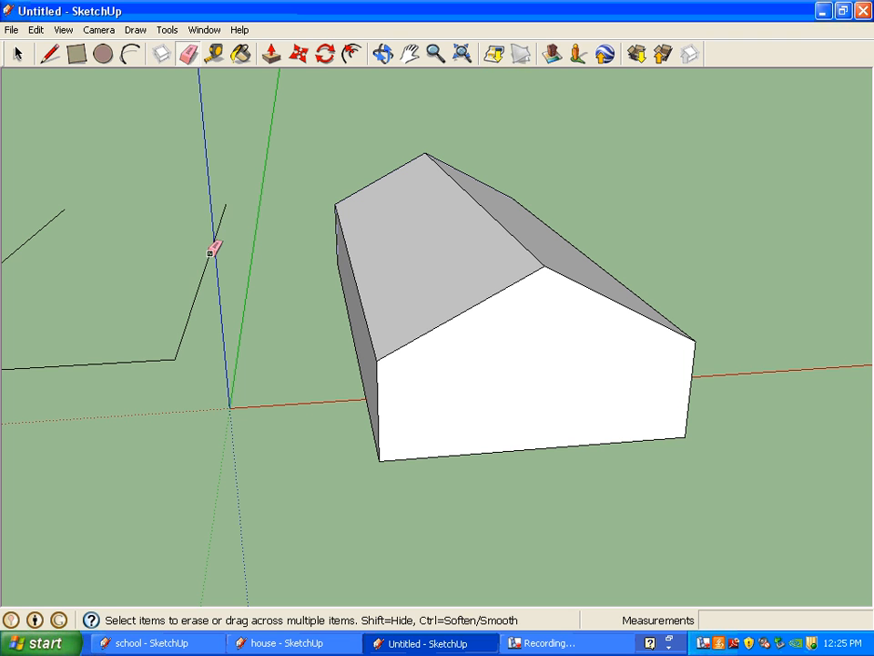
left_click(211, 252)
left_click(129, 362)
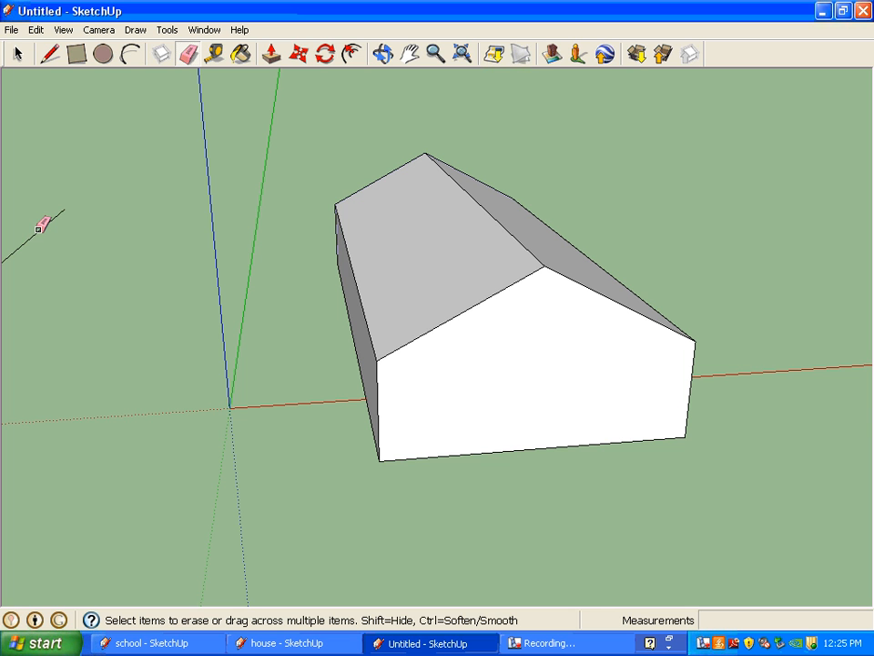
left_click(38, 229)
Step: Place a vertical guide on the front gable wall 8' in from its left corner edge with Tape Measure
left_click(214, 56)
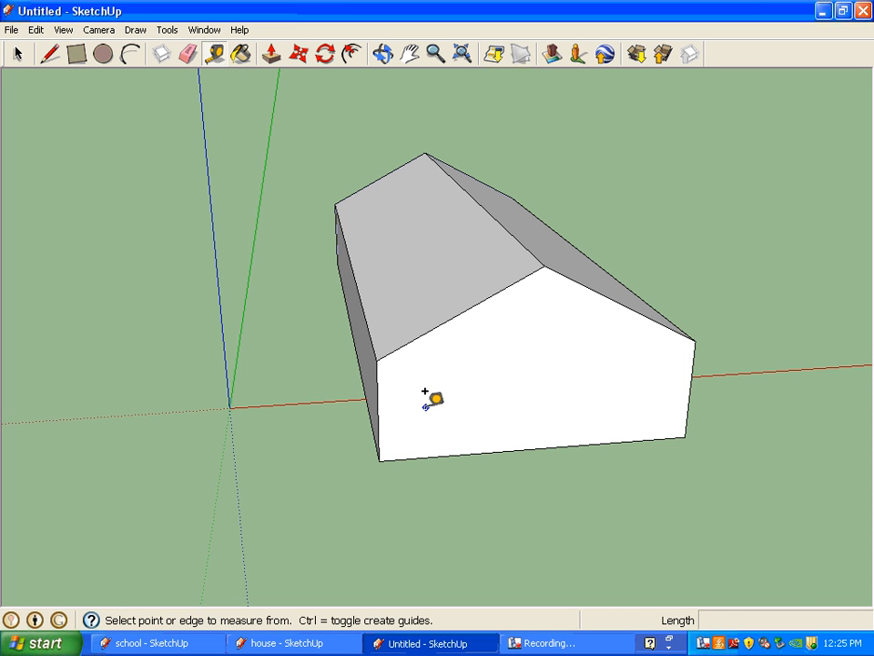
left_click(377, 411)
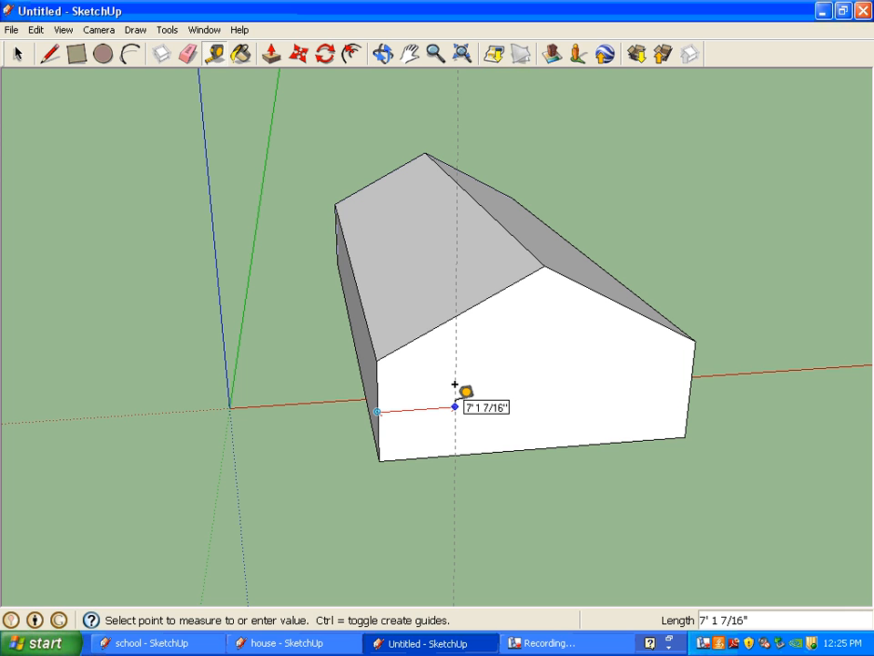
type("8")
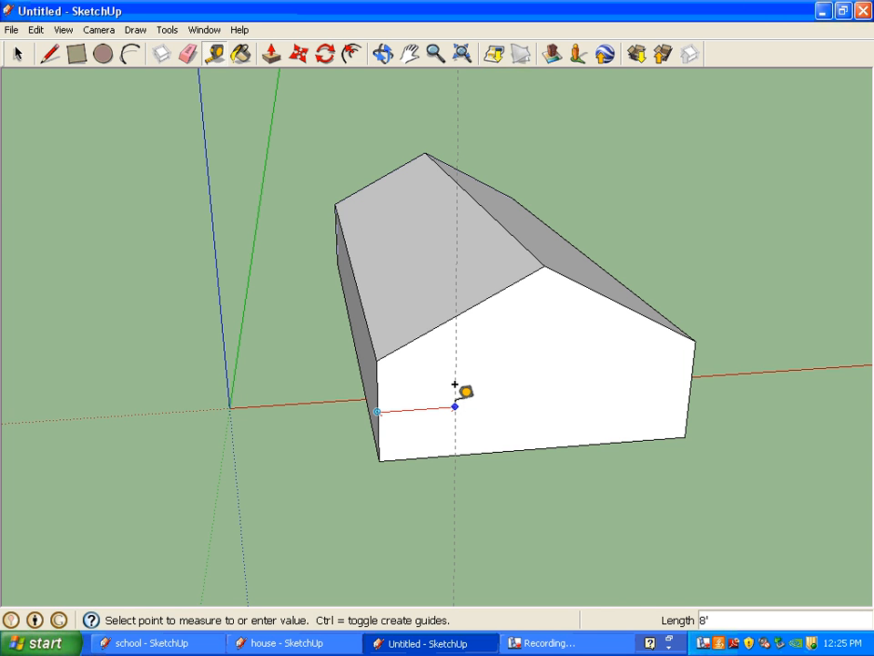
key("Return")
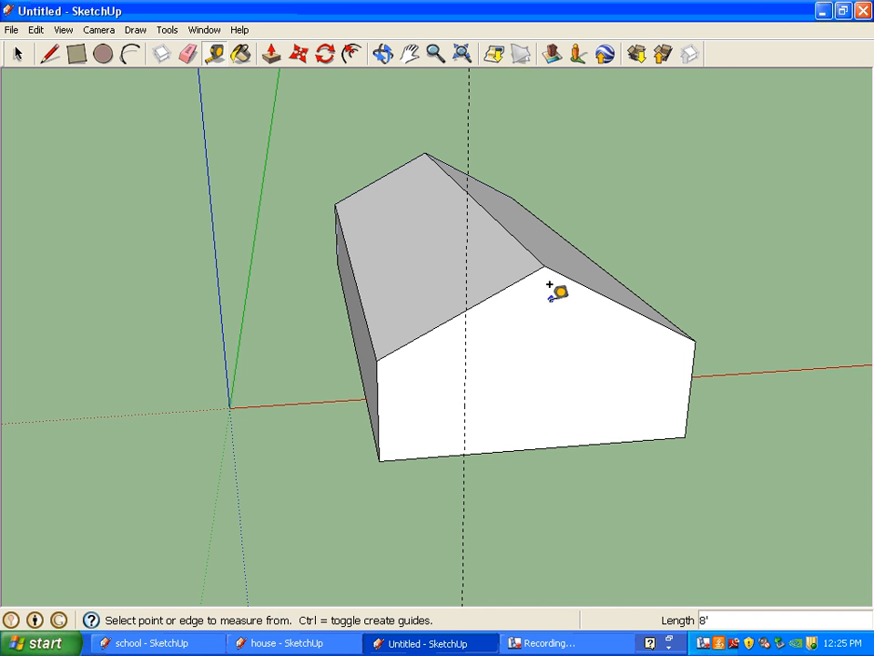
Step: Add a second vertical guide on the gable wall, offset 3' from the first guide toward the wall's centre
left_click(466, 370)
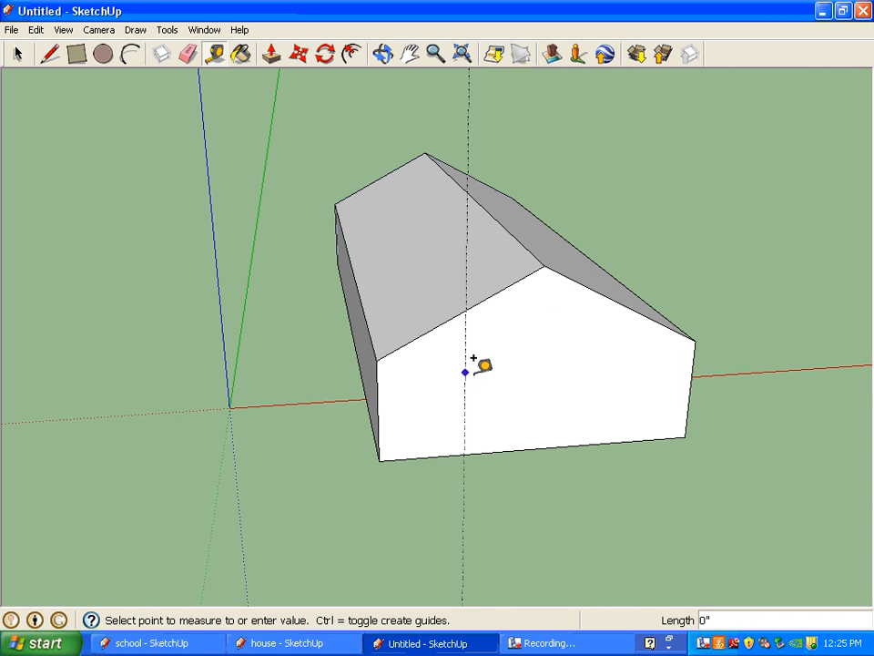
type("3")
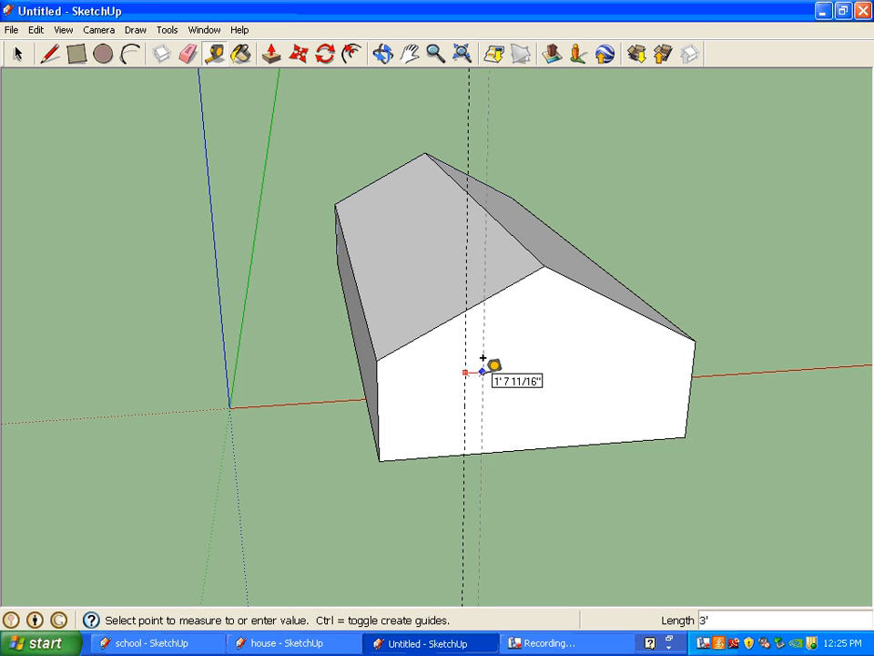
type("'")
key("Return")
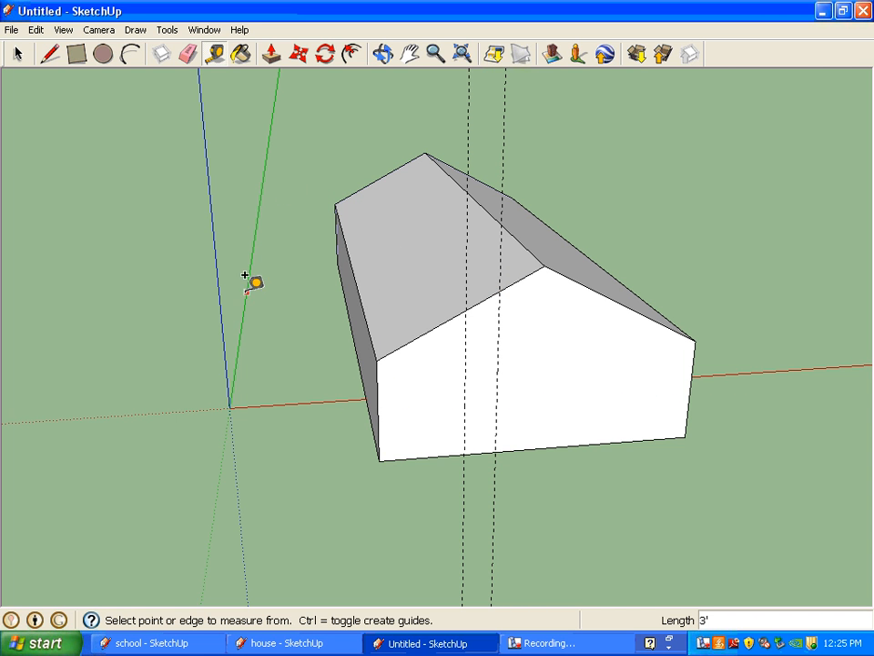
Step: Look through the material categories in the Materials library and close it
left_click(241, 55)
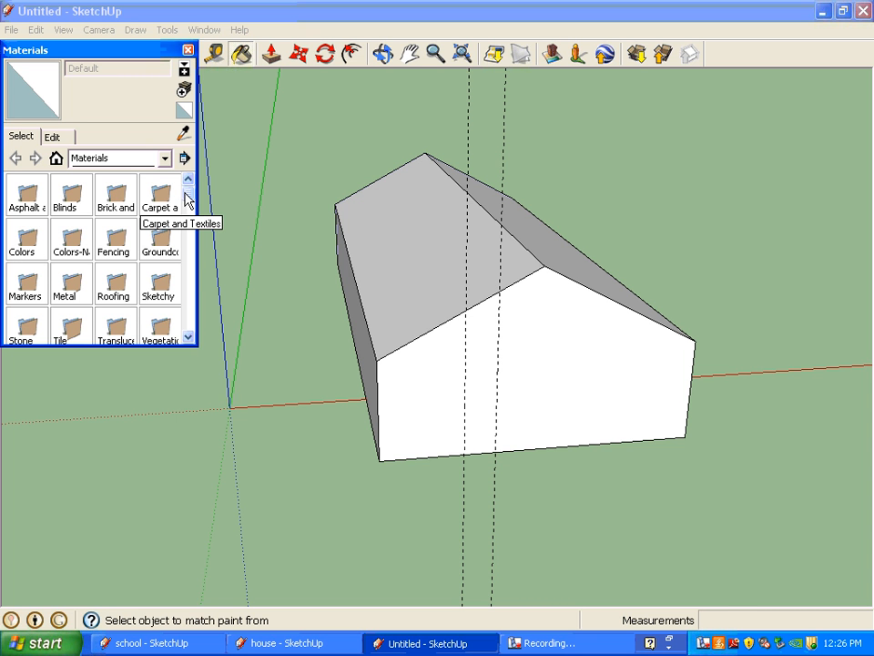
mouse_move(187, 201)
left_mouse_down()
mouse_move(186, 286)
mouse_move(189, 196)
left_mouse_up()
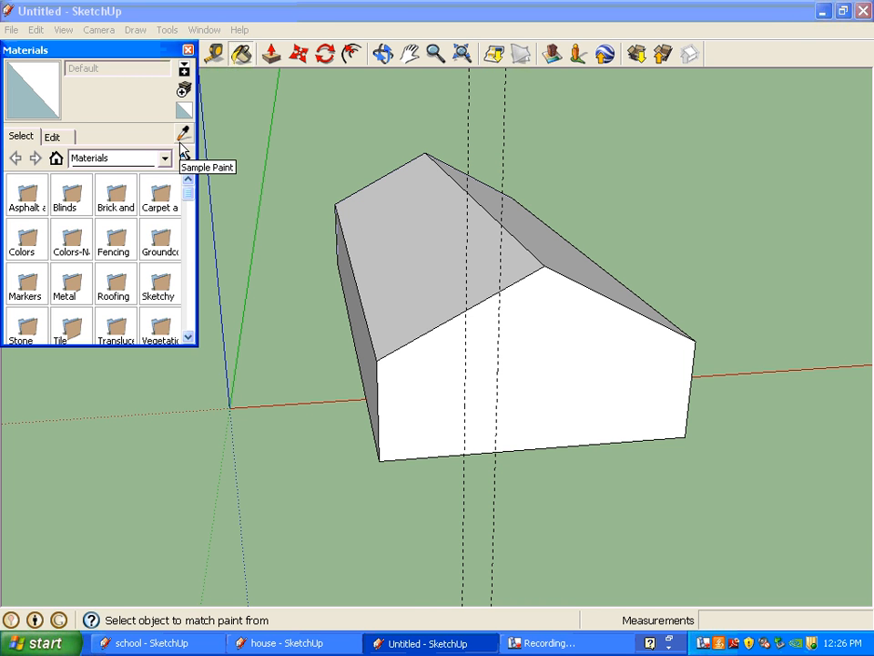
left_click(188, 49)
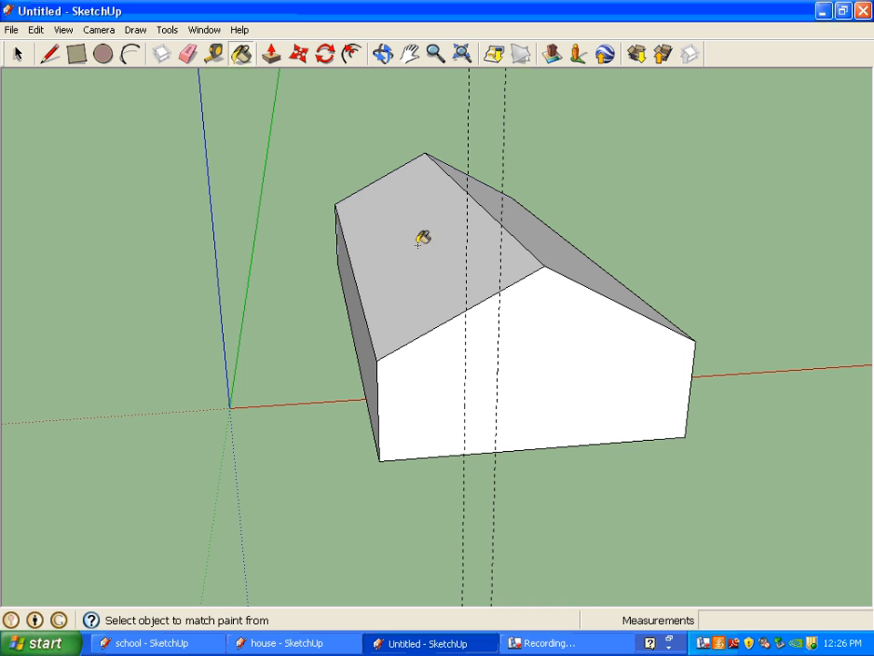
Step: Offset the outline of the front gable wall inward by 6"
left_click(353, 57)
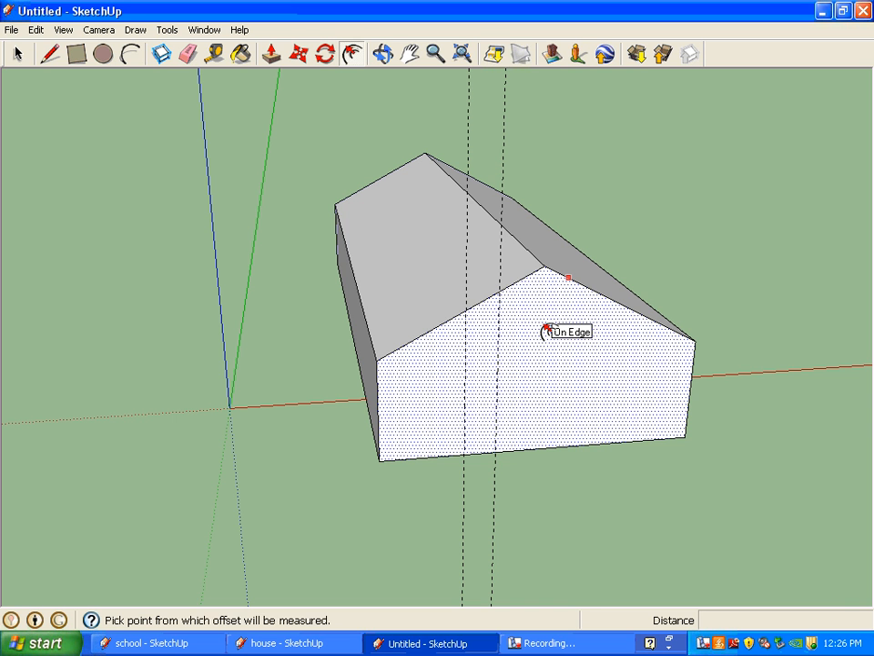
left_click(547, 328)
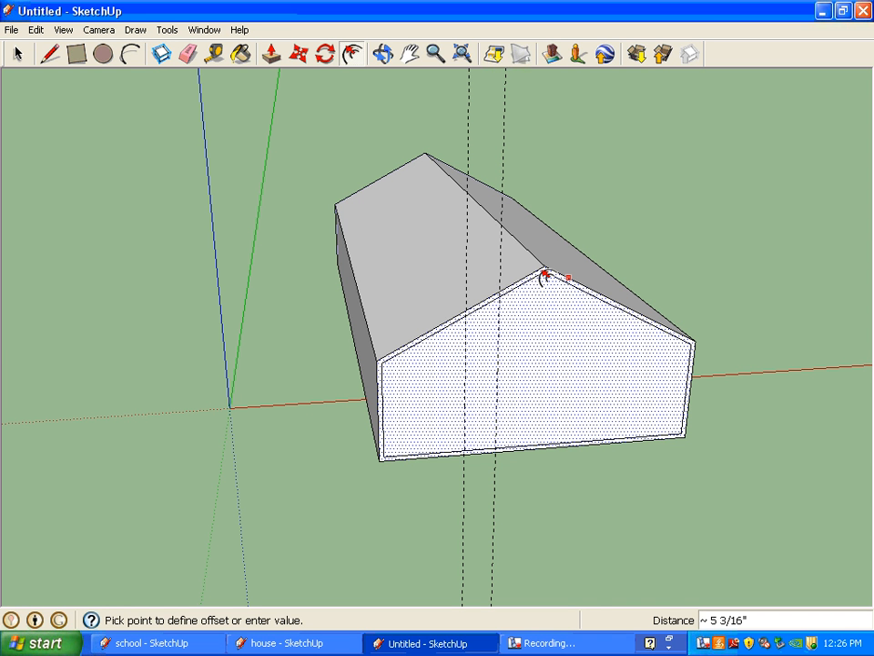
type("6")
key("Return")
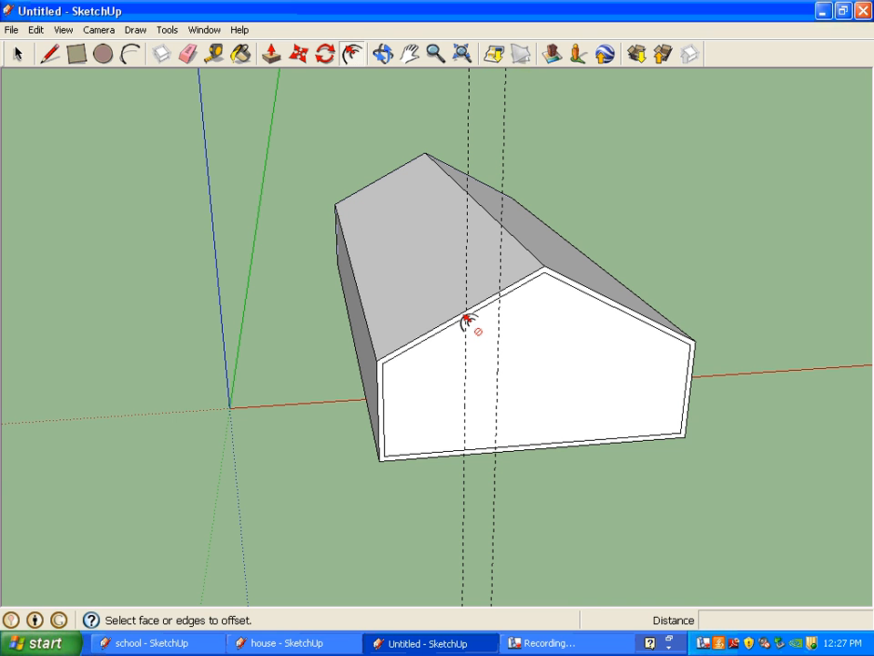
left_click(383, 55)
left_click_drag(372, 219, 456, 313)
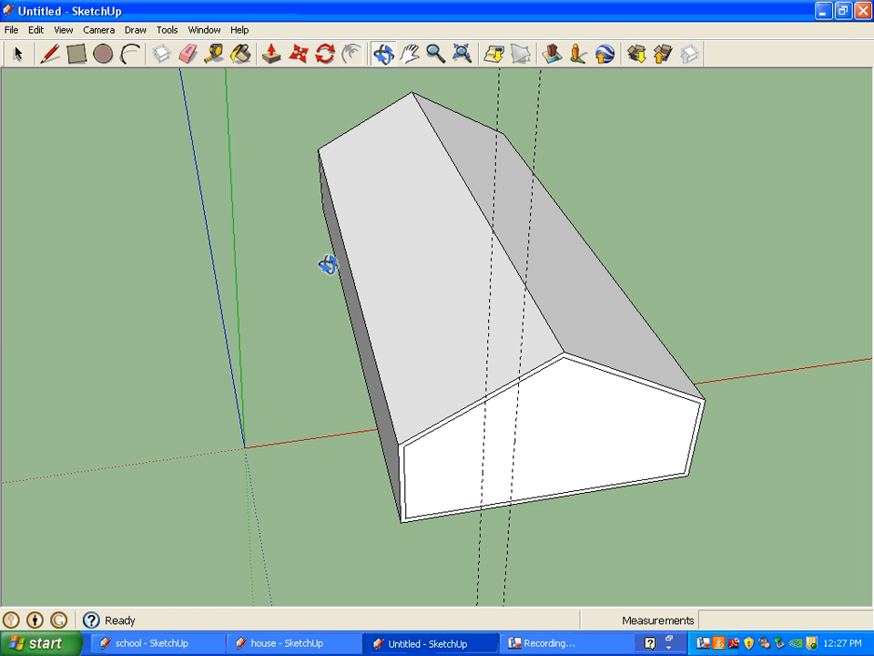
left_click_drag(394, 327, 398, 256)
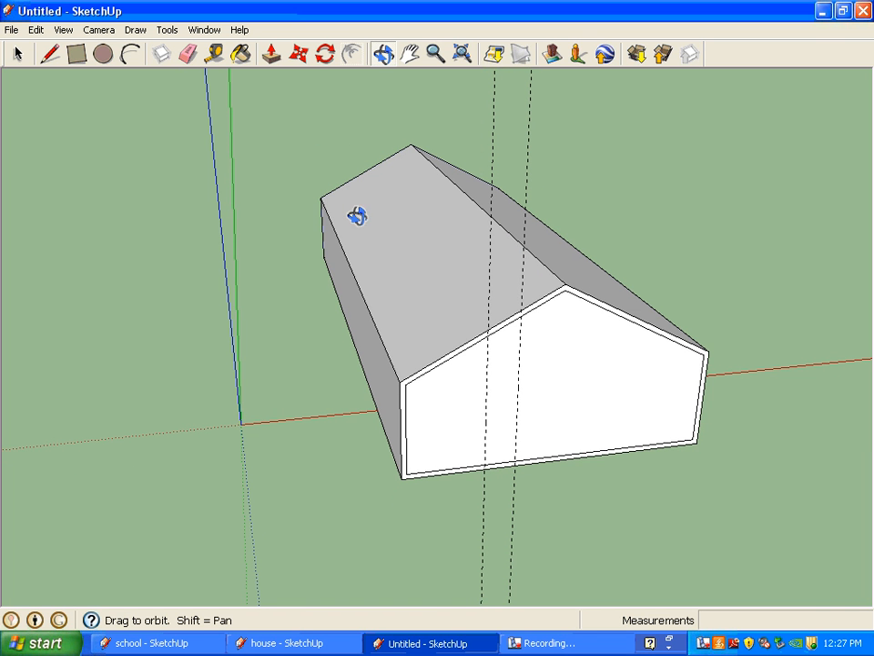
Step: View the open furnished house and school models, and return to the untitled gable-roofed house
left_click(821, 12)
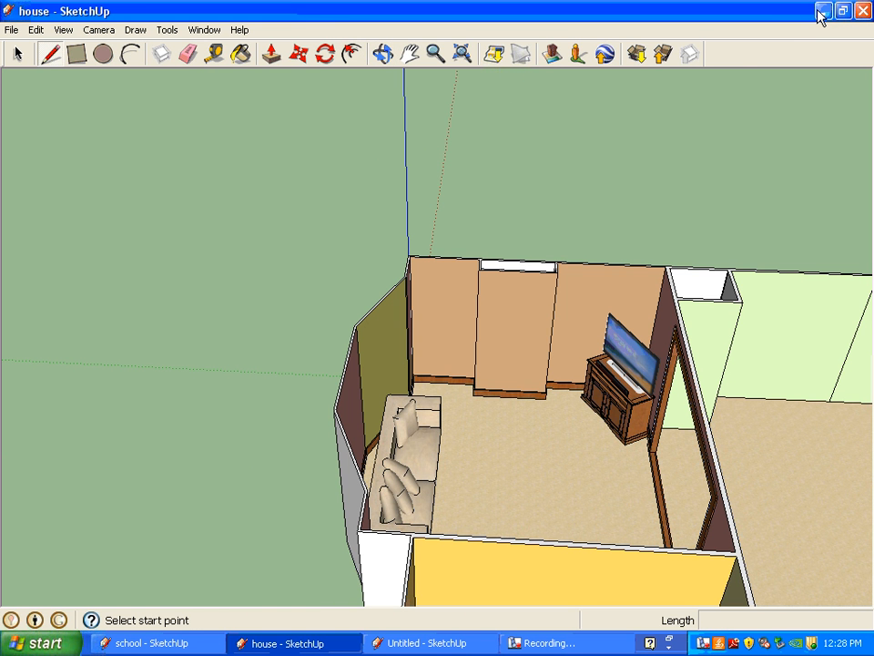
left_click(820, 12)
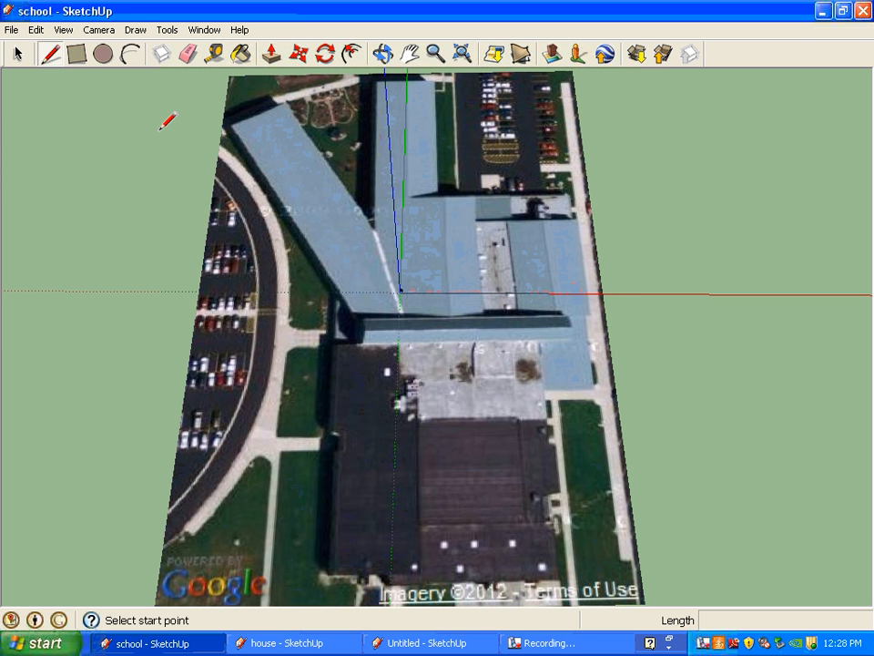
left_click(822, 11)
left_click(390, 643)
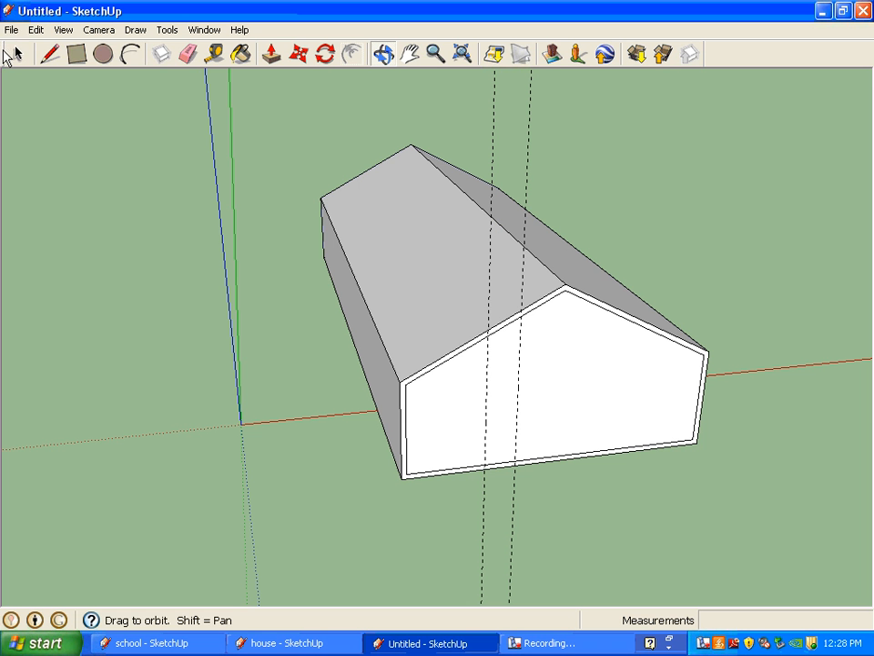
Step: Start adding a geo-location to the model and search the map for the school's street address
left_click(11, 30)
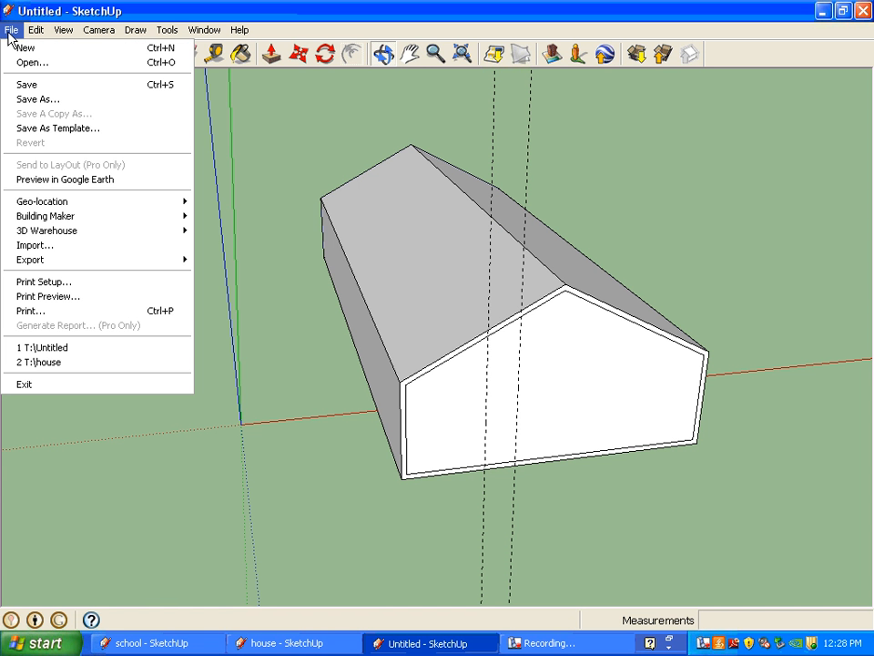
mouse_move(41, 204)
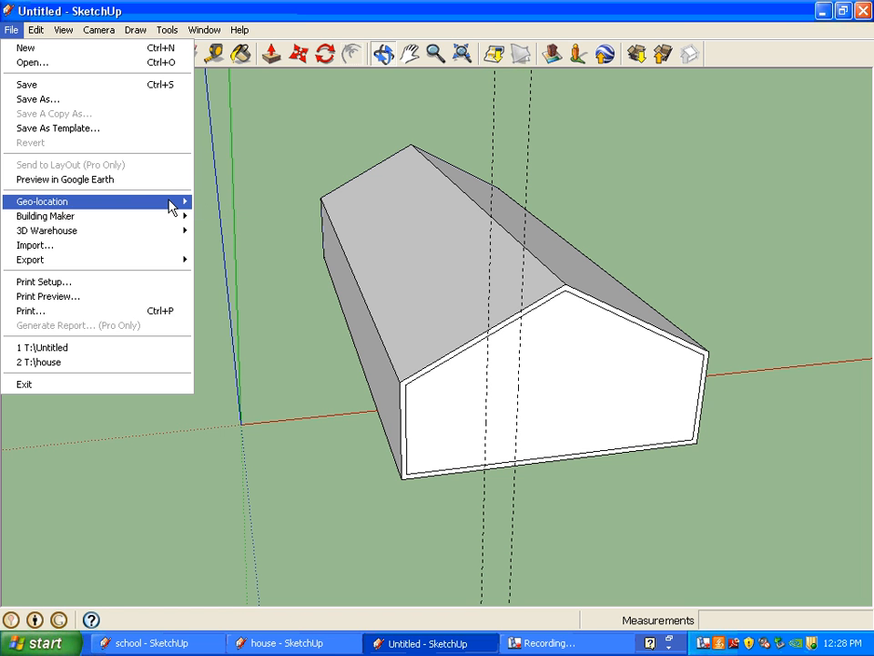
left_click(213, 203)
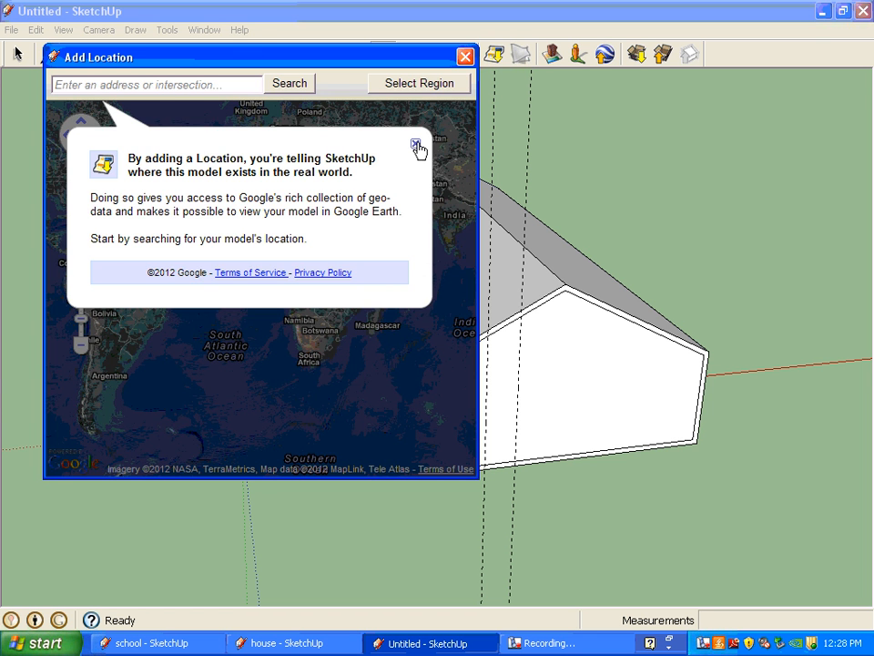
left_click(416, 144)
left_click(153, 85)
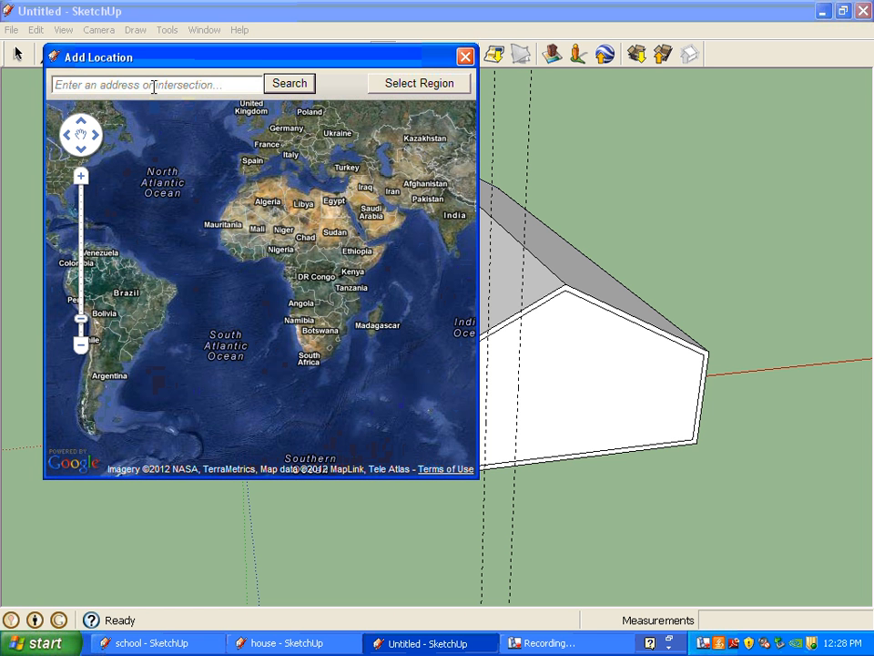
type("6940")
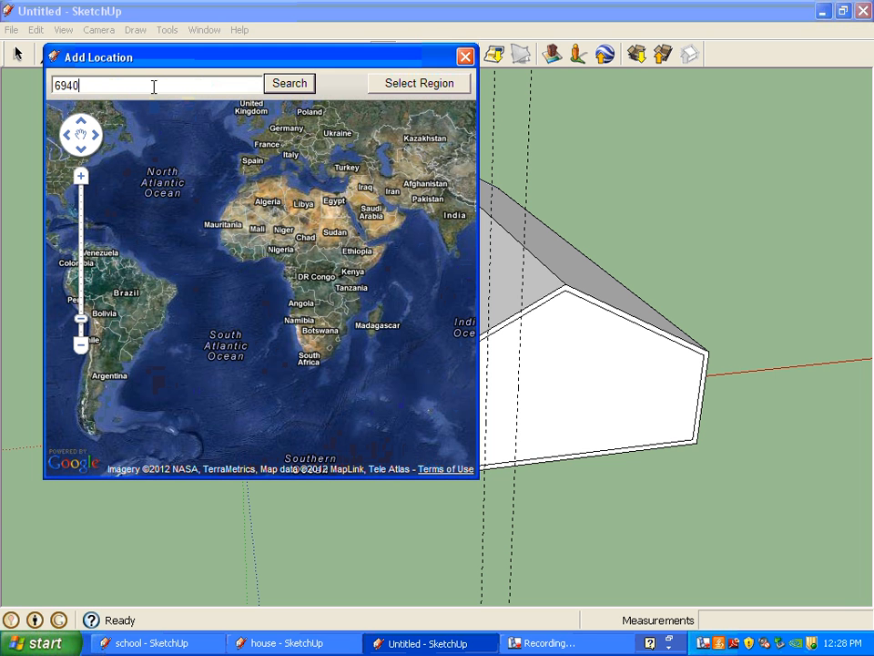
type(" Oxford G")
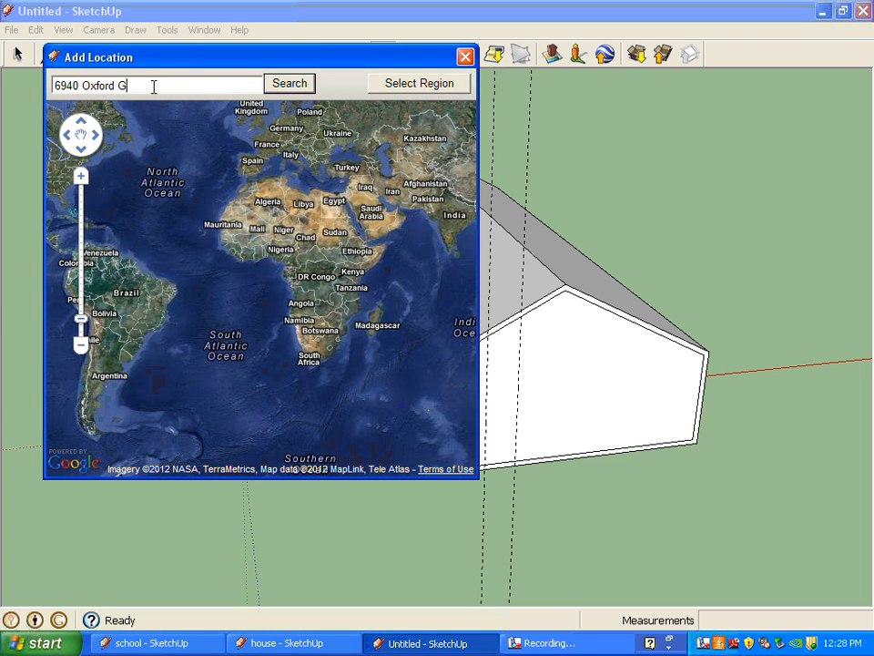
type("ettysburg Rd., New ")
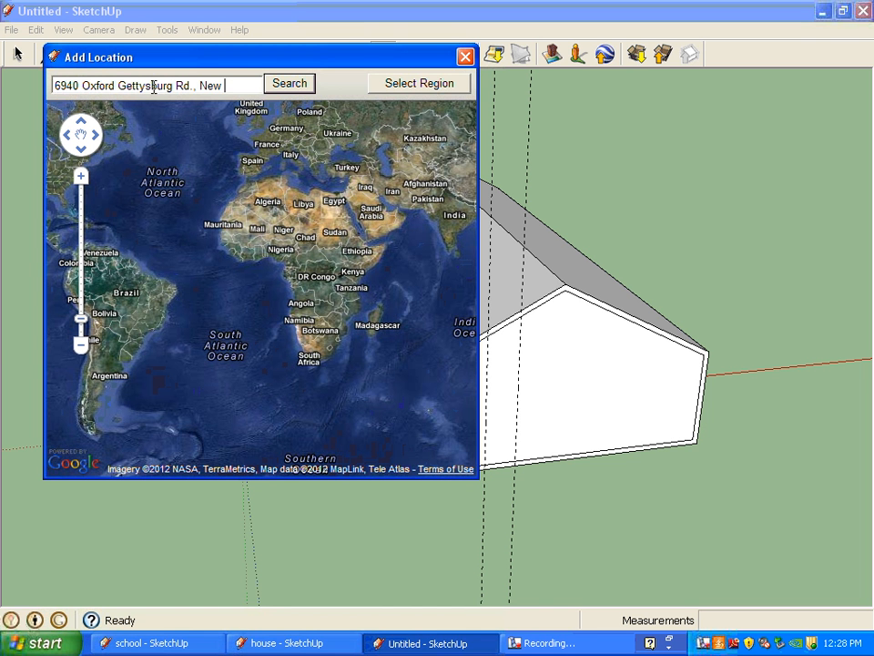
type("Paris, OH")
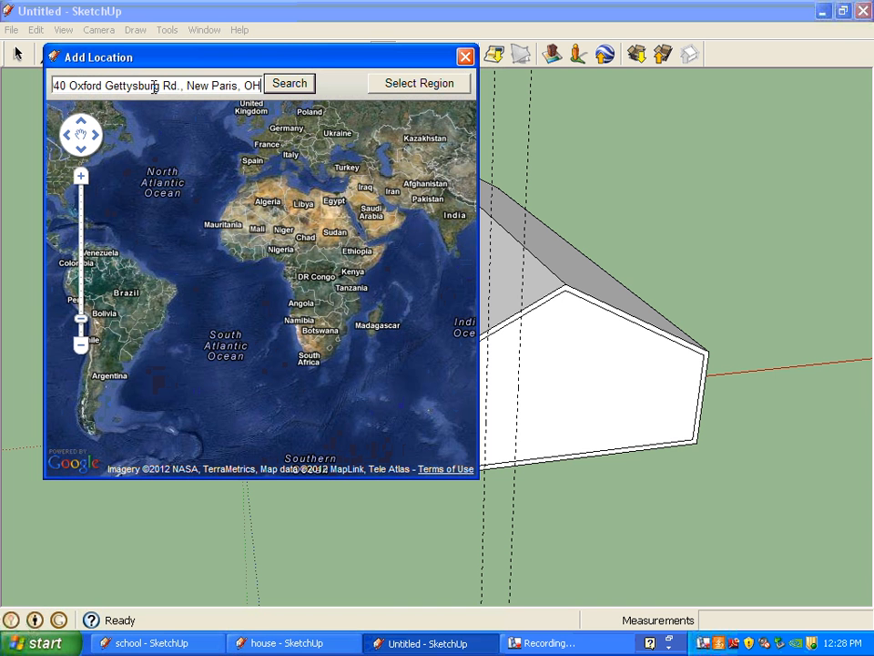
left_click(290, 84)
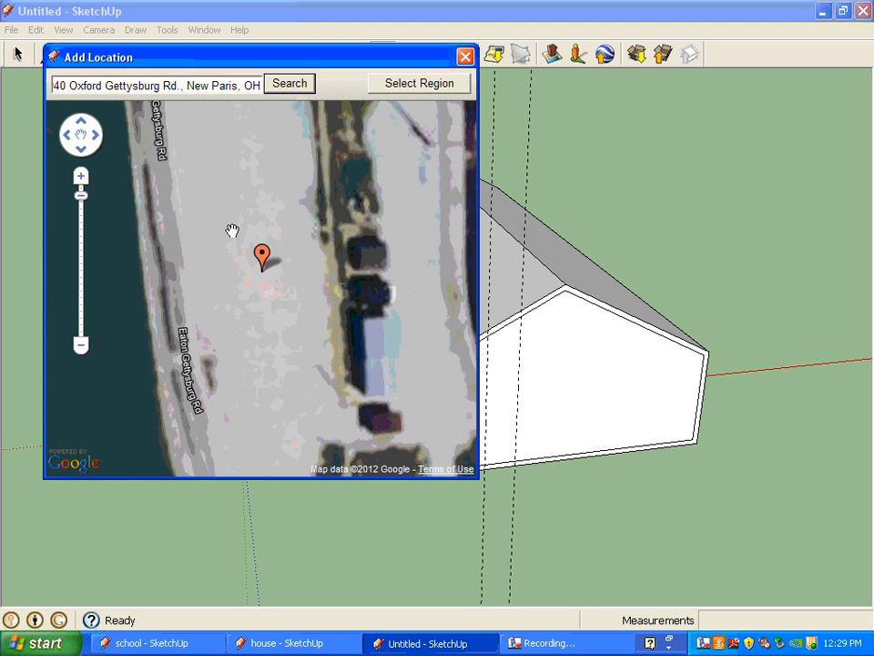
Step: Frame the school building and its curved parking lot in a map region, and close Add Location without grabbing the imagery
scroll(233, 230, "down", 2)
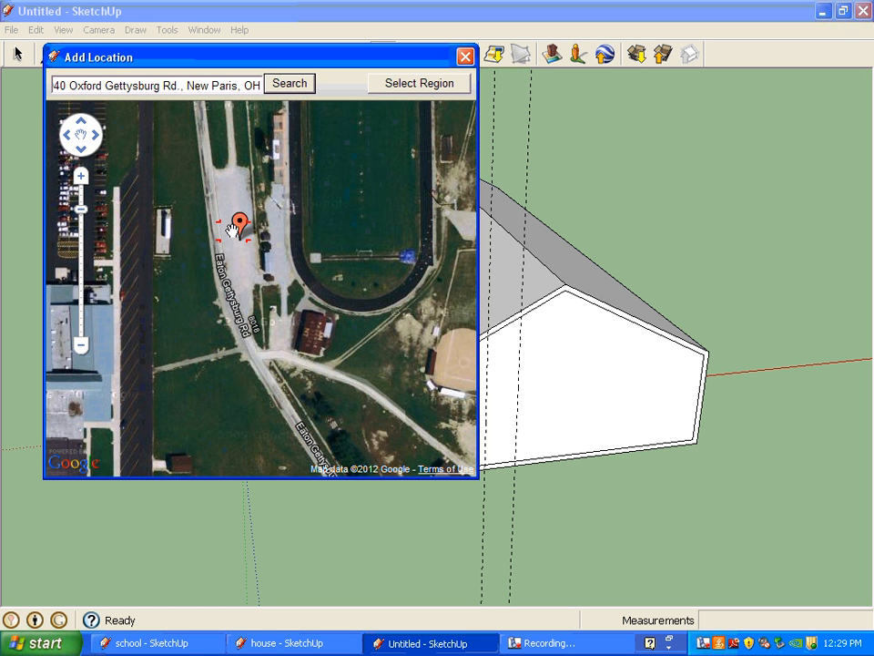
mouse_move(168, 261)
left_mouse_down()
mouse_move(250, 218)
mouse_move(301, 208)
mouse_move(353, 221)
left_mouse_up()
left_click_drag(237, 273, 258, 238)
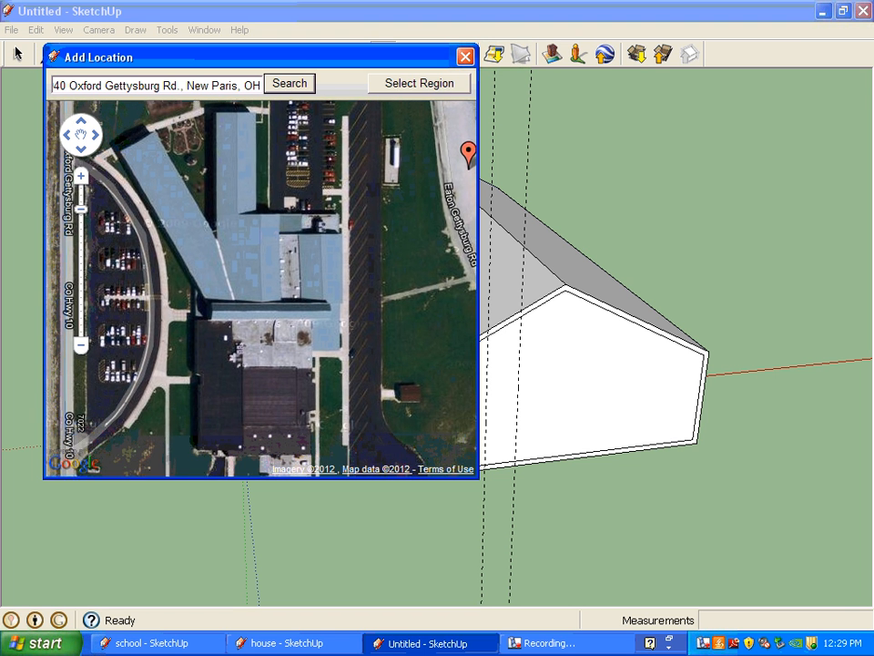
left_click_drag(278, 321, 286, 320)
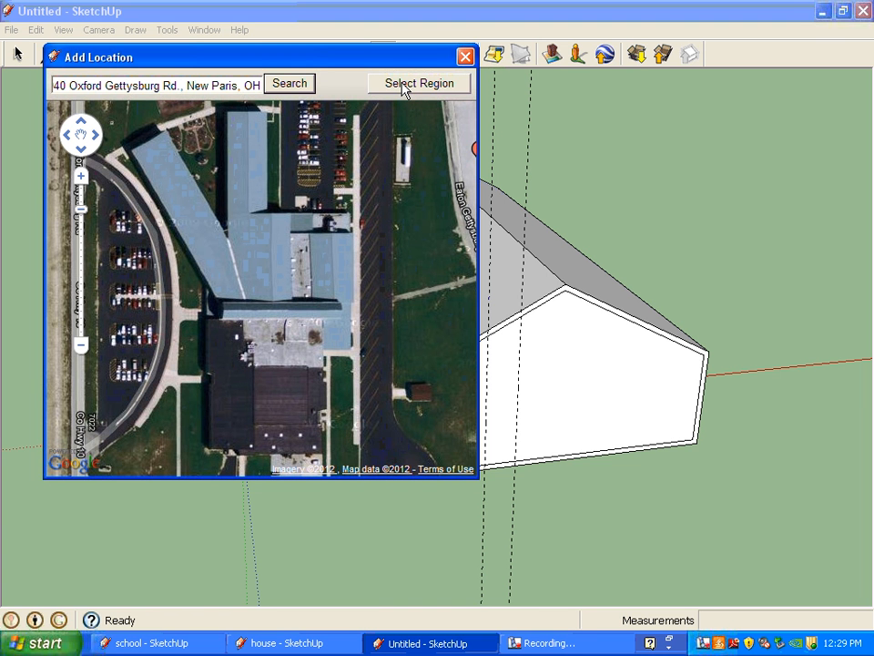
left_click(401, 84)
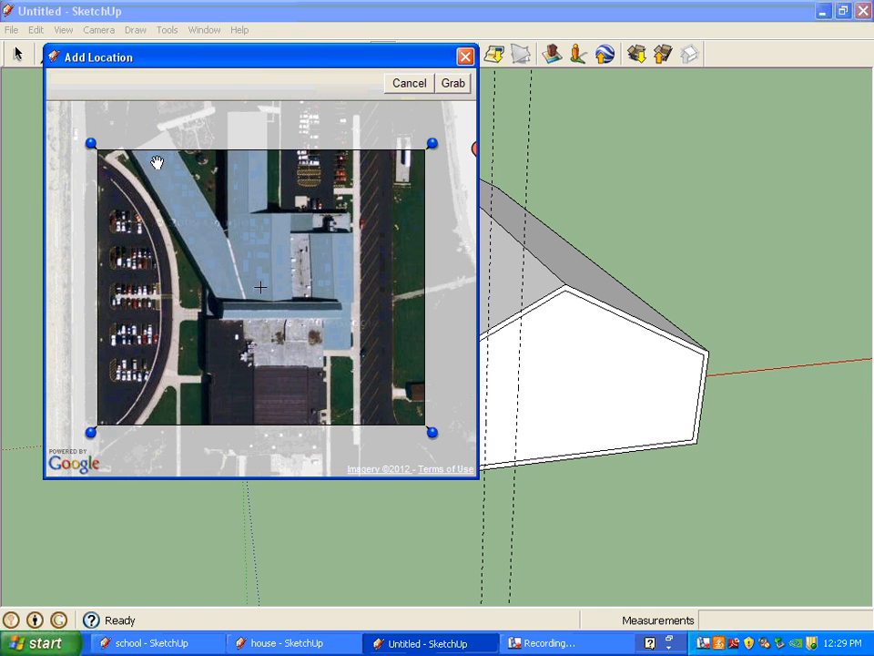
left_click_drag(91, 144, 116, 100)
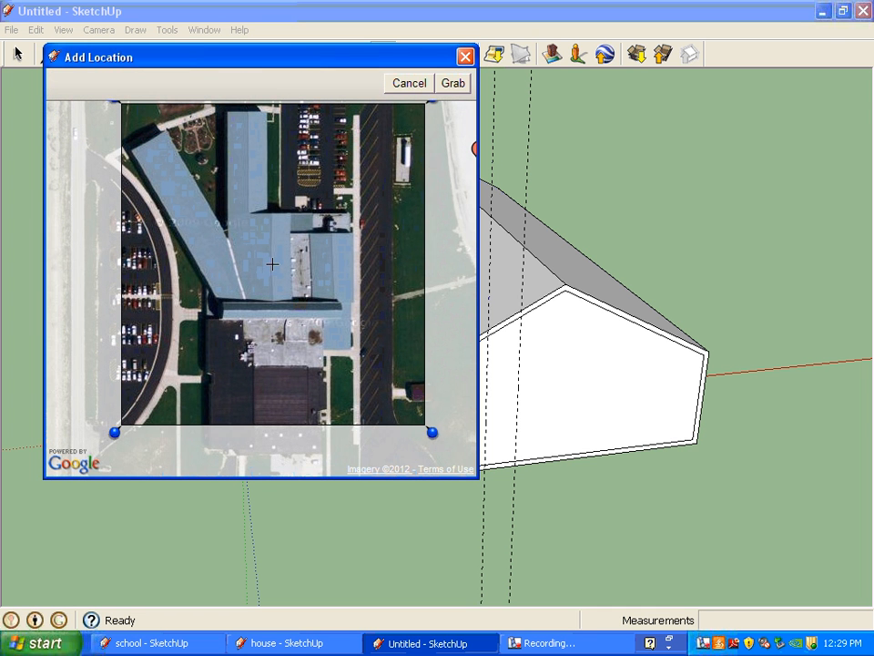
left_click_drag(433, 432, 421, 471)
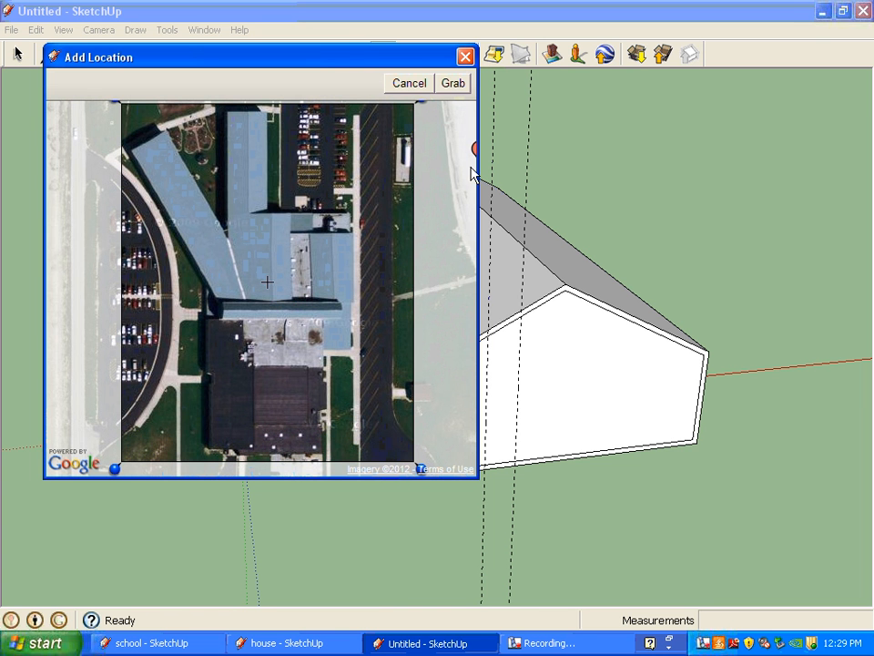
left_click_drag(436, 487, 431, 519)
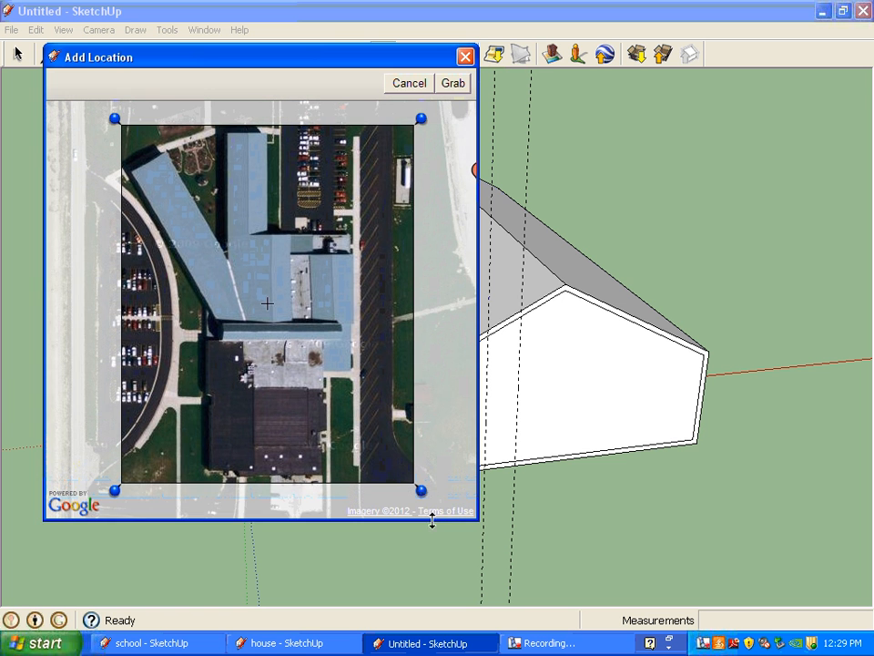
left_click_drag(414, 118, 369, 119)
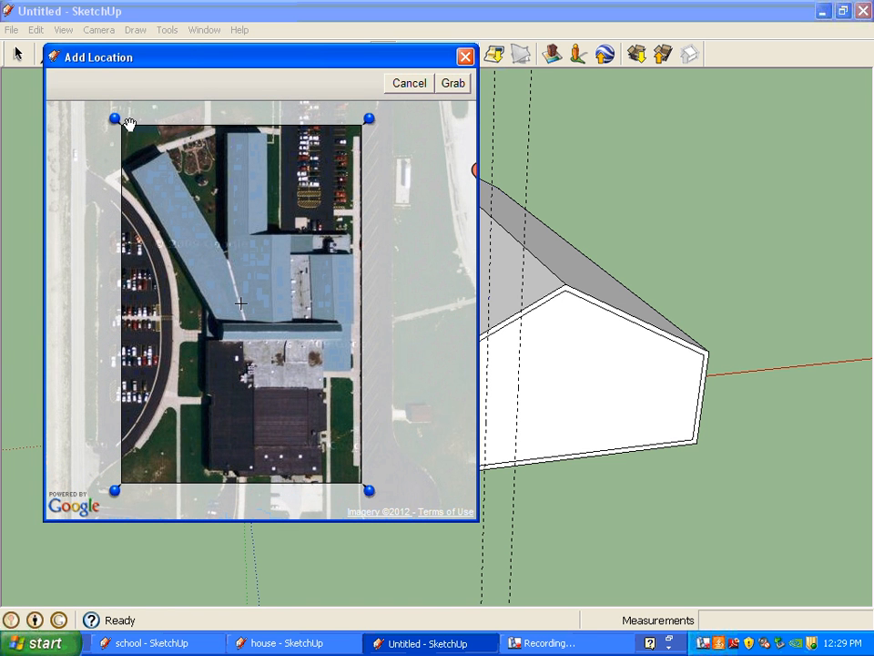
left_click(464, 57)
Step: Switch to the school model and examine its imported aerial image as a base for tracing the building
left_click(180, 643)
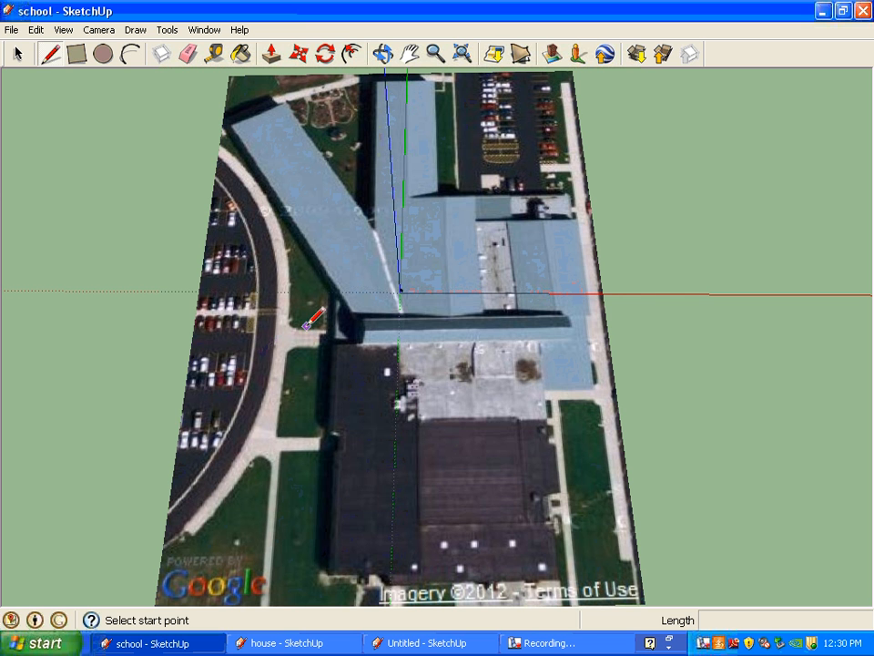
left_click(271, 53)
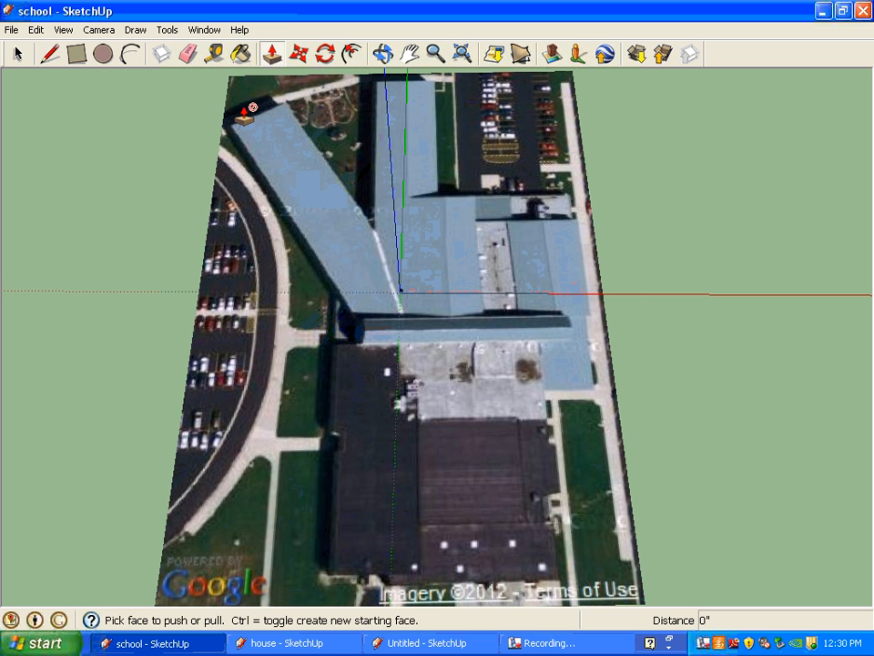
left_click(76, 53)
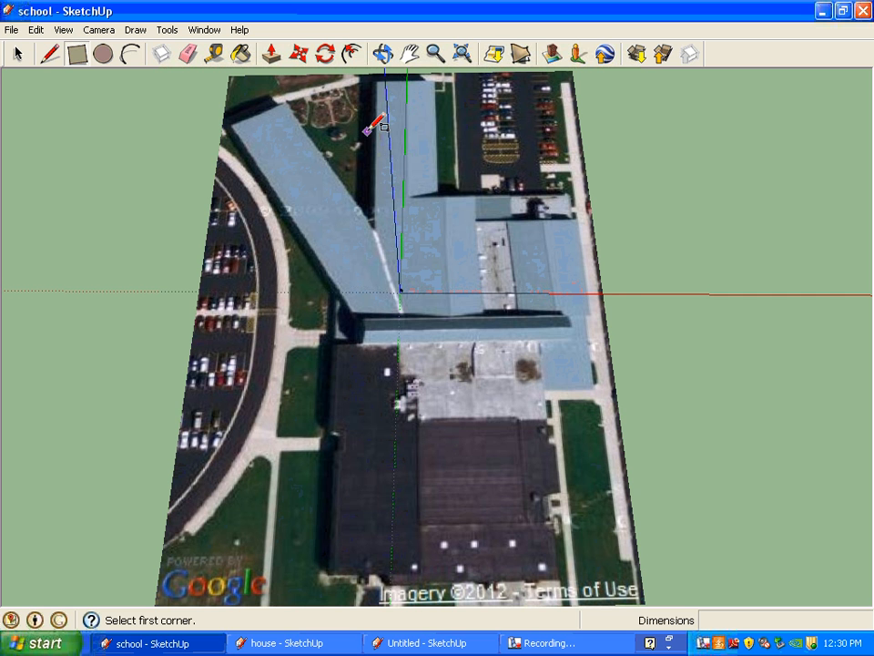
Step: Switch to the furnished house model and look over its living room and the adjoining rooms
left_click(329, 645)
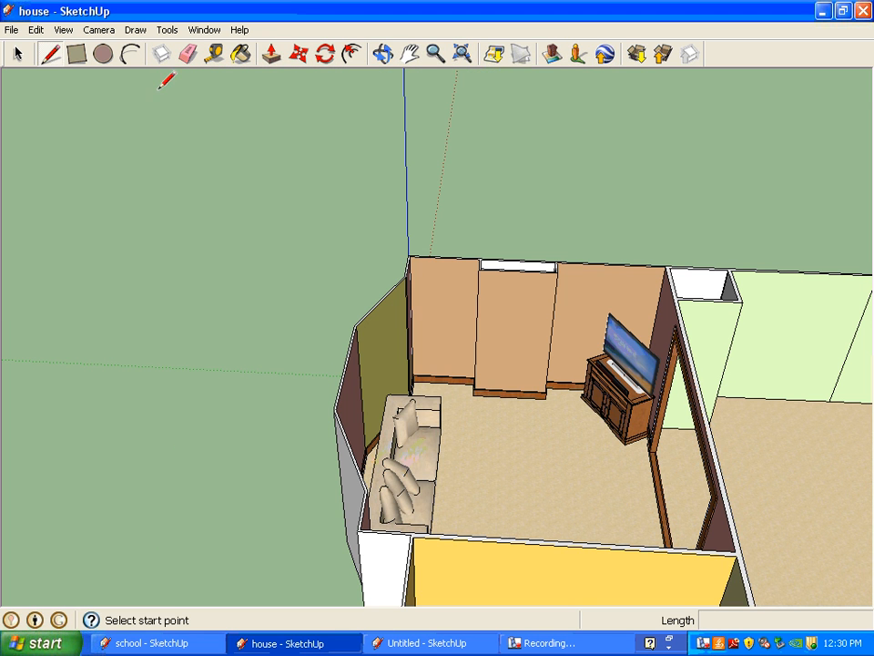
left_click(16, 53)
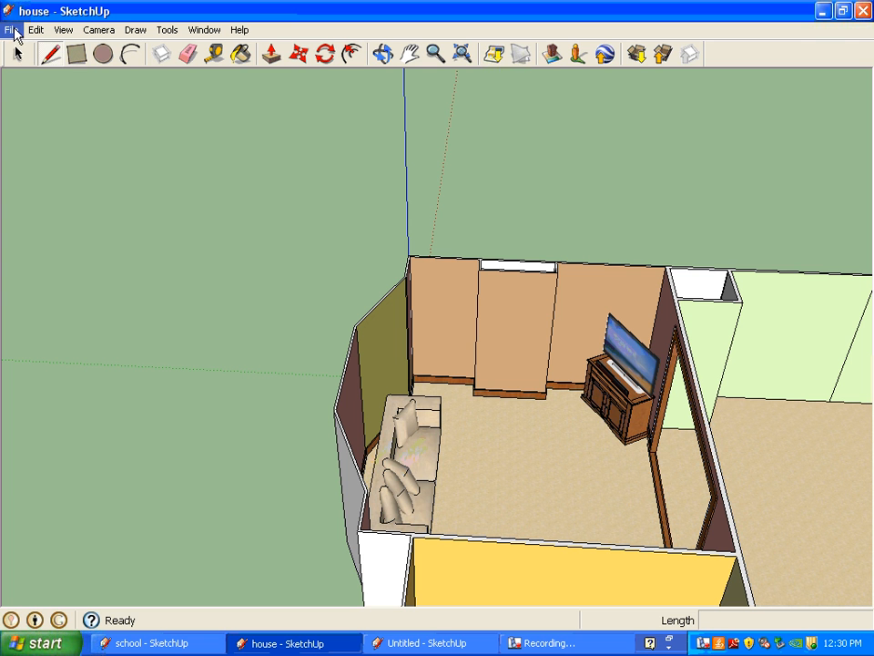
left_click(16, 54)
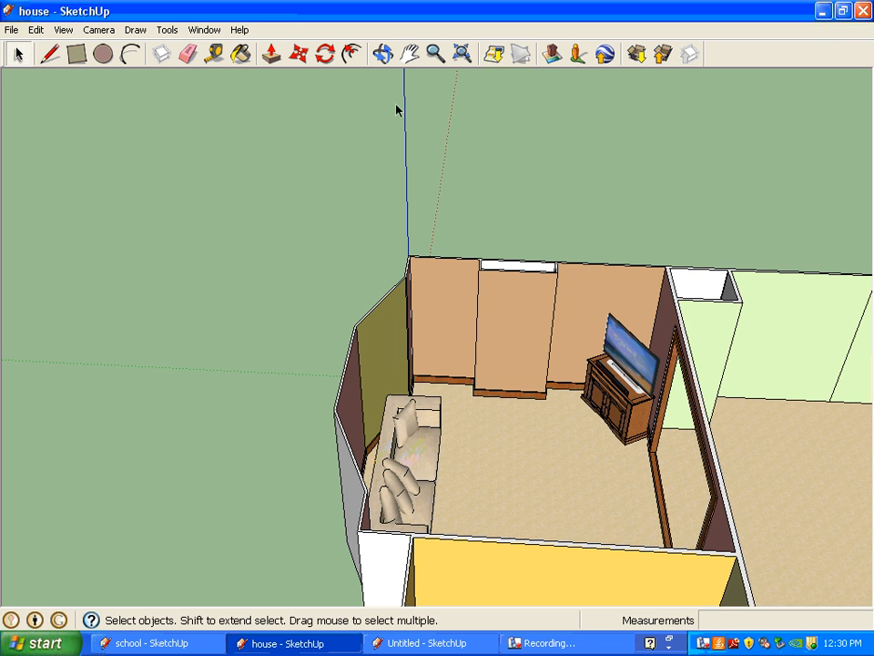
left_click(409, 55)
left_click_drag(431, 316, 554, 319)
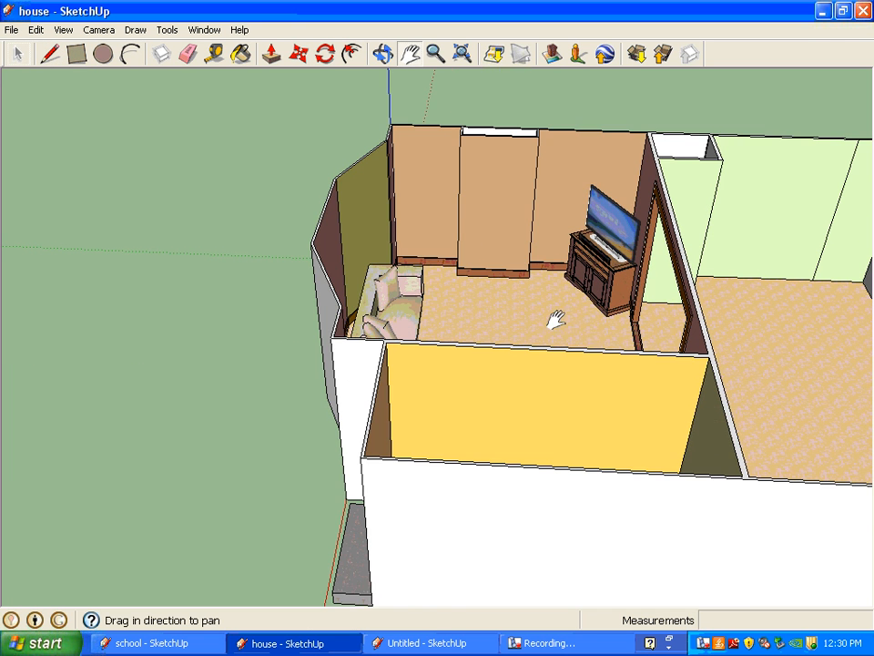
Step: Examine the house's front bay, green entry door and tiled entry room alongside the living room
key("o")
left_click_drag(474, 308, 694, 333)
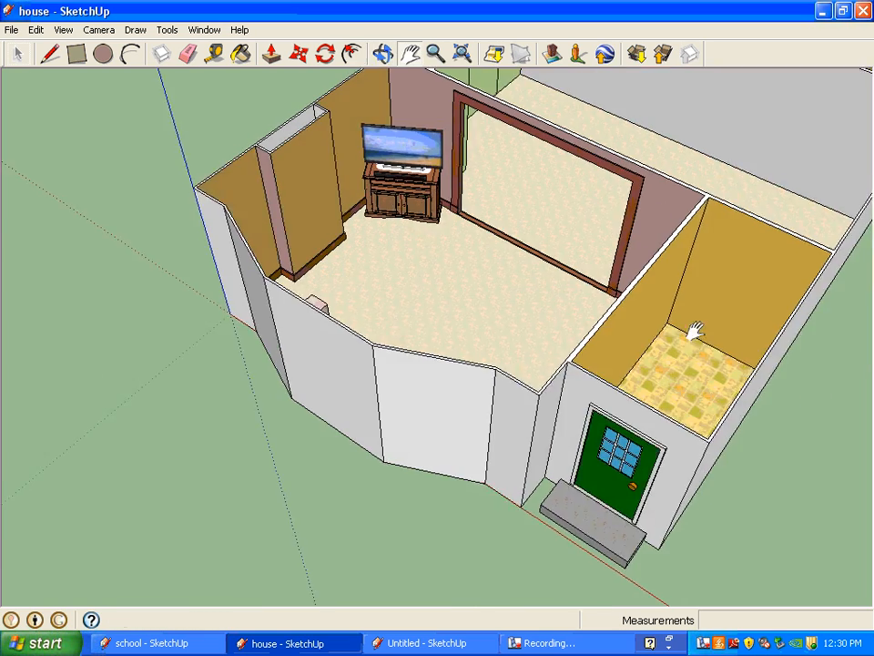
left_click_drag(660, 217, 605, 336)
left_click_drag(619, 214, 555, 200)
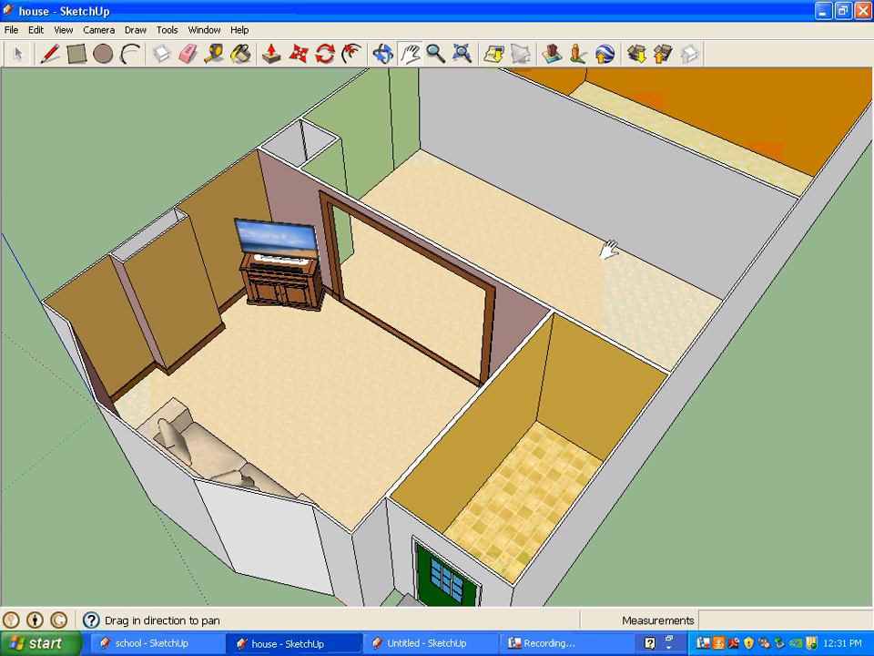
Step: Switch to the untitled gable-roofed model and examine its offset front face from both sides
left_click(373, 644)
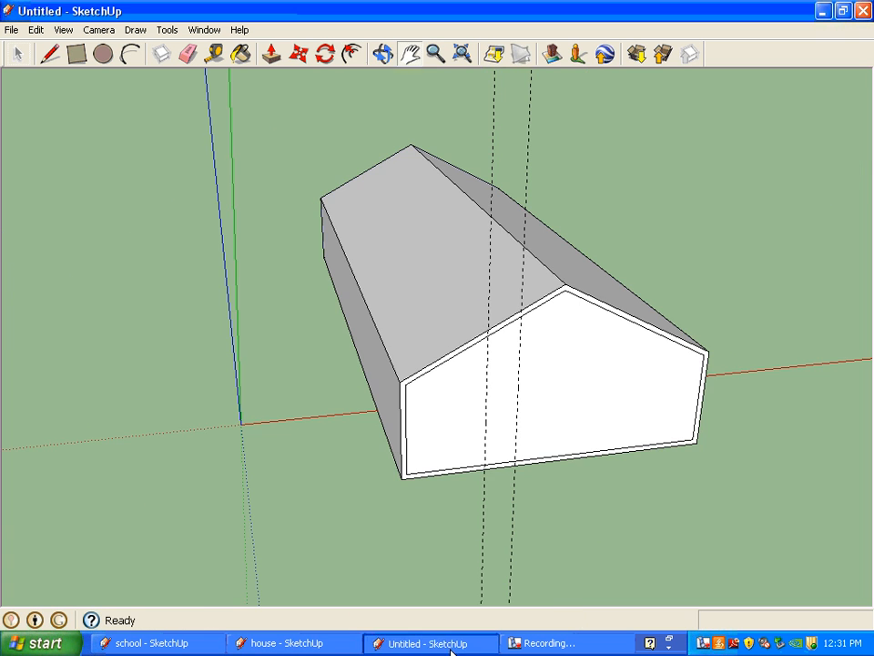
left_click_drag(481, 332, 275, 333)
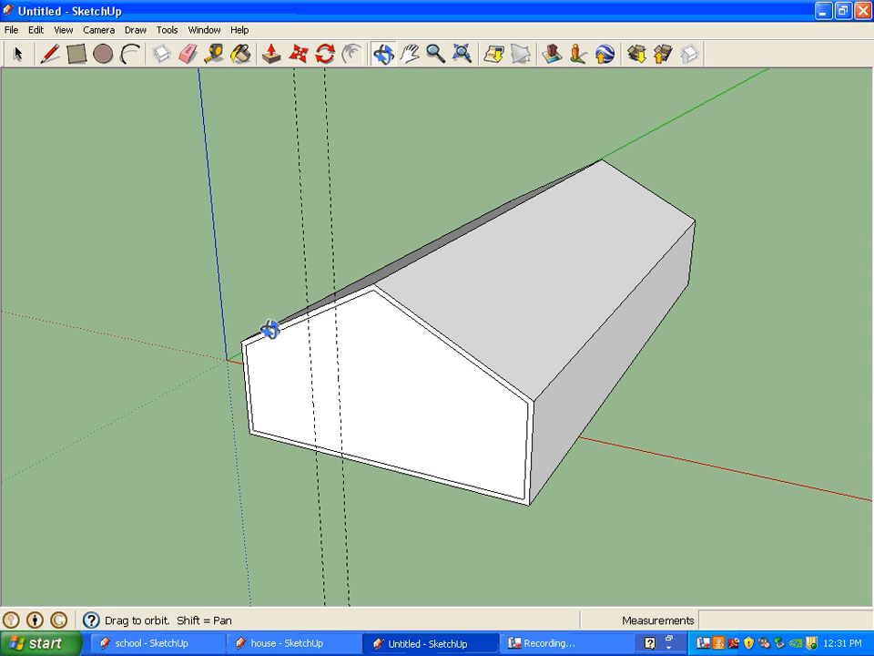
left_click_drag(270, 330, 570, 352)
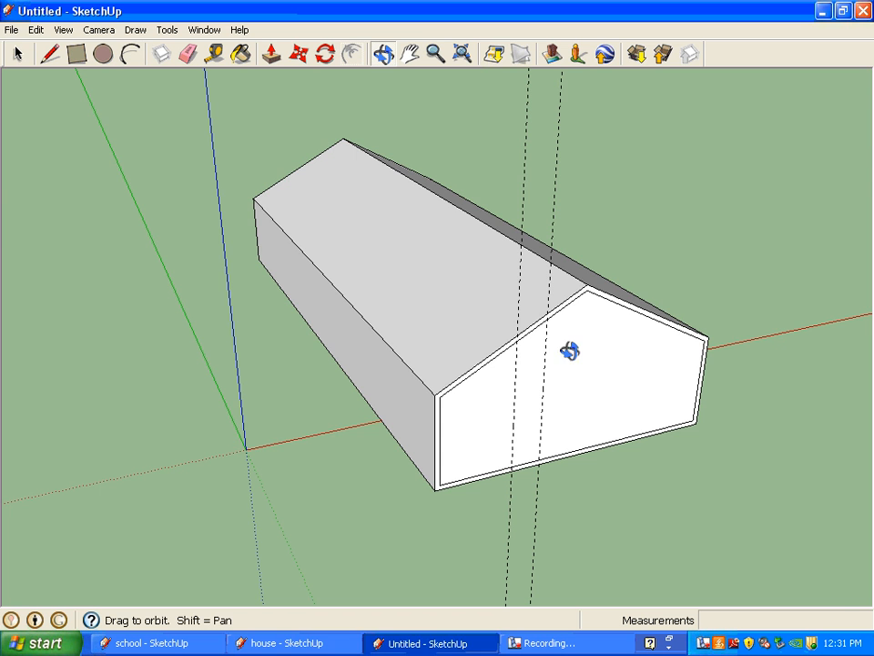
Step: Return to the house model and examine the small blue-walled bathroom beside the room with orange walls
left_click(279, 642)
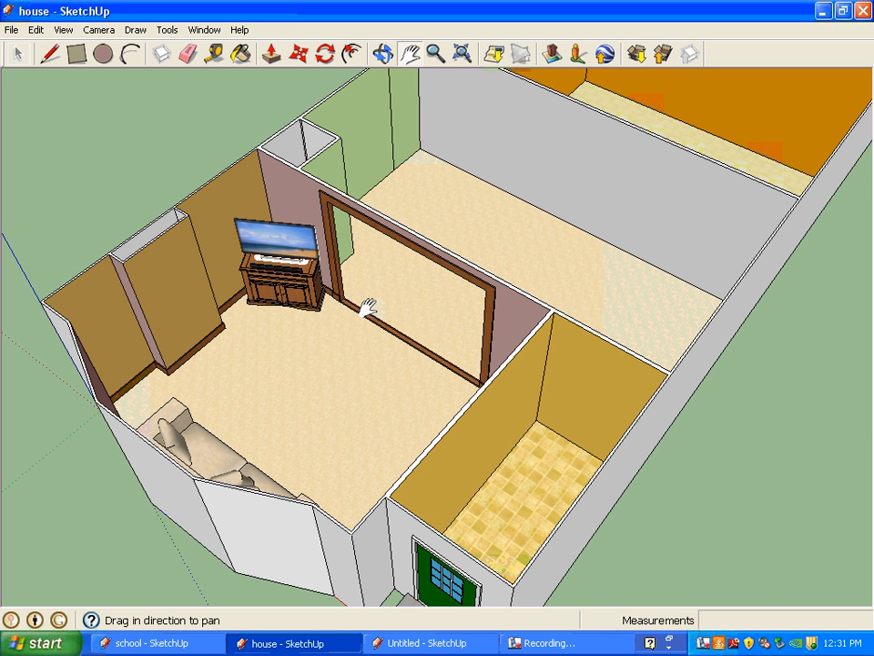
left_click_drag(437, 228, 529, 318)
middle_click_drag(528, 296, 478, 225)
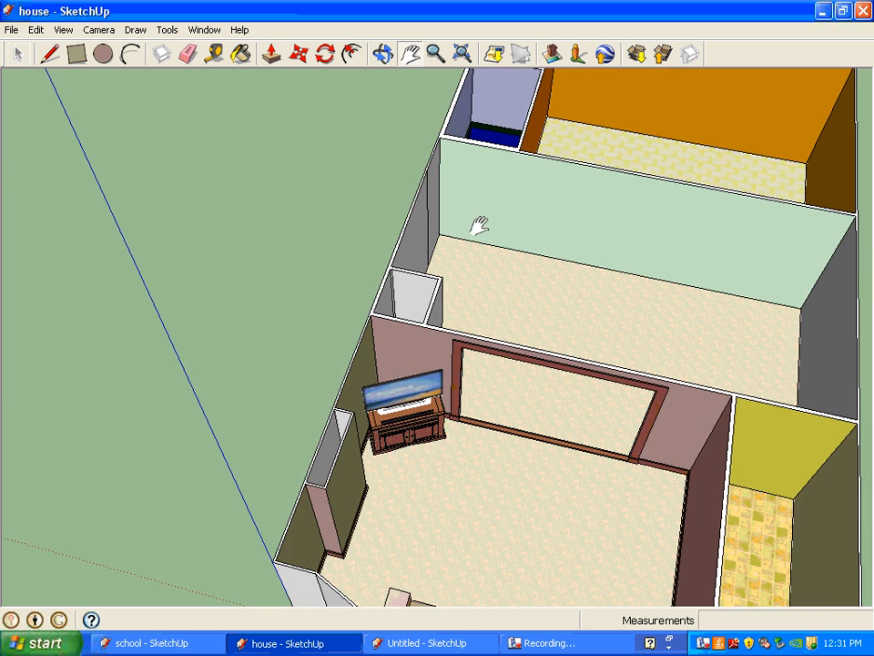
left_click_drag(466, 179, 543, 385)
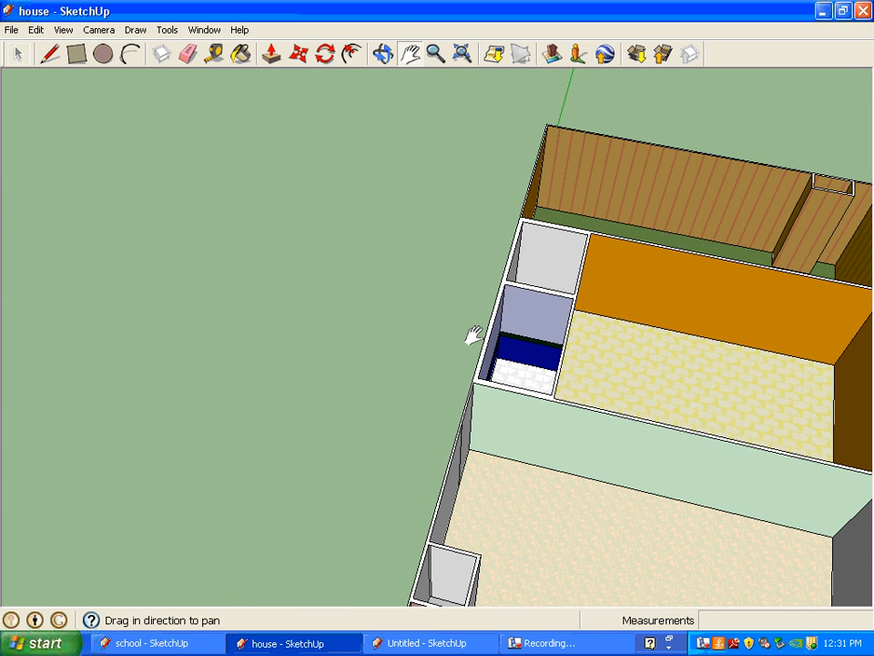
scroll(474, 337, "up", 3)
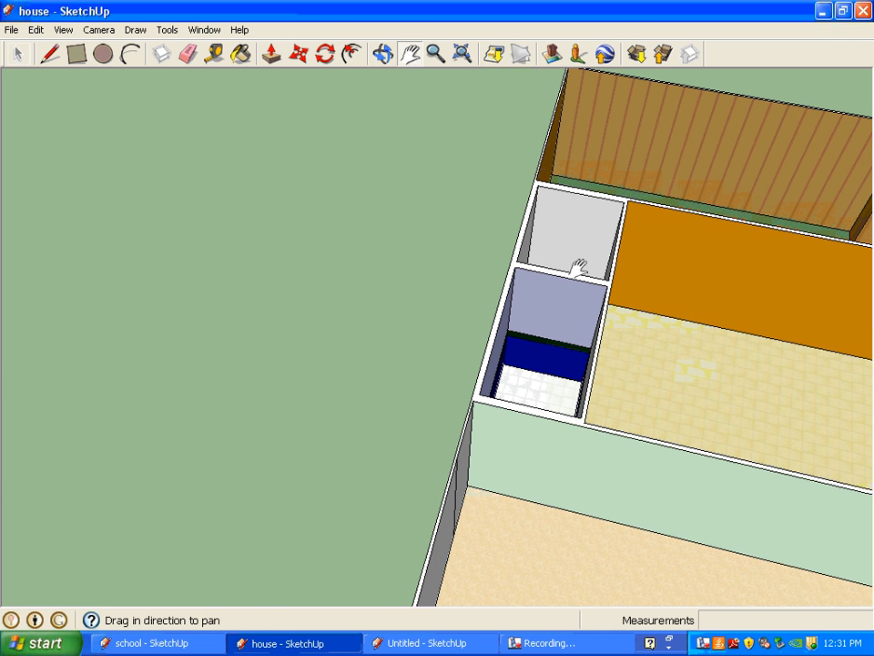
left_click_drag(670, 509, 344, 275)
left_click_drag(330, 224, 468, 425)
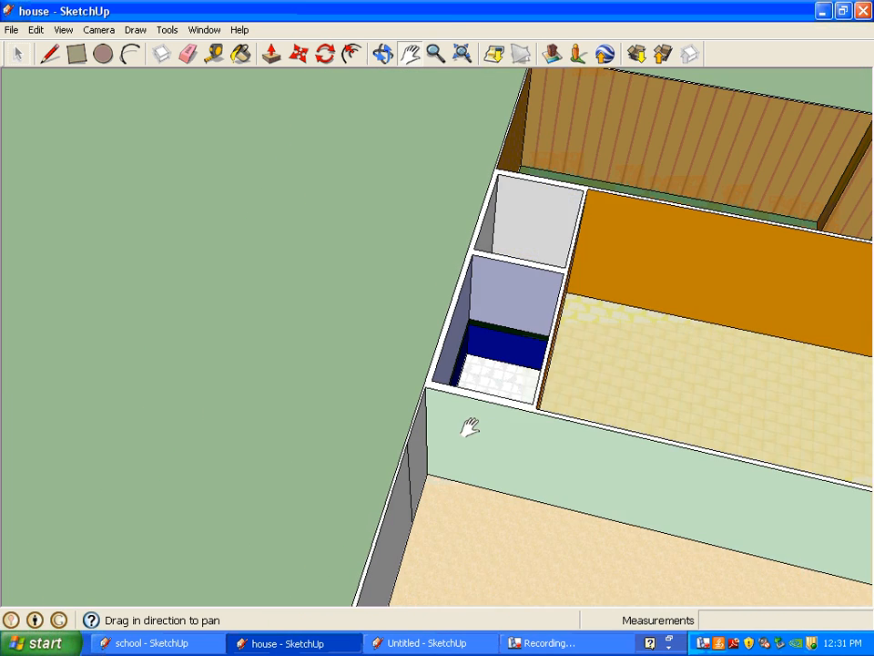
middle_click_drag(475, 373, 510, 366)
left_click_drag(499, 352, 492, 398)
scroll(492, 398, "up", 4)
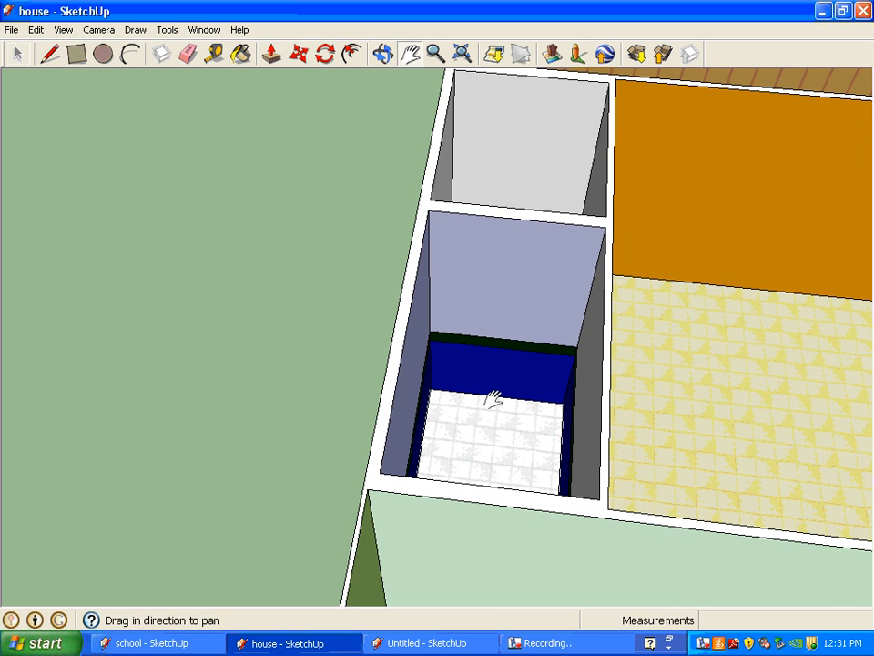
Step: Search the component library for "bath tub"
left_click(196, 31)
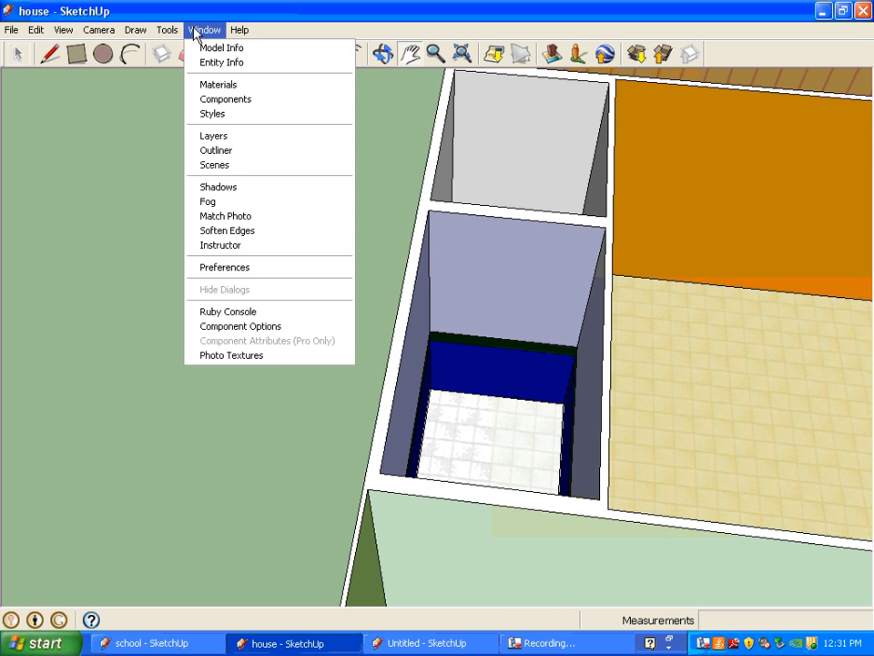
left_click(200, 100)
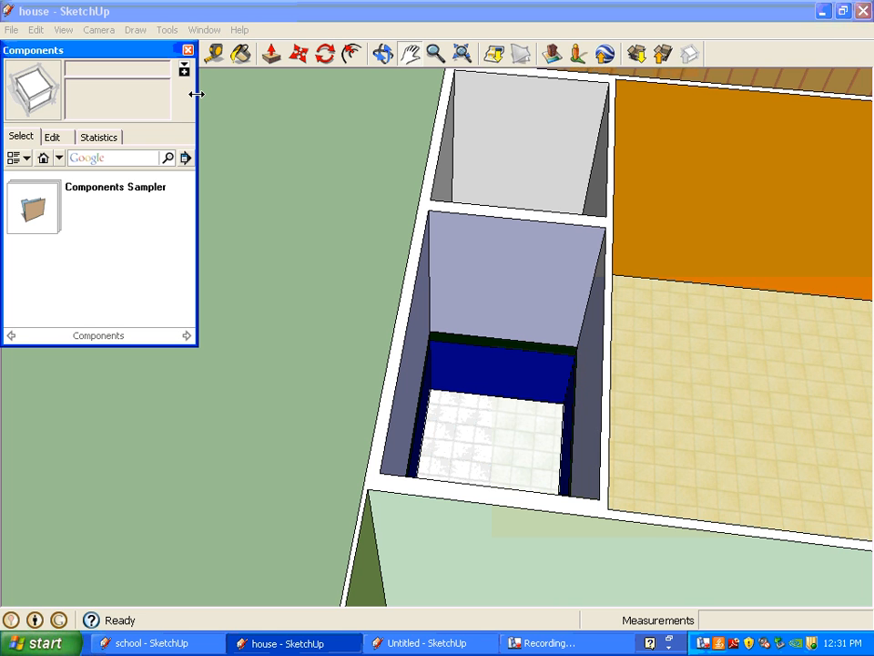
left_click(108, 159)
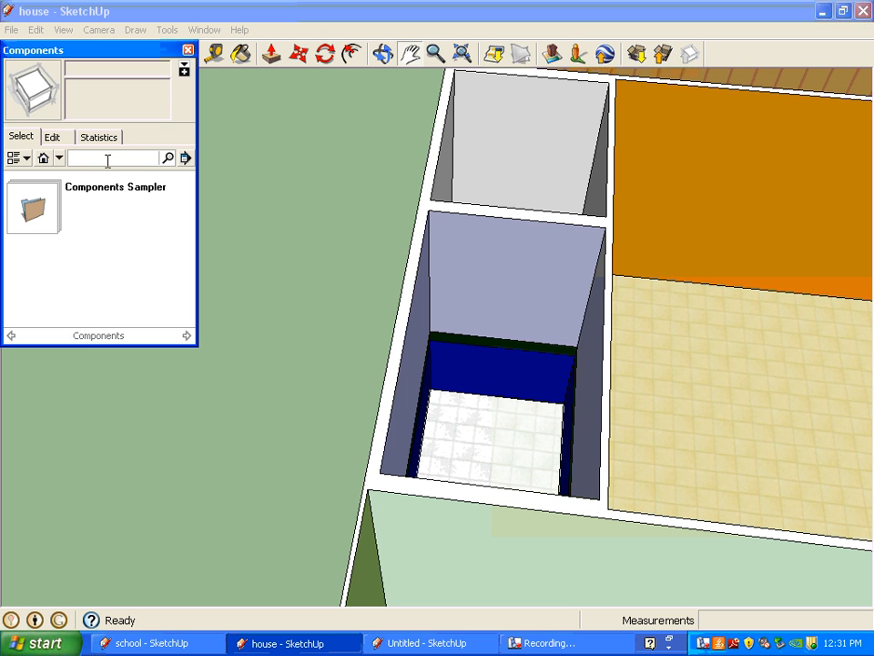
type("bath tub")
key("Return")
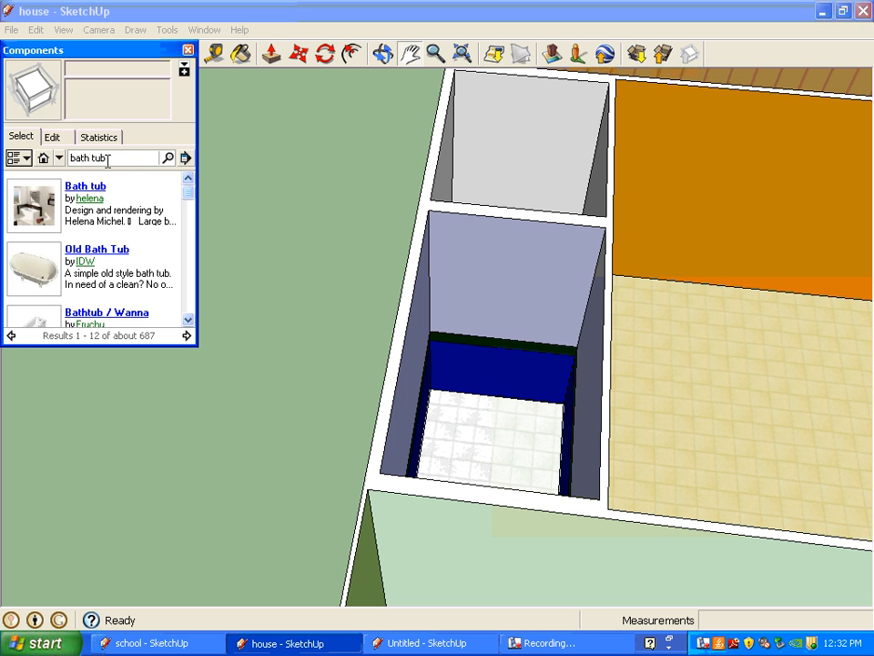
Step: Place the Bathtub / Wanna component on the yellow-tiled floor beside the bathroom and close the component library
left_click_drag(189, 195, 190, 207)
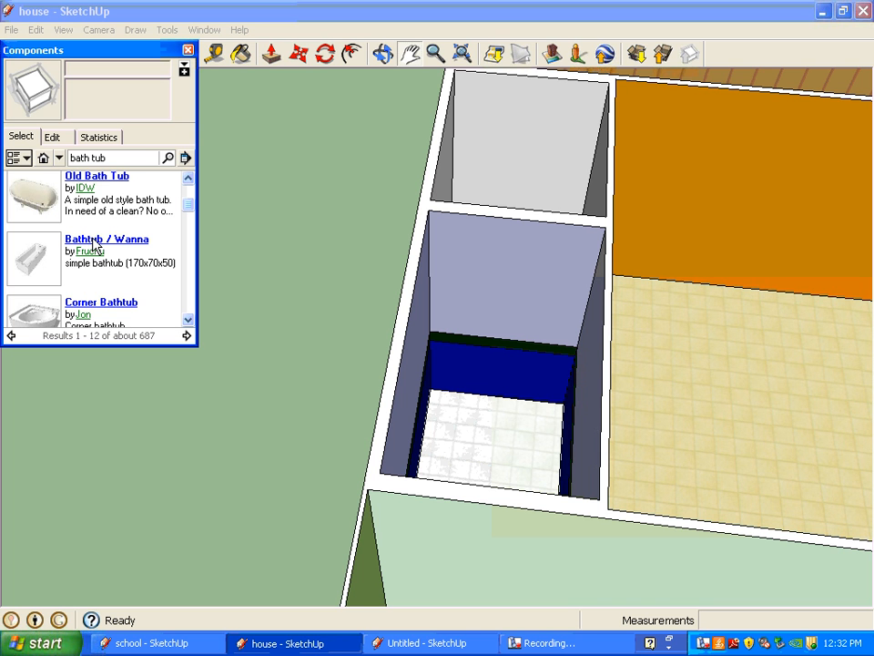
left_click(27, 258)
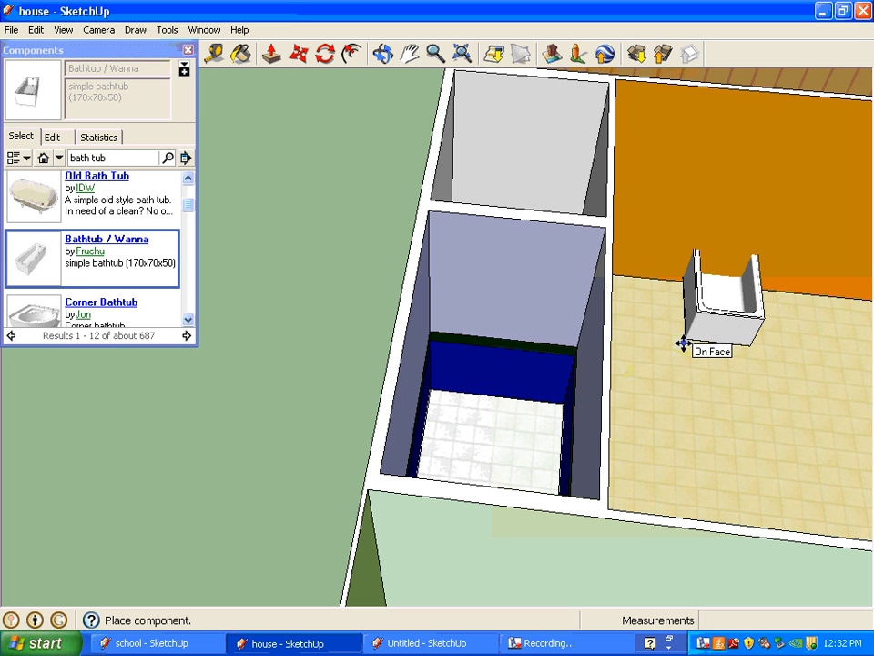
left_click(661, 483)
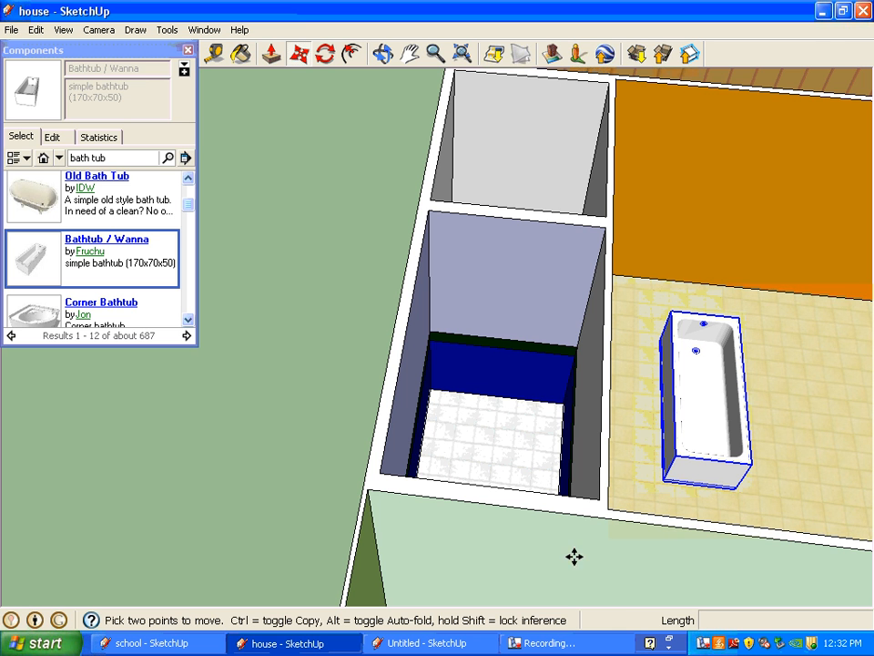
left_click(417, 59)
left_click_drag(768, 290, 666, 266)
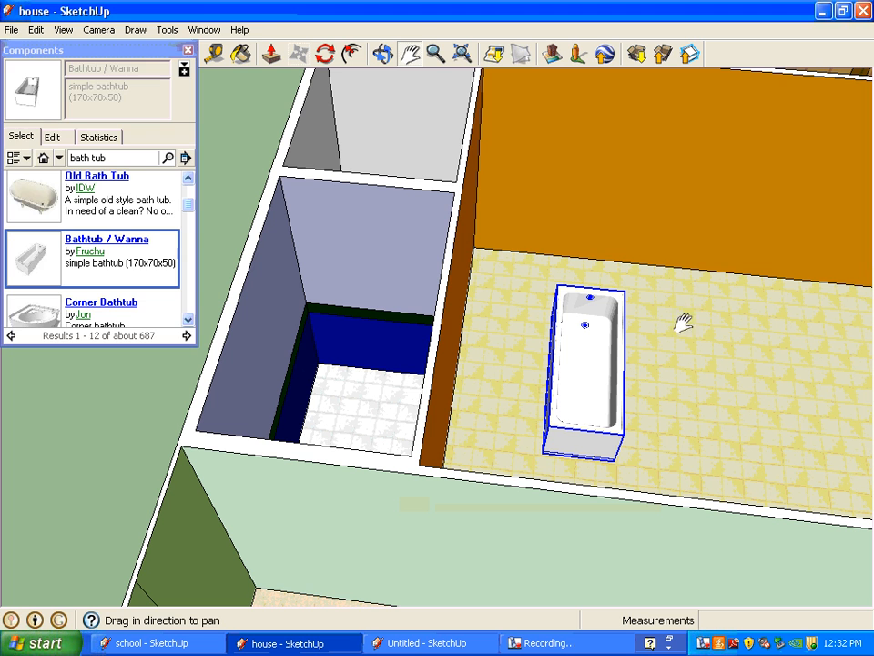
left_click(188, 49)
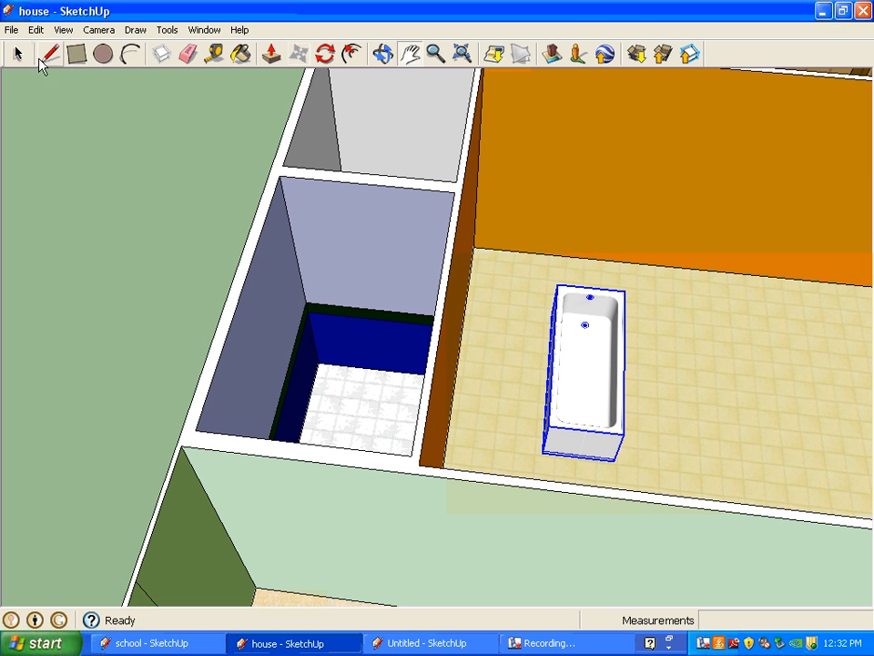
Step: Scale the bathtub uniformly about its opposite corner to a factor of 0.86
left_click(18, 54)
mouse_move(580, 359)
left_mouse_down()
mouse_move(478, 371)
mouse_move(594, 366)
left_mouse_up()
left_click(574, 373)
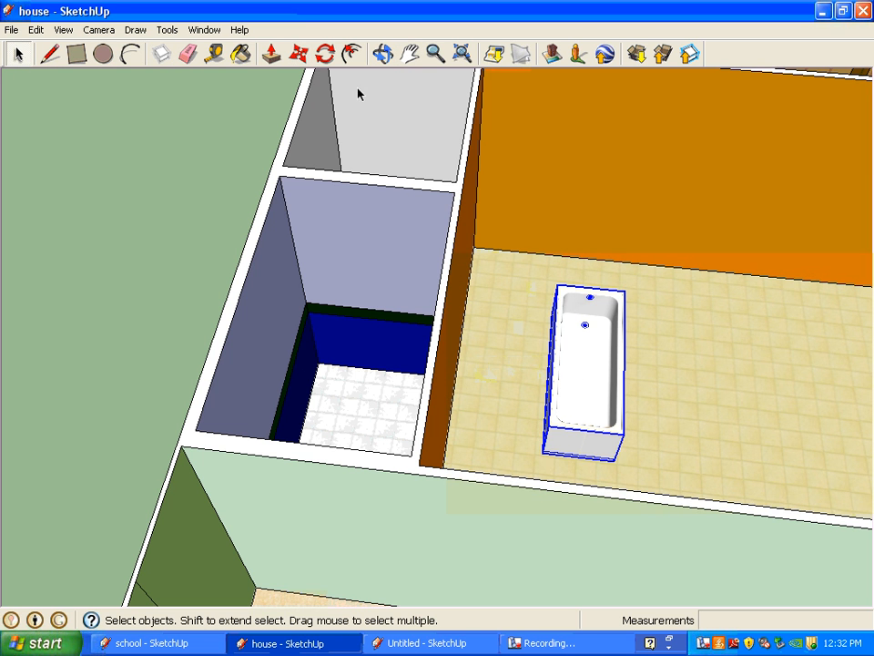
left_click(298, 56)
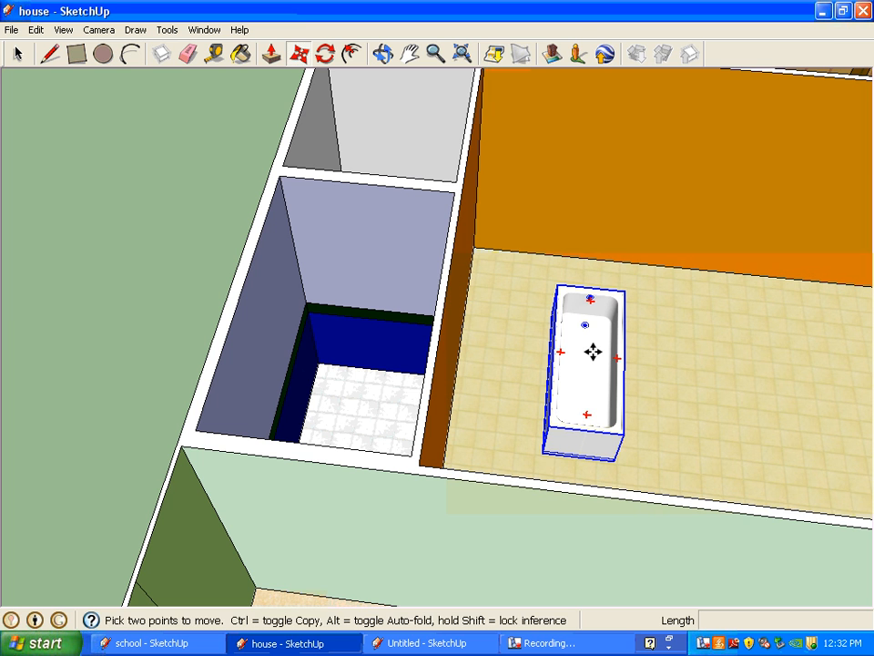
key("s")
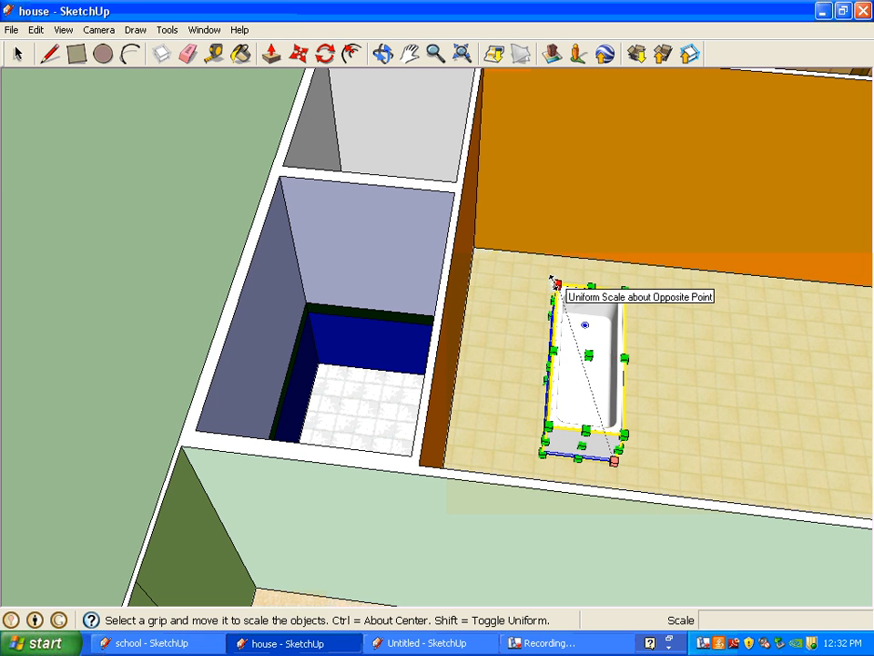
left_click_drag(552, 275, 545, 313)
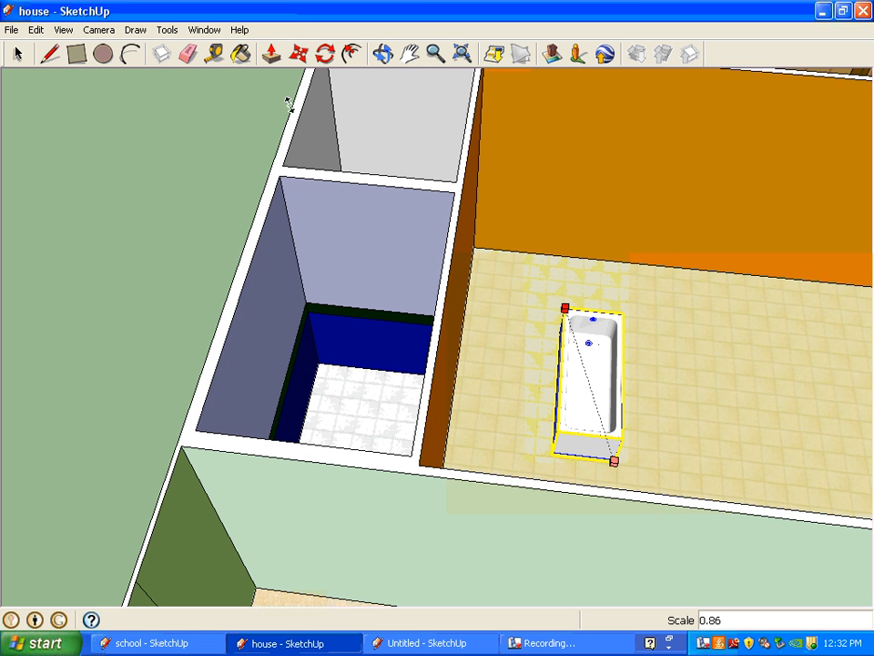
Step: Rotate the bathtub -90 degrees on the floor so its long side parallels the bathroom's far wall
left_click(299, 54)
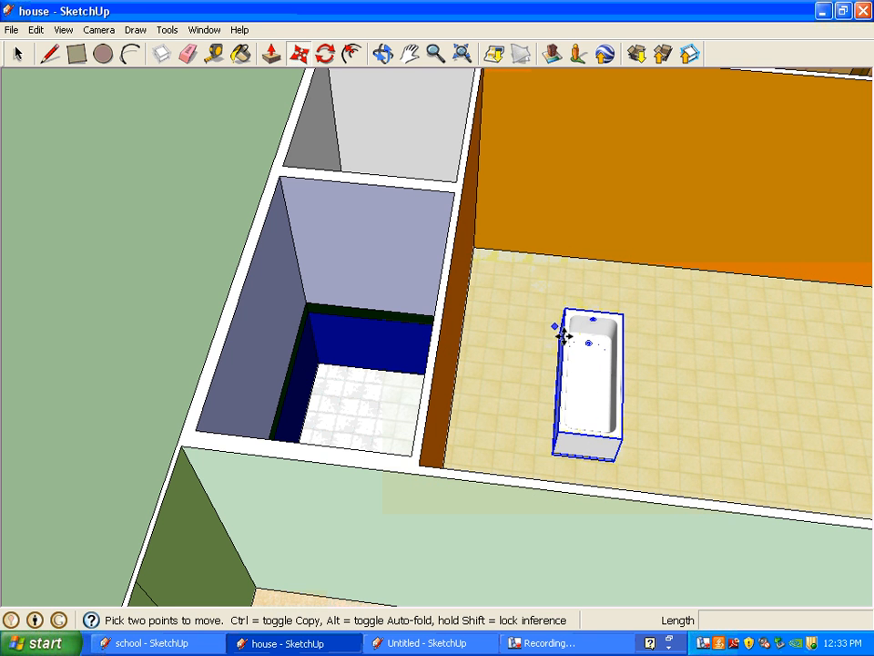
left_click(568, 365)
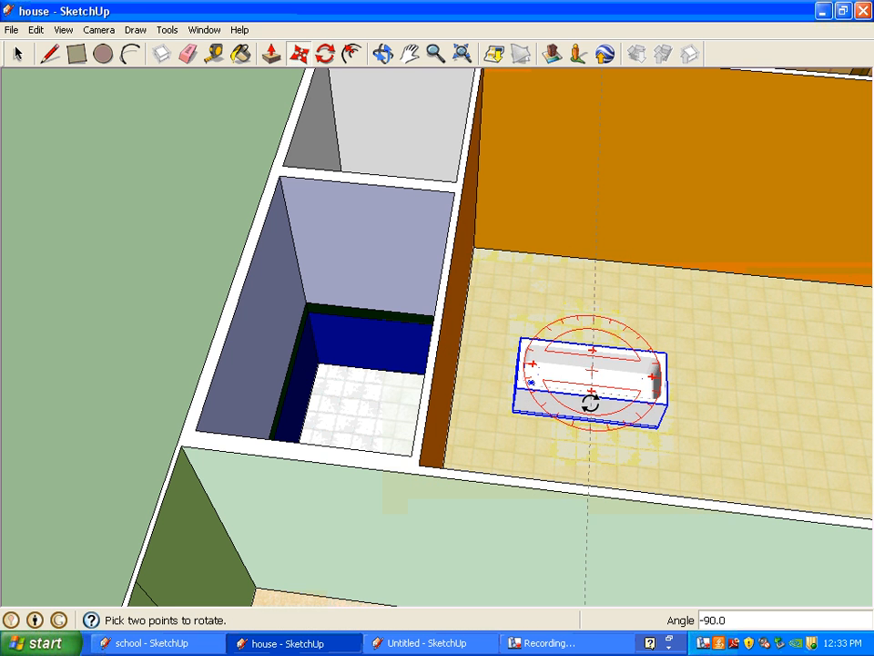
left_click(601, 374)
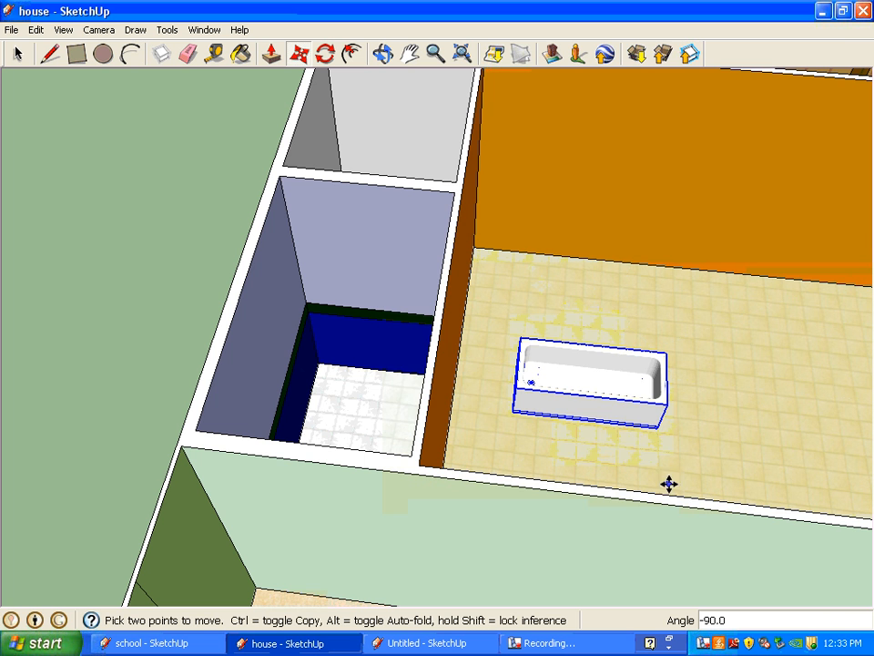
Step: Move the bathtub about 6' 11" through the dividing wall into the bathroom's far end, and deselect it
left_click(610, 387)
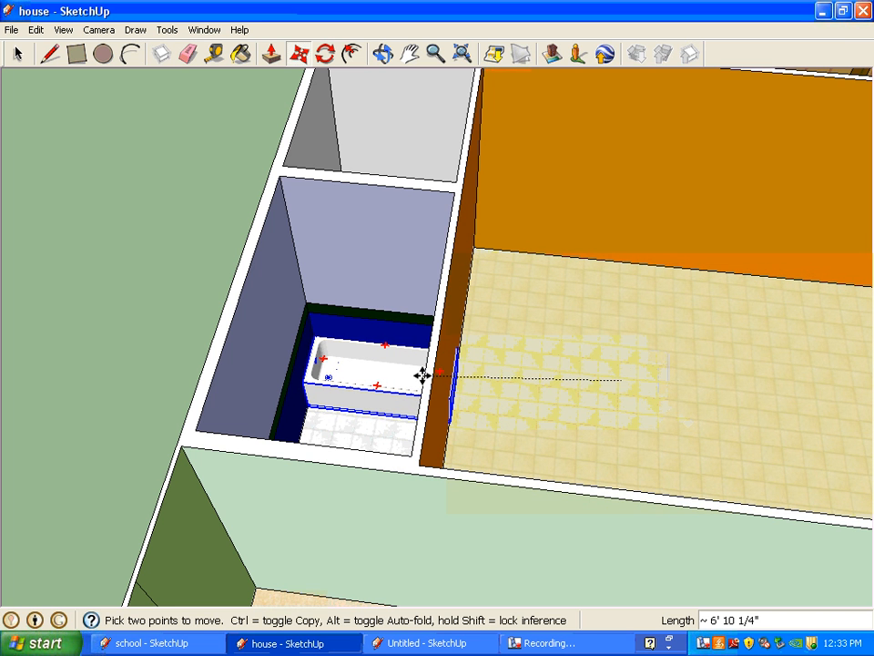
left_click(420, 375)
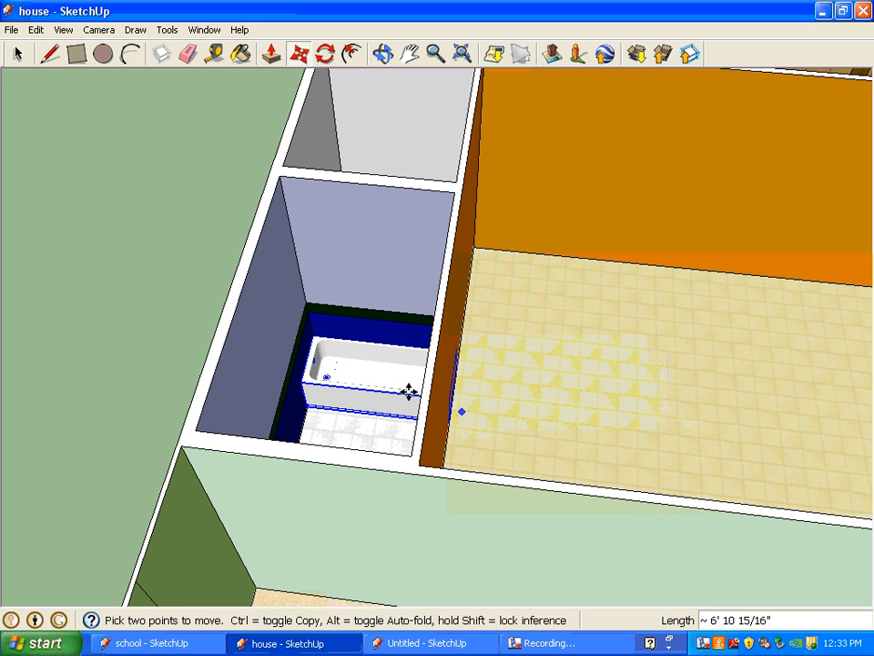
left_click(409, 60)
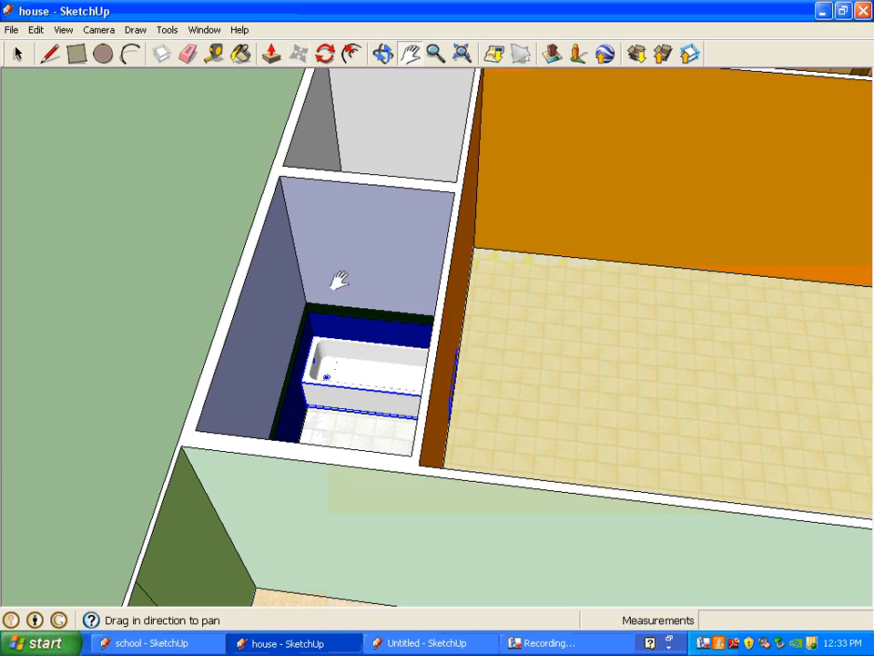
left_click_drag(327, 290, 384, 314)
middle_click_drag(377, 340, 423, 399)
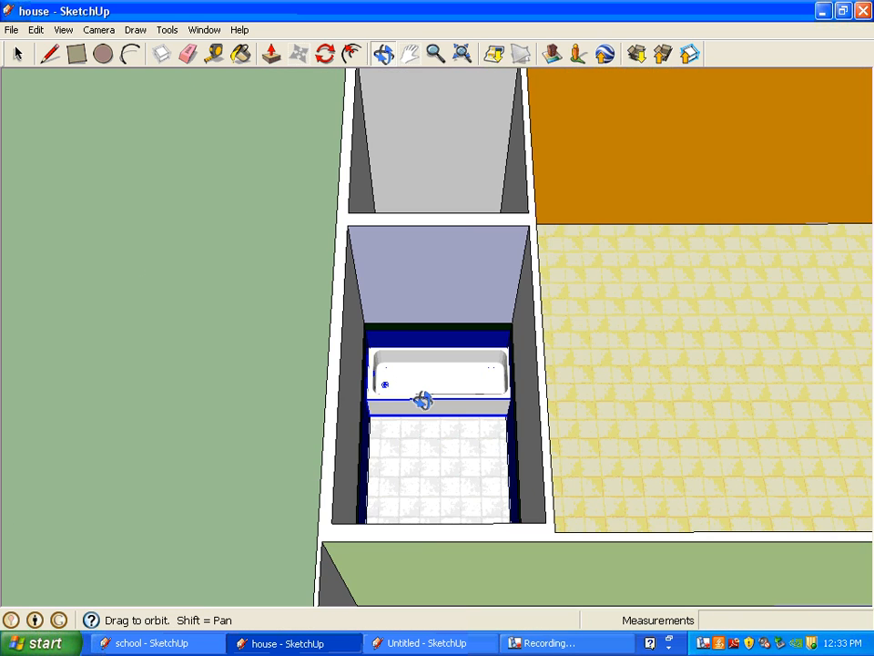
left_click(17, 55)
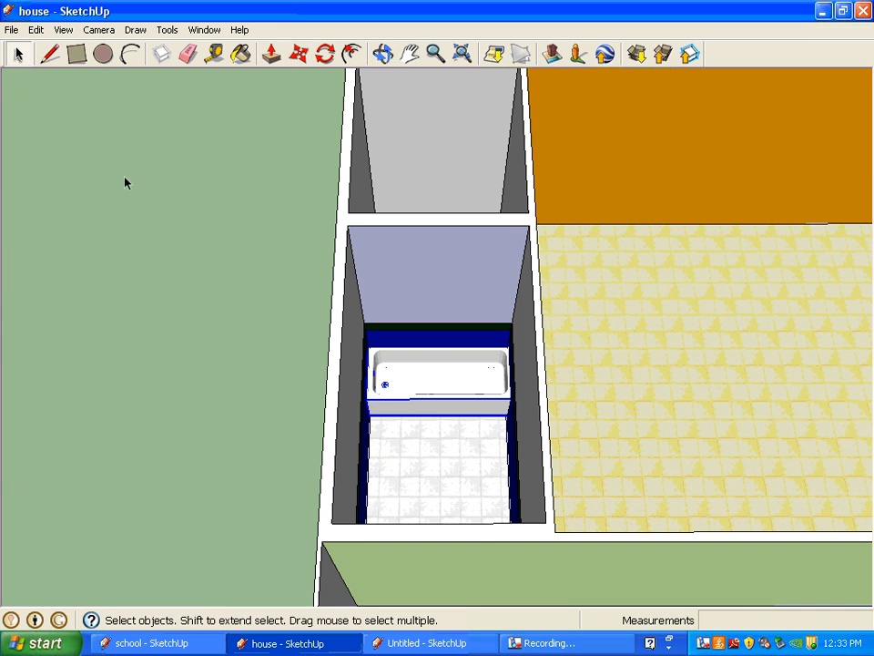
middle_click_drag(760, 397, 621, 338)
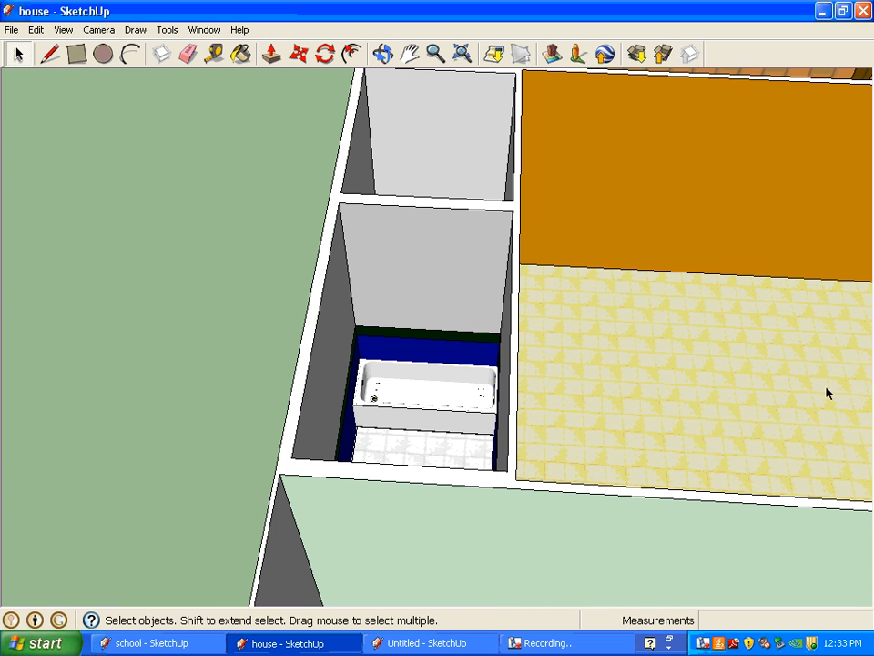
middle_click_drag(608, 420, 591, 475)
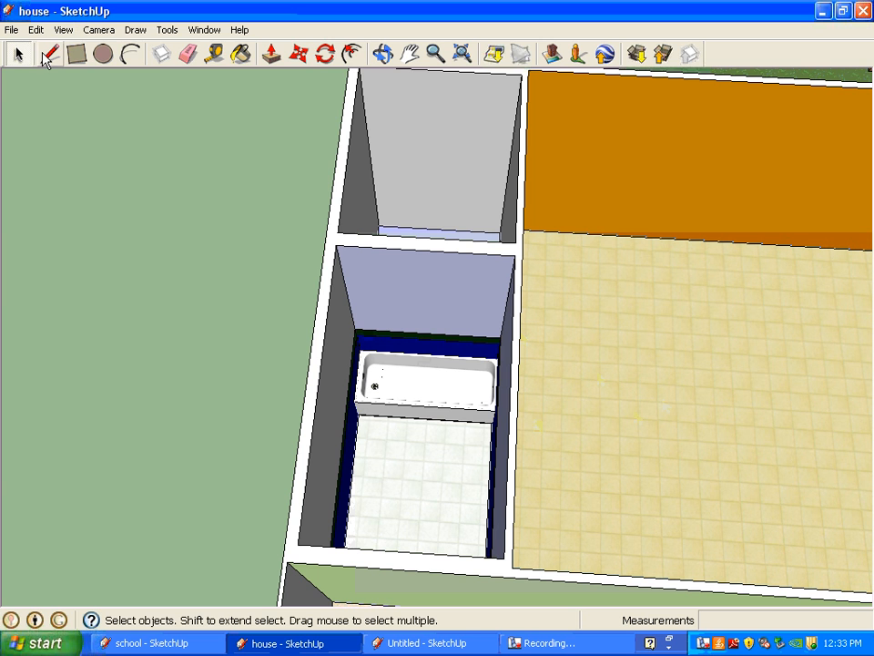
Step: Search the component library for "toilet" and place the first Toilet model by the bathroom's outer wall
left_click(204, 30)
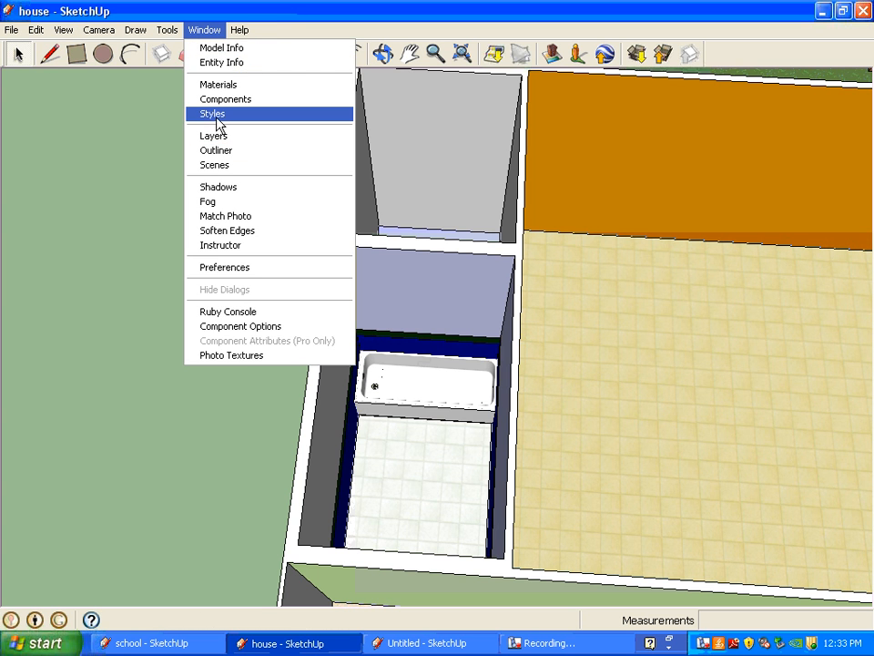
left_click(201, 98)
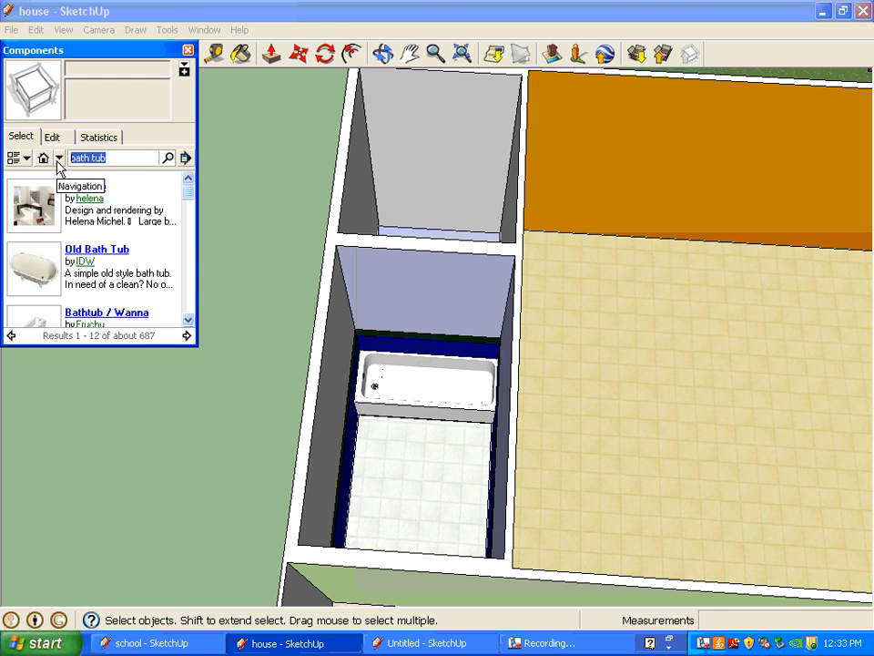
type("toilet")
key("Return")
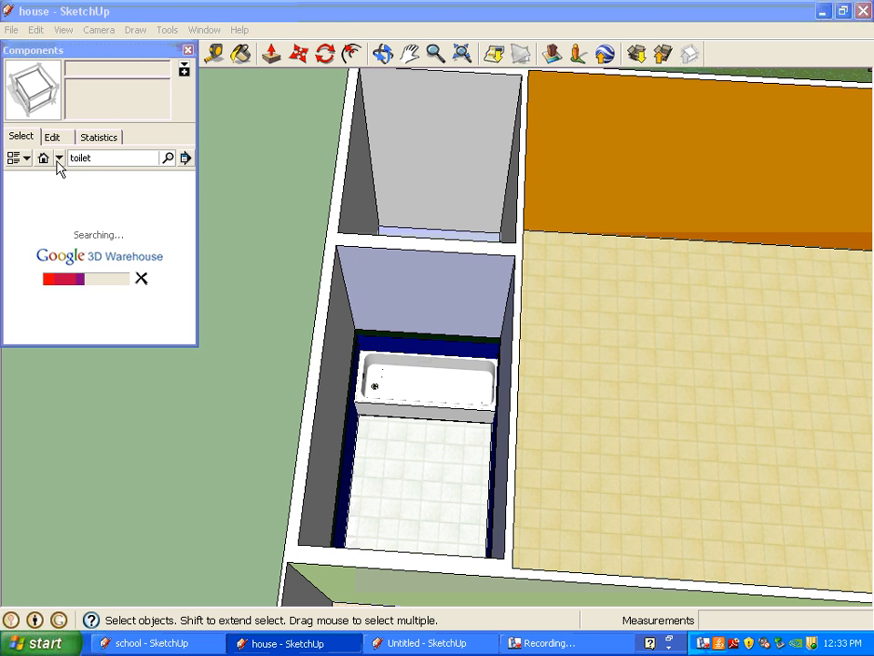
left_click(41, 215)
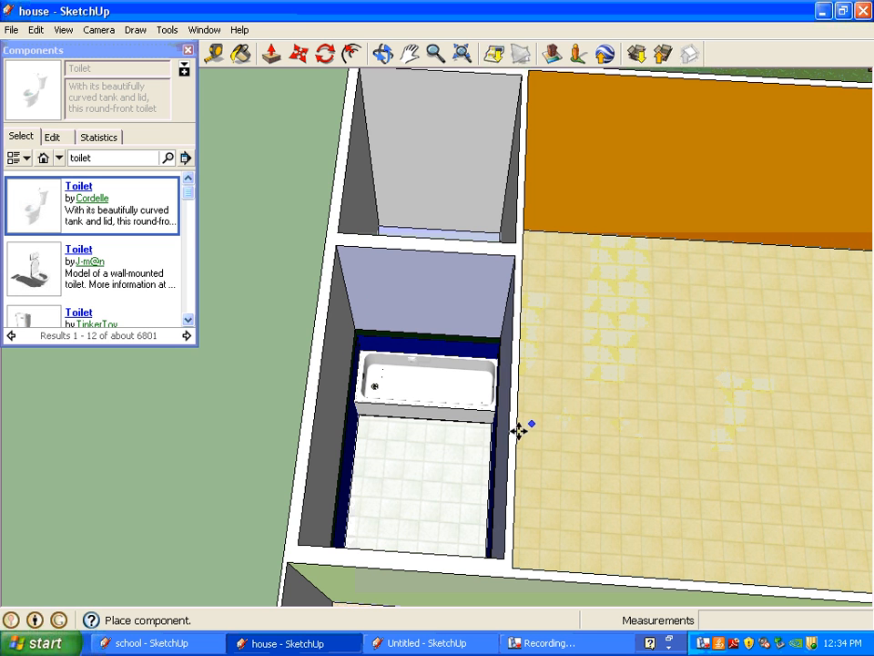
left_click(337, 420)
Step: Lower the toilet about 6' 7" along the blue axis towards the ground outside the house wall
middle_click_drag(252, 382, 492, 309)
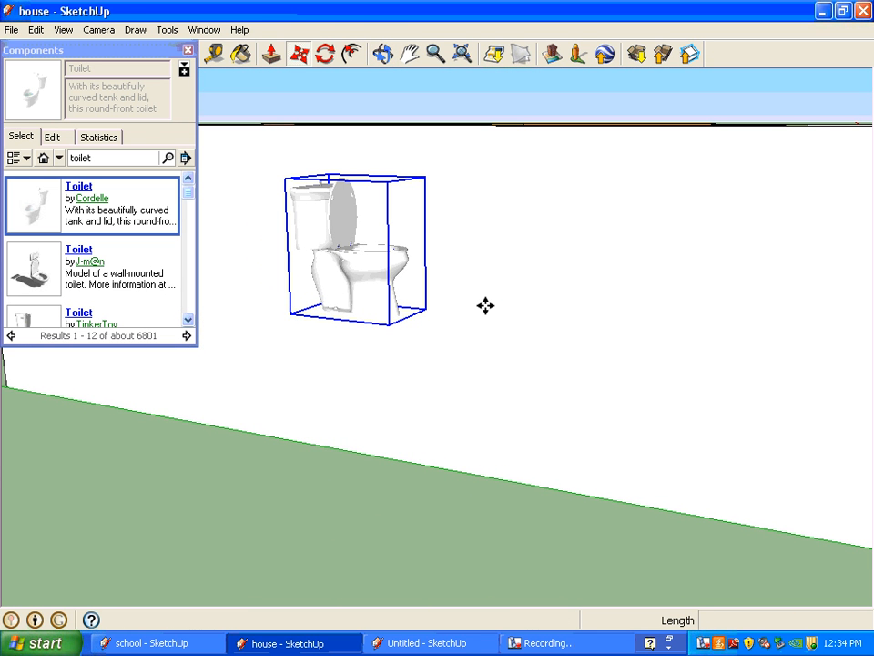
left_click(359, 257)
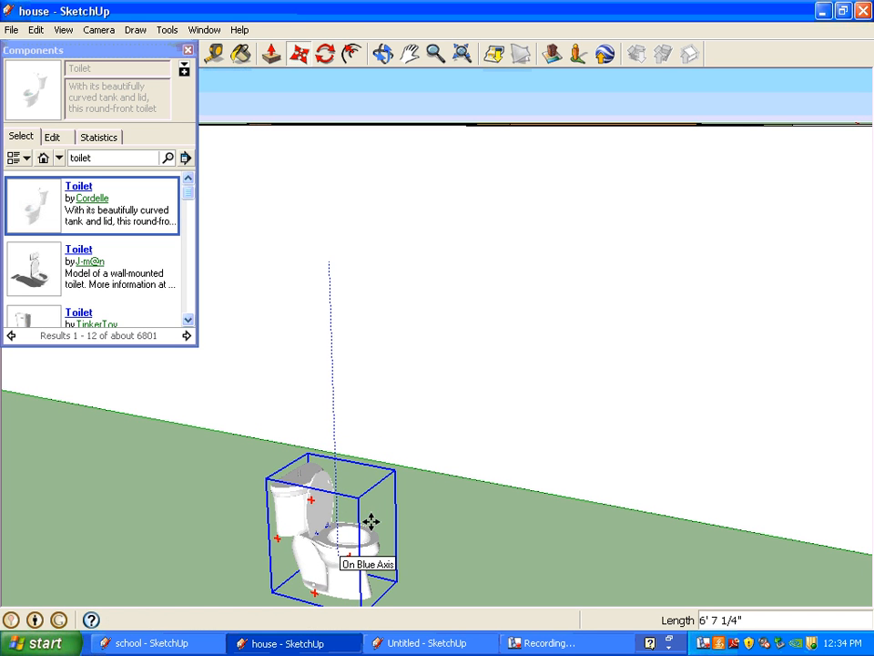
left_click(331, 555)
left_click(435, 516)
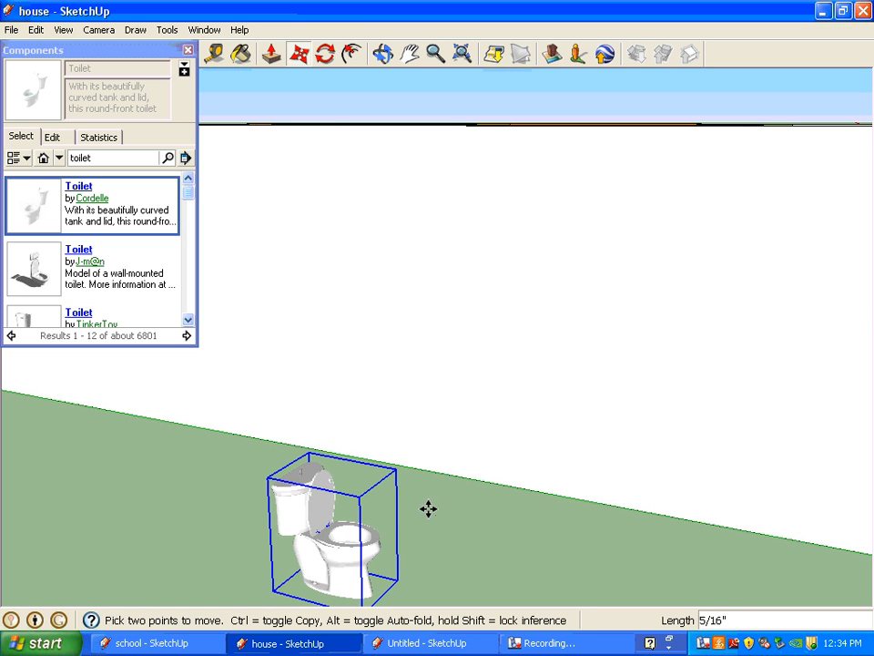
Step: Shift the toilet about 1' 4" along the outer wall and lower it about 2' 1" along the blue axis
middle_click_drag(429, 509, 426, 430)
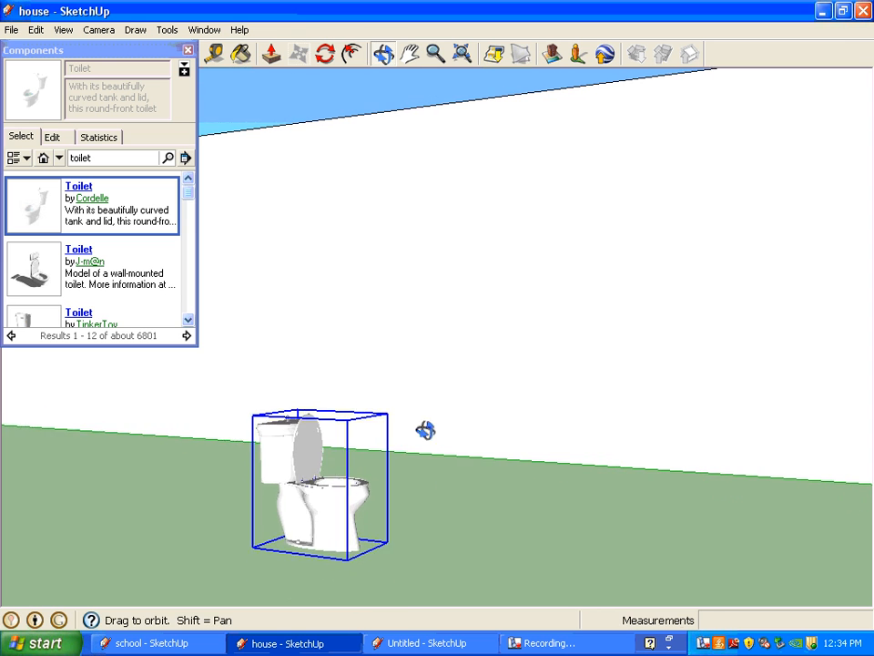
left_click(382, 468)
key("q")
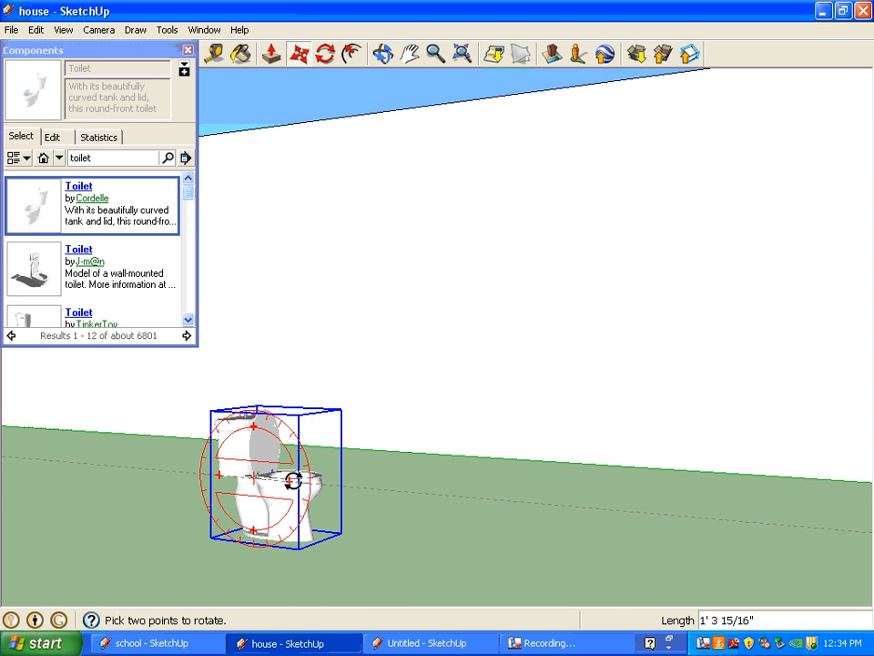
left_click(294, 481)
key("m")
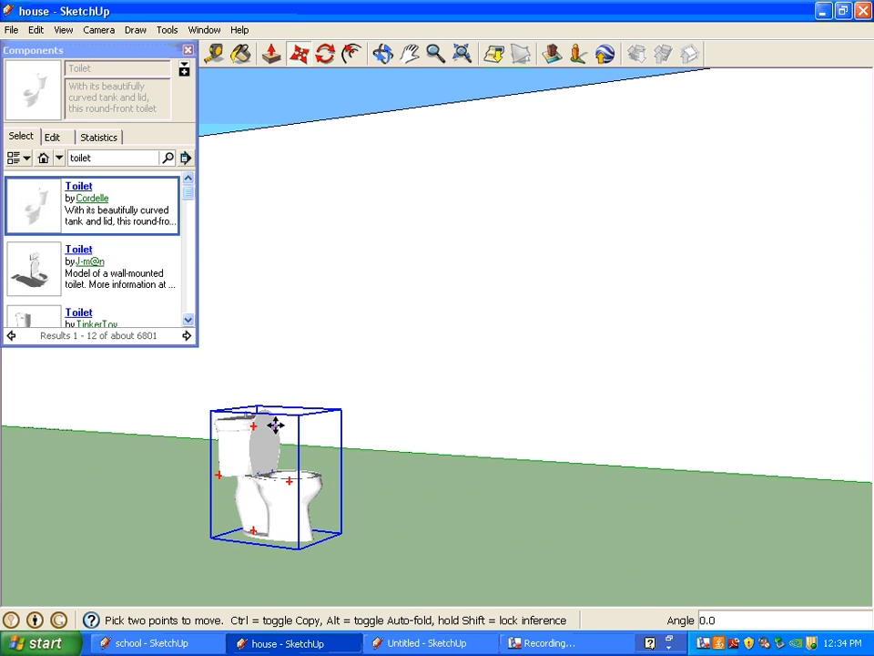
left_click(261, 474)
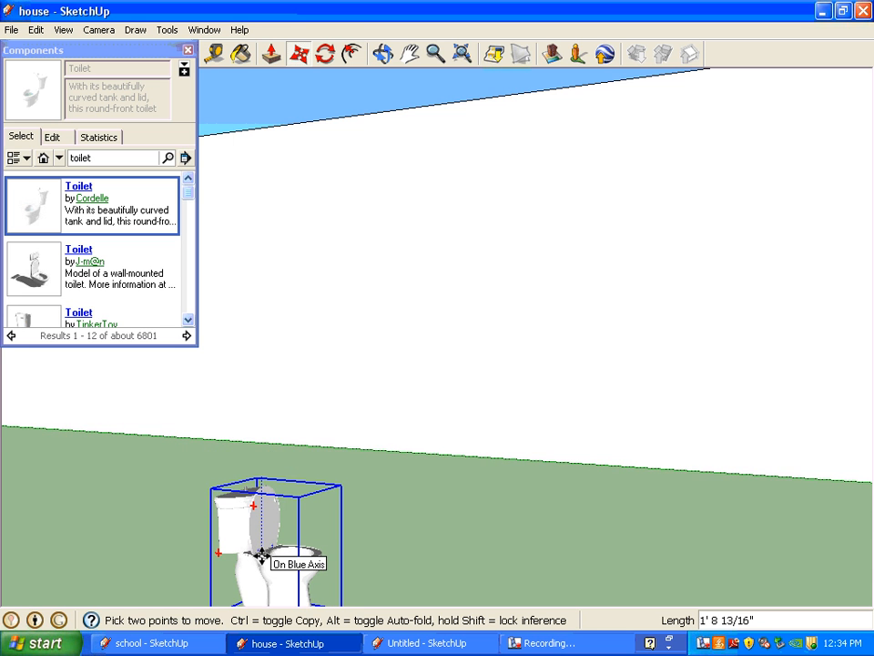
scroll(262, 552, "down", 3)
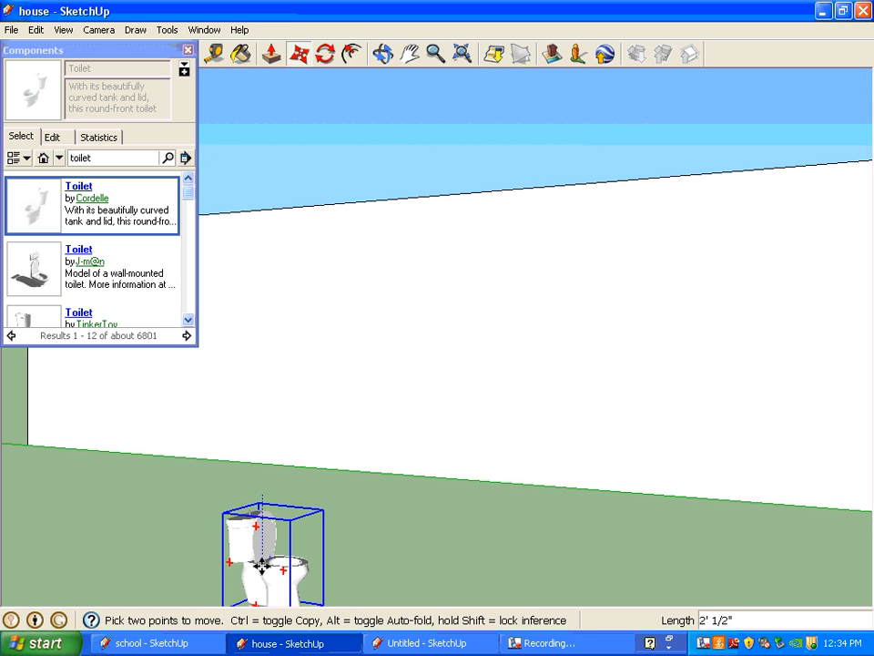
left_click(260, 566)
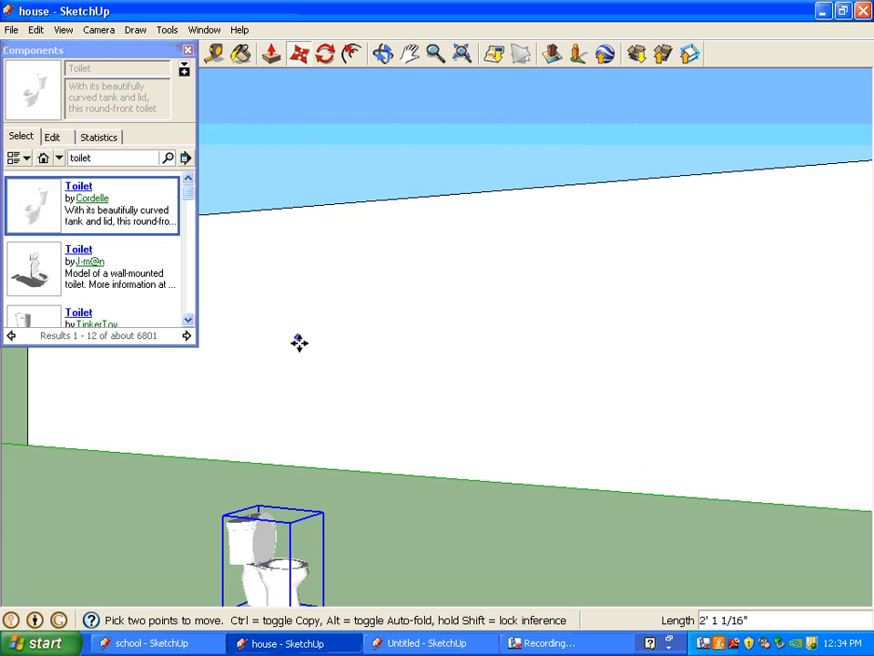
Step: Move the toilet about 8' through the outer wall into the bathroom
scroll(299, 343, "down", 3)
mouse_move(297, 485)
middle_mouse_down()
mouse_move(298, 473)
mouse_move(302, 485)
middle_mouse_up()
left_click(289, 471)
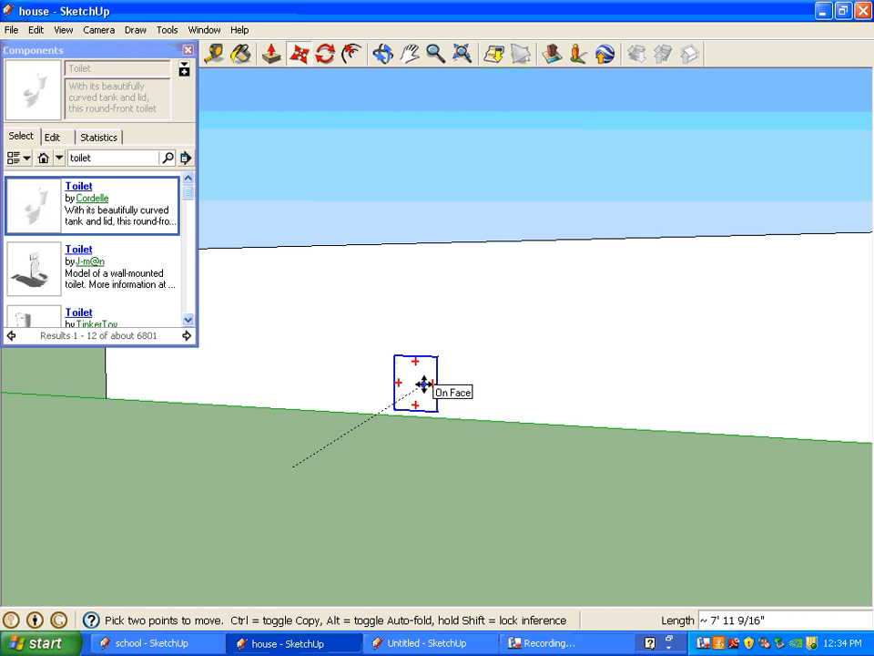
middle_click_drag(492, 372, 382, 434)
middle_click_drag(386, 371, 382, 423)
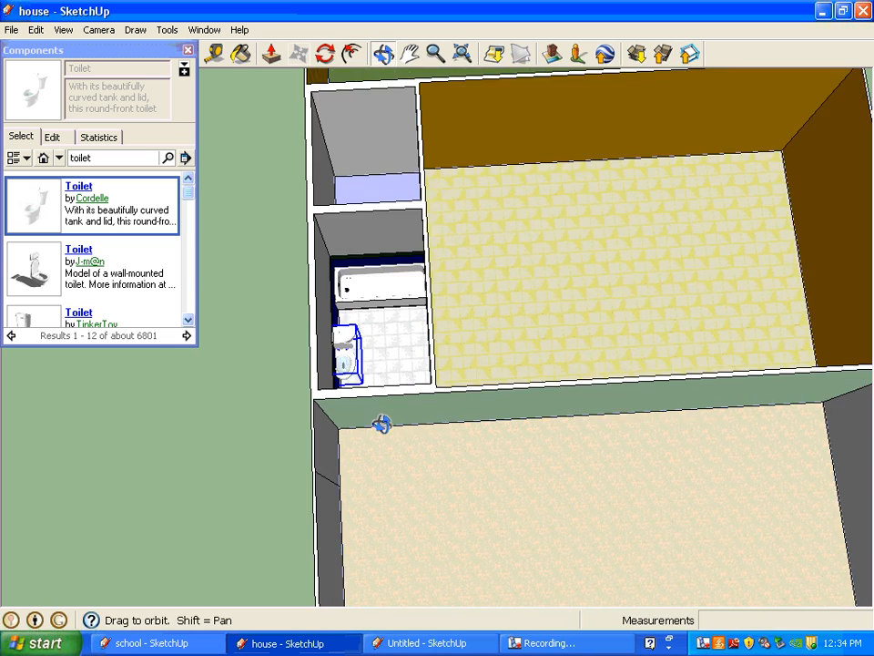
Step: Move the toilet about 2' 1" to the middle of the bathroom's free floor and rotate it 90 degrees, tank towards the dividing wall
scroll(383, 424, "up", 3)
middle_click_drag(367, 315, 332, 297)
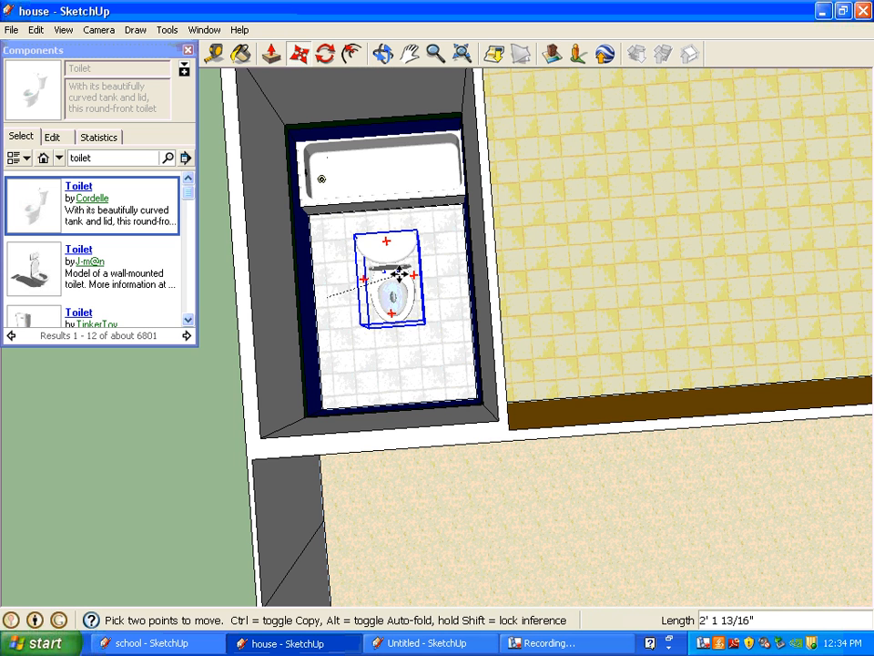
left_click(398, 279)
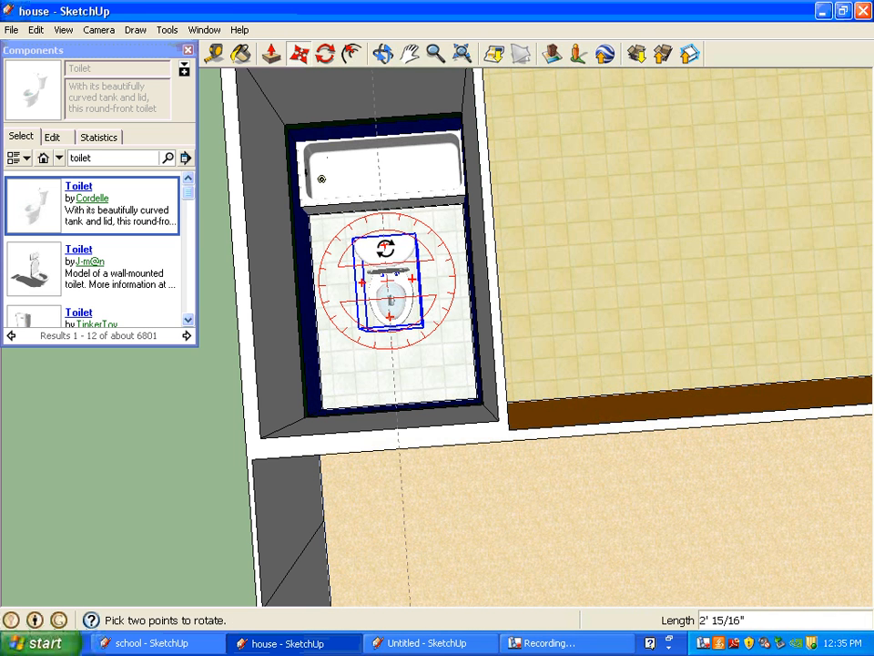
left_click(386, 250)
left_click(415, 283)
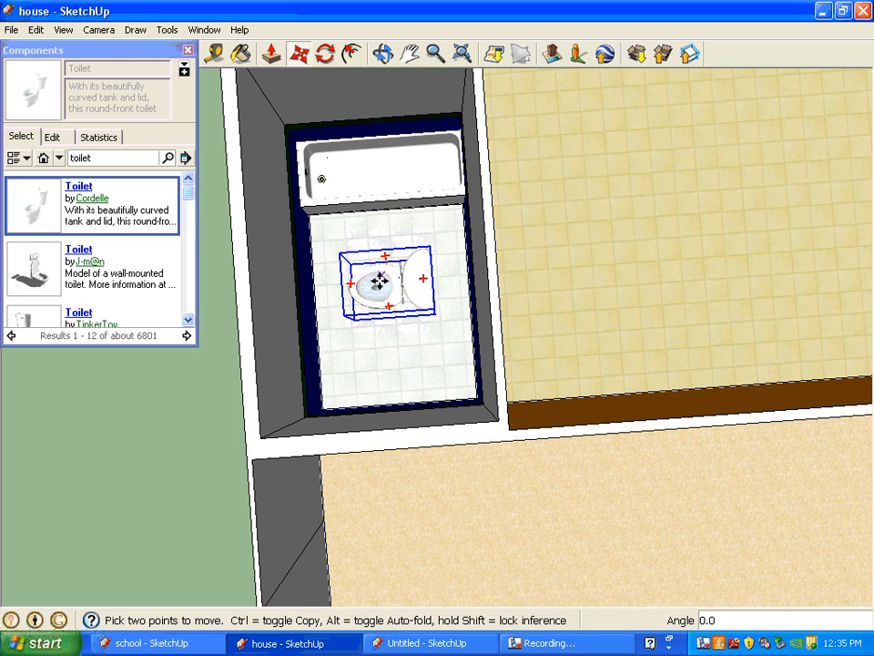
Step: Move the toilet about 1' 1" so its tank meets the dividing wall, and lower it about 3" onto the tiled floor
left_click(378, 280)
left_click(406, 287)
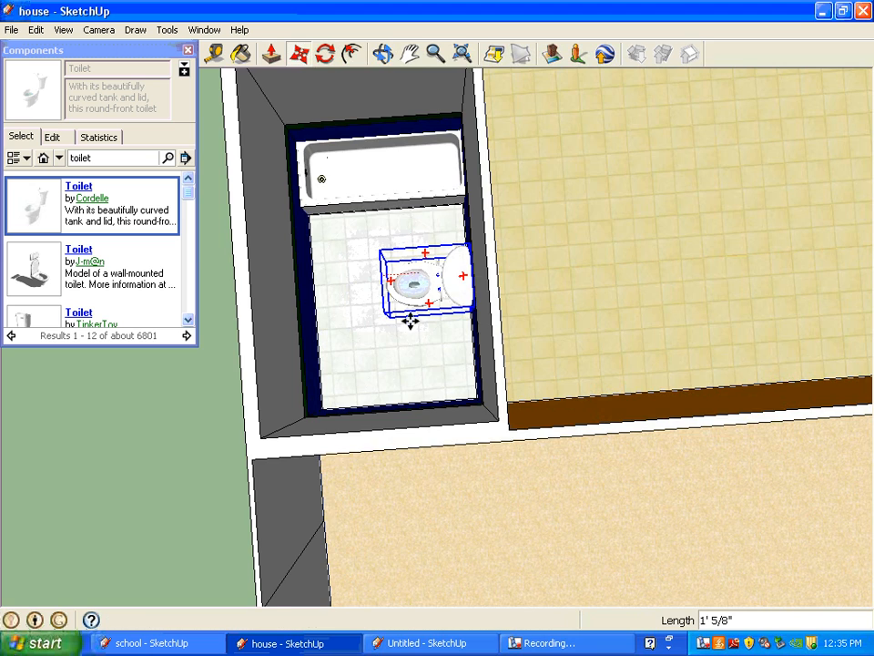
scroll(409, 322, "up", 1)
scroll(409, 322, "up", 5)
middle_click_drag(409, 323, 424, 450)
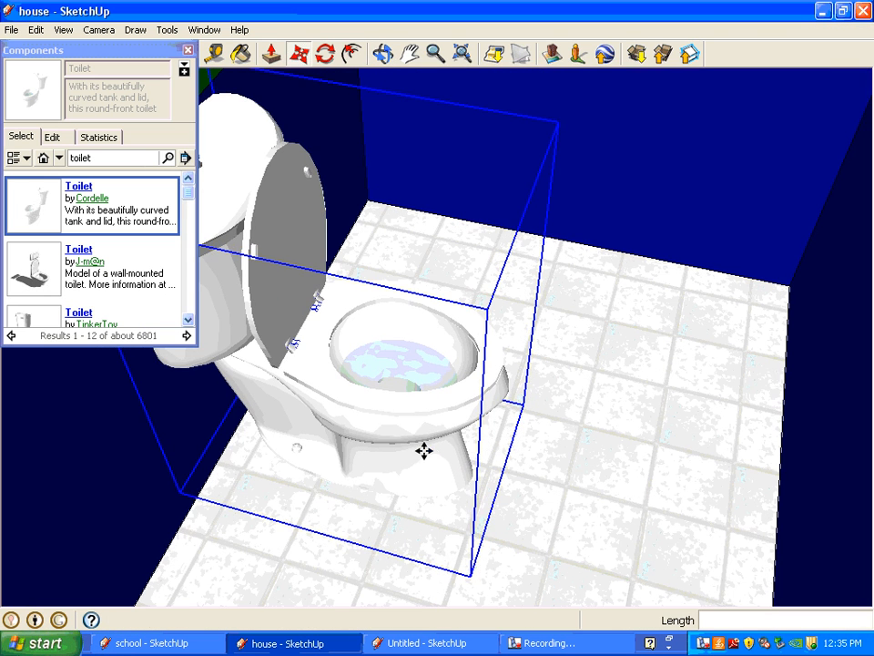
left_click(381, 422)
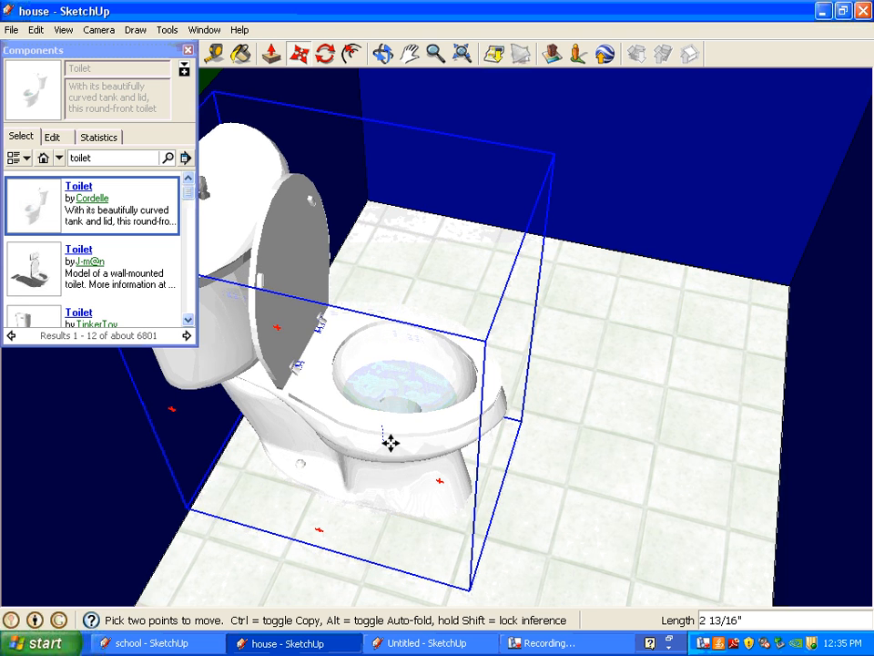
left_click(410, 440)
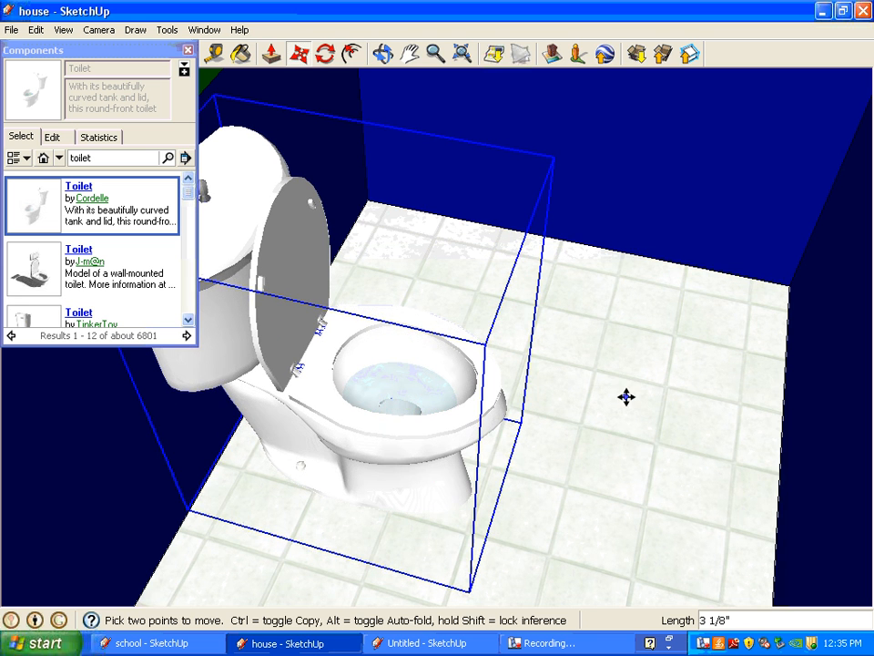
Step: Close the component library and switch to the Select tool
scroll(441, 333, "down", 2)
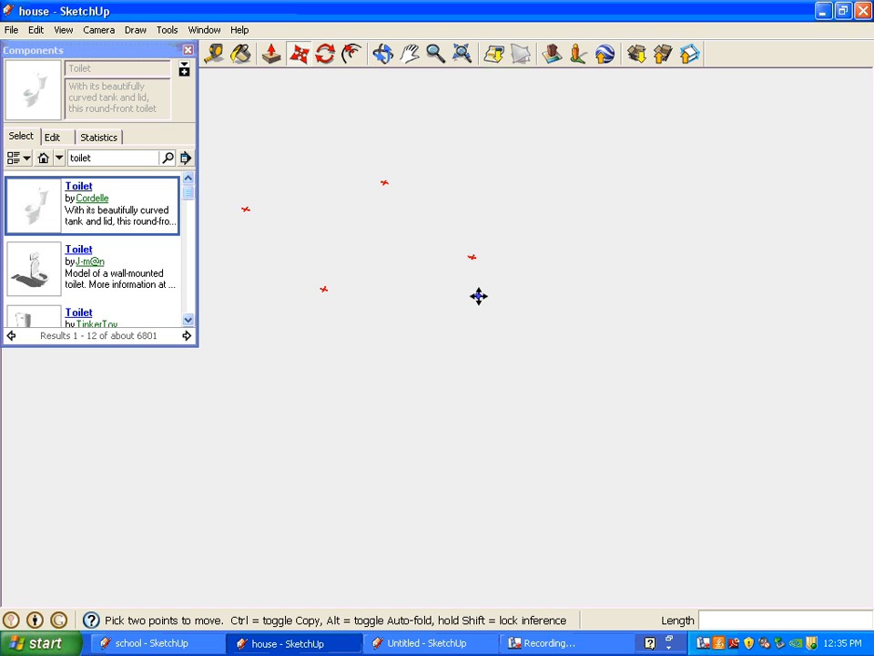
left_click_drag(25, 53, 149, 102)
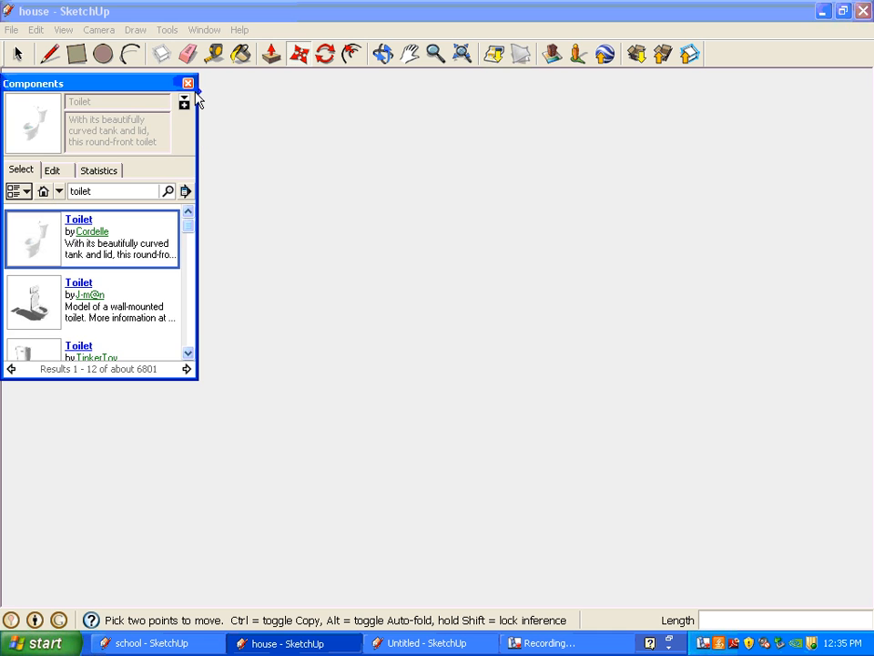
left_click(187, 82)
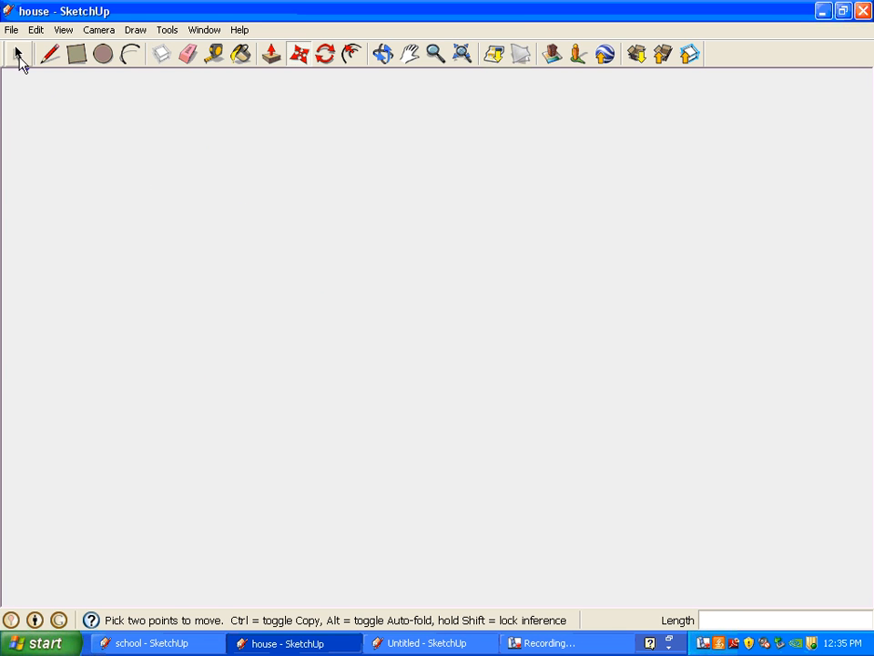
left_click(16, 53)
Step: Examine the placement of the bathtub and toilet in the bathroom from several angles
scroll(265, 368, "down", 6)
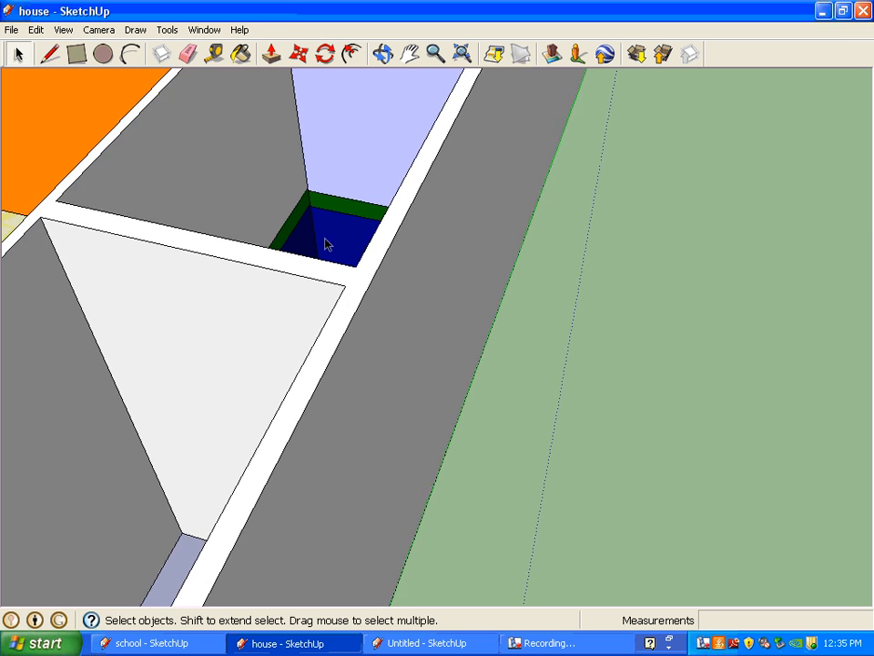
middle_click_drag(328, 243, 511, 279)
left_click(204, 30)
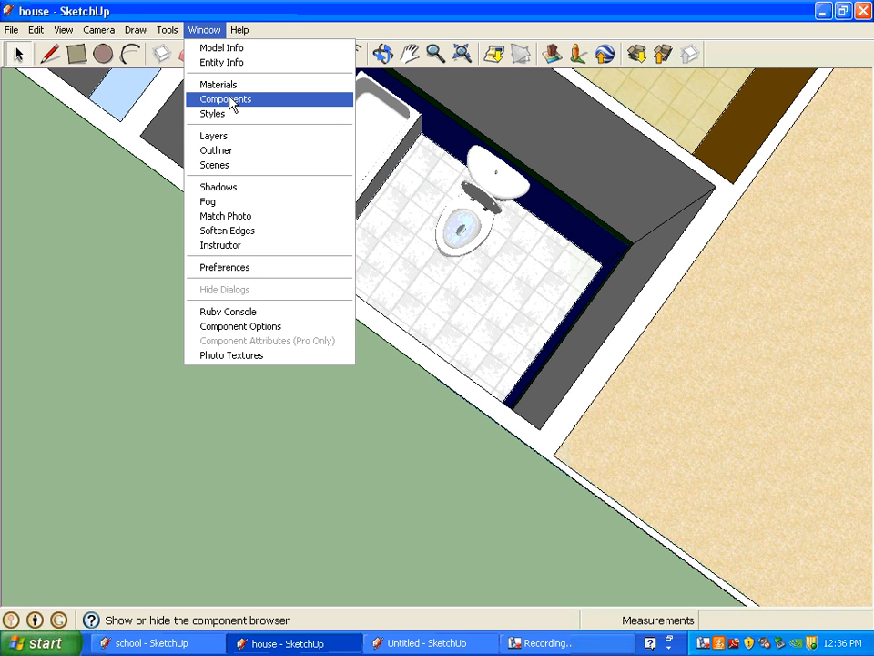
left_click(25, 189)
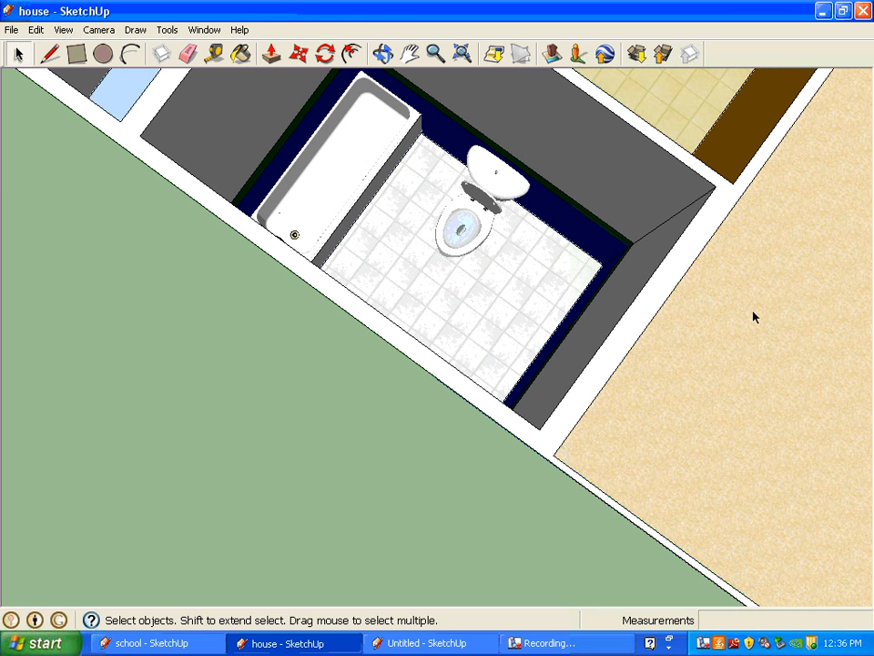
mouse_move(753, 314)
middle_mouse_down()
mouse_move(760, 306)
mouse_move(303, 133)
mouse_move(515, 209)
middle_mouse_up()
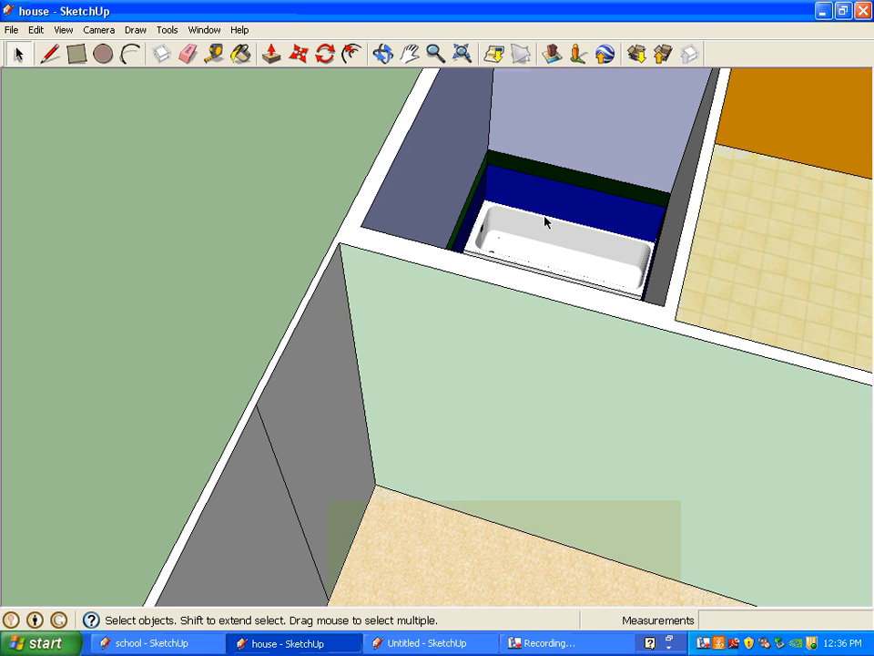
mouse_move(557, 211)
middle_mouse_down()
mouse_move(619, 287)
mouse_move(736, 353)
mouse_move(446, 278)
middle_mouse_up()
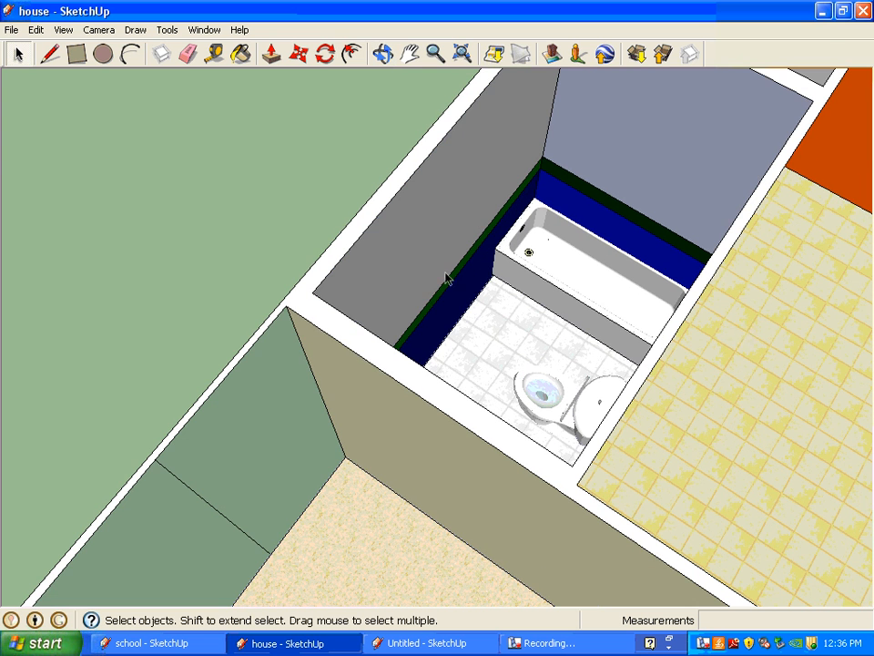
left_click(546, 643)
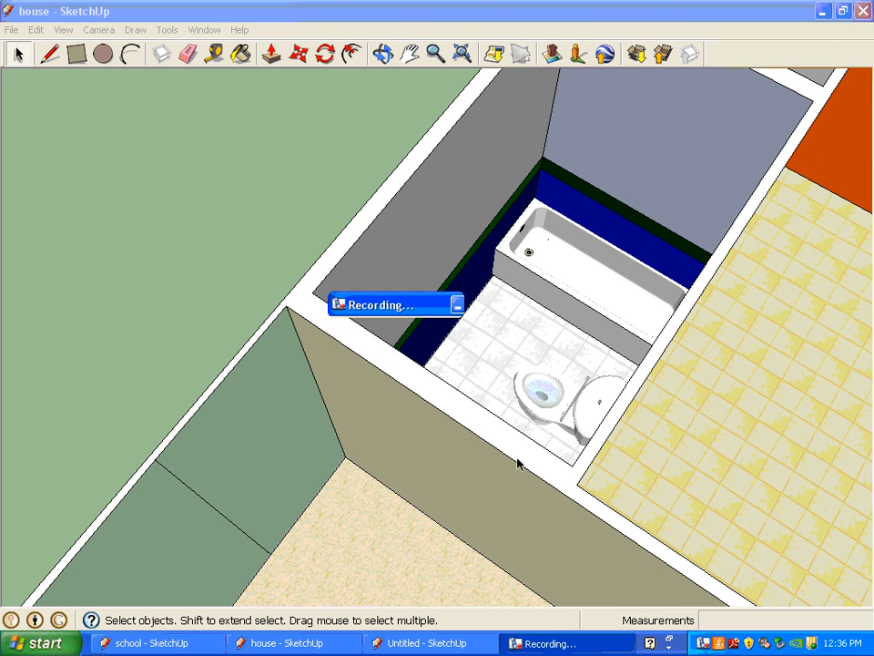
left_click(459, 305)
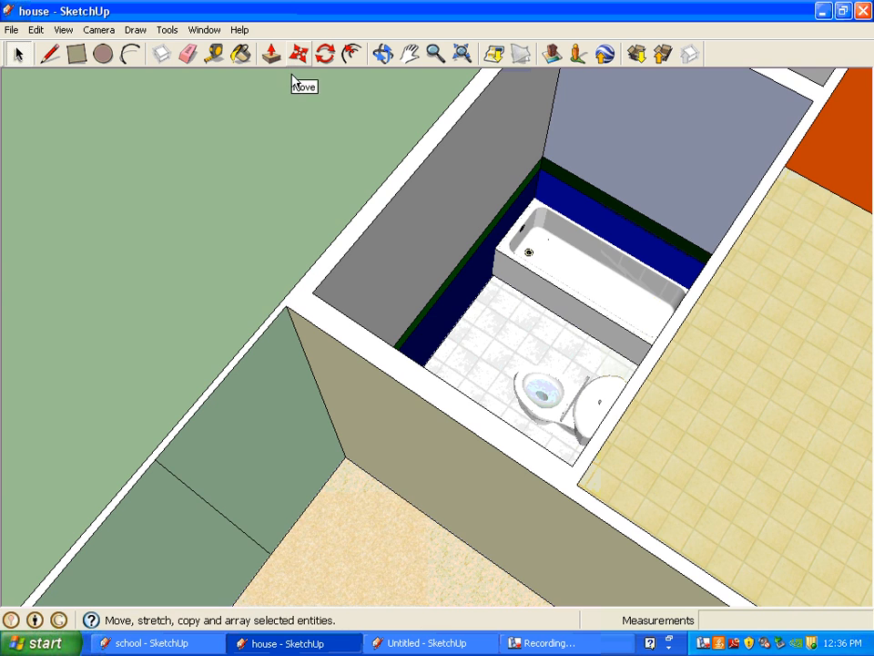
Step: Examine the whole house from above, from the bathroom across the rooms to the front entrance
scroll(347, 225, "down", 2)
scroll(346, 225, "down", 1)
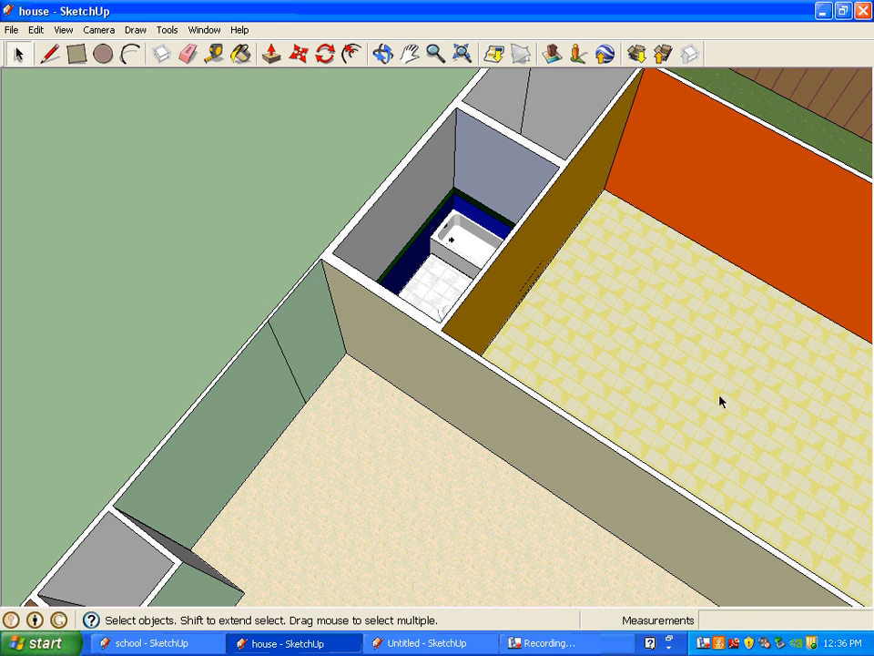
left_click(409, 53)
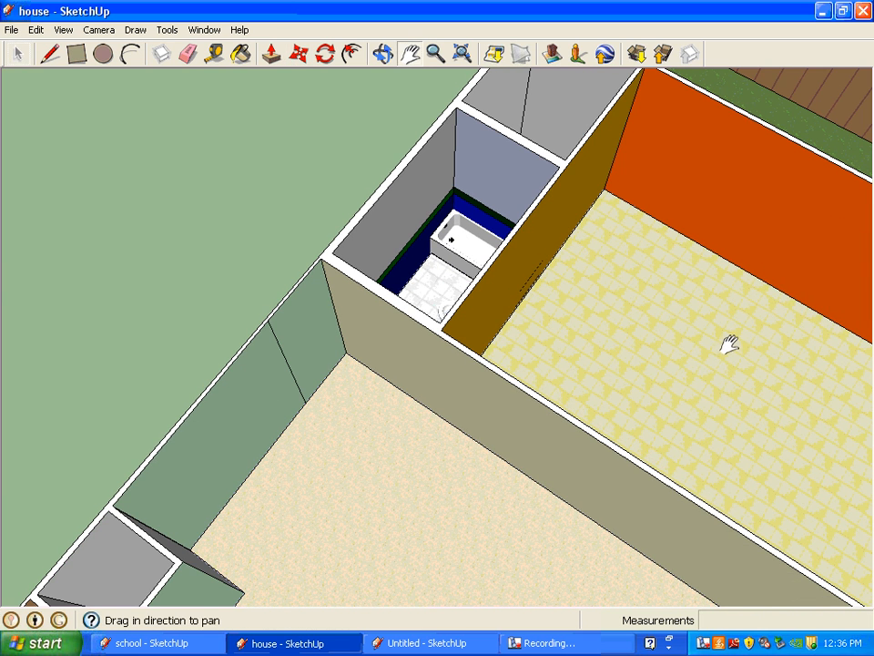
left_click_drag(726, 344, 594, 173)
scroll(592, 255, "down", 3)
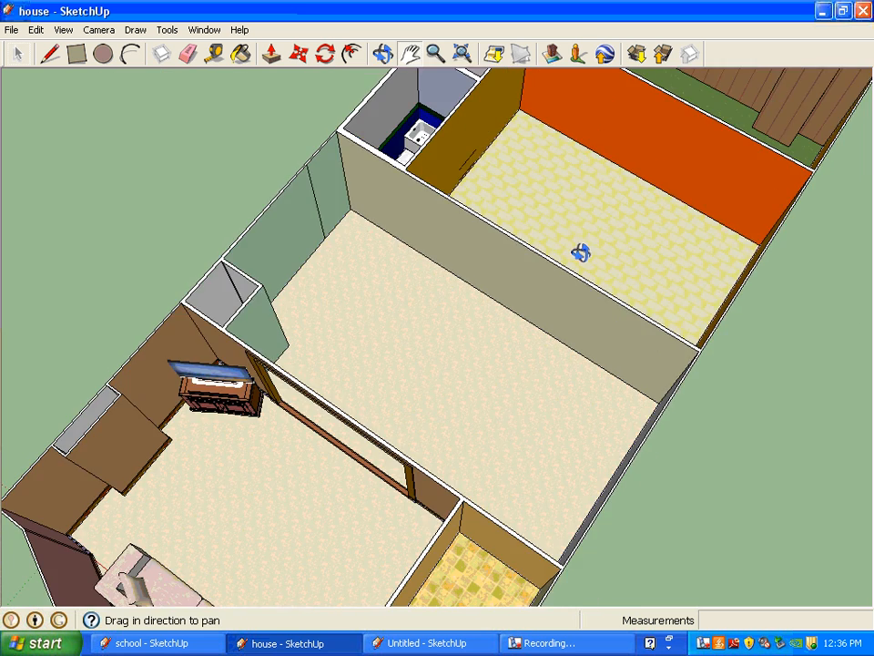
middle_click_drag(579, 249, 595, 130)
scroll(474, 251, "down", 1)
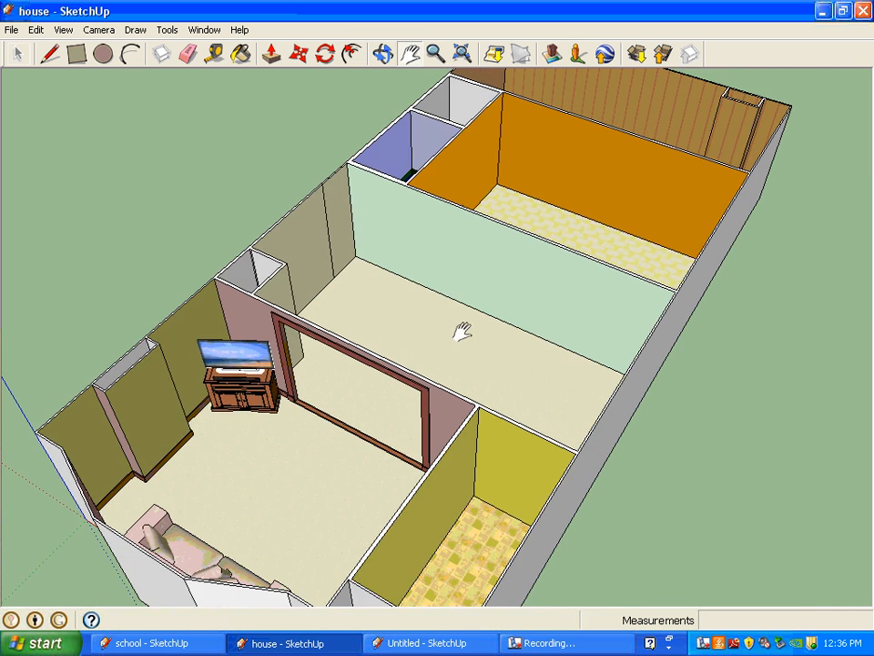
left_click_drag(437, 361, 507, 246)
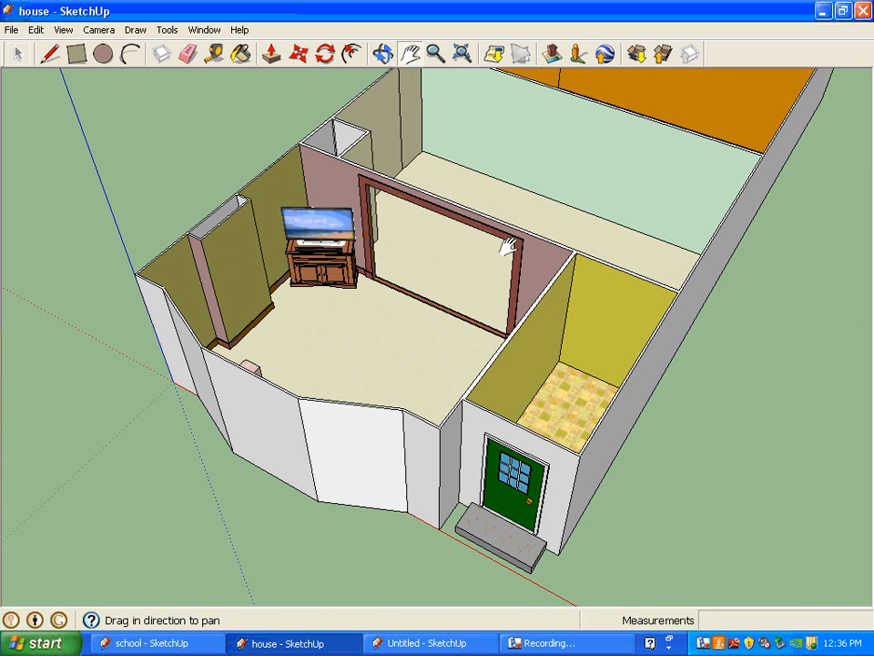